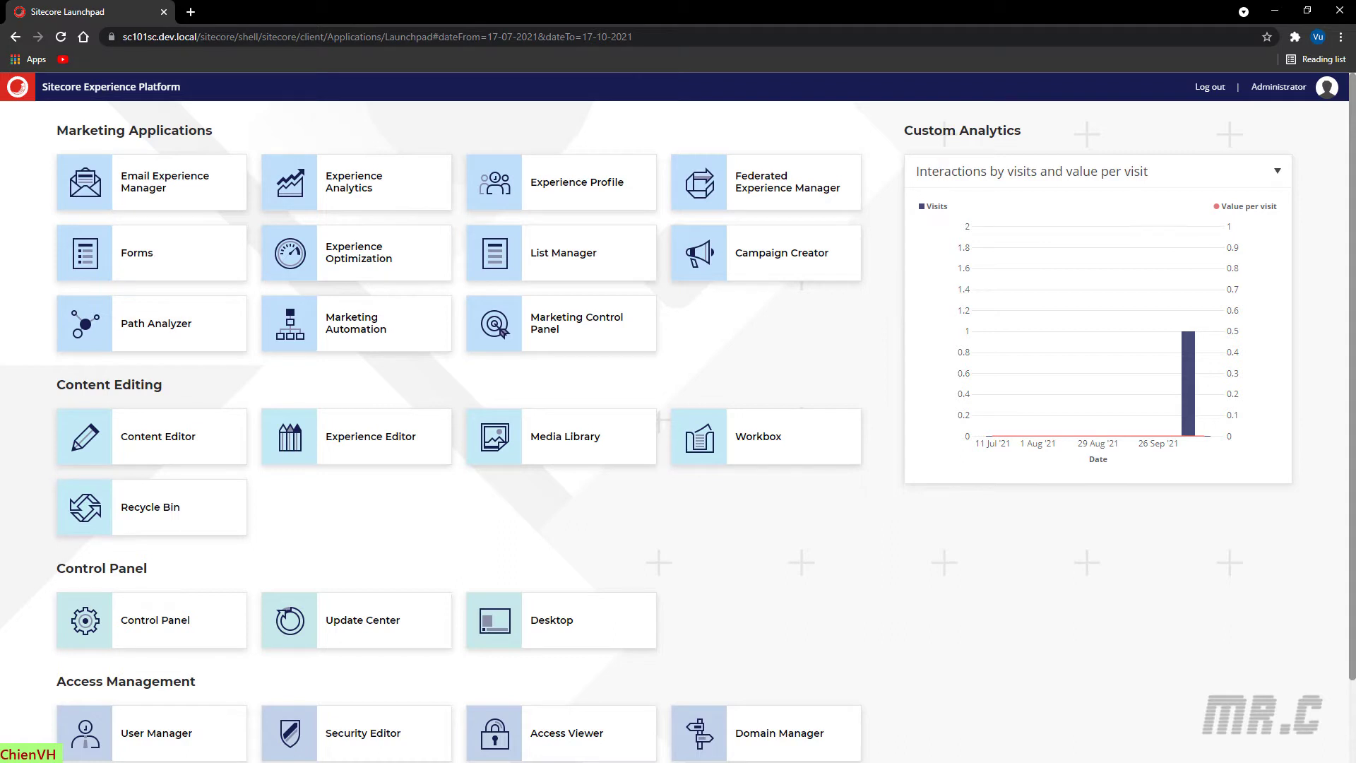
- Launch the Content Editor from the Launchpad to show the Home item's Quick Info
drag(55, 384, 167, 384)
click(209, 387)
click(140, 436)
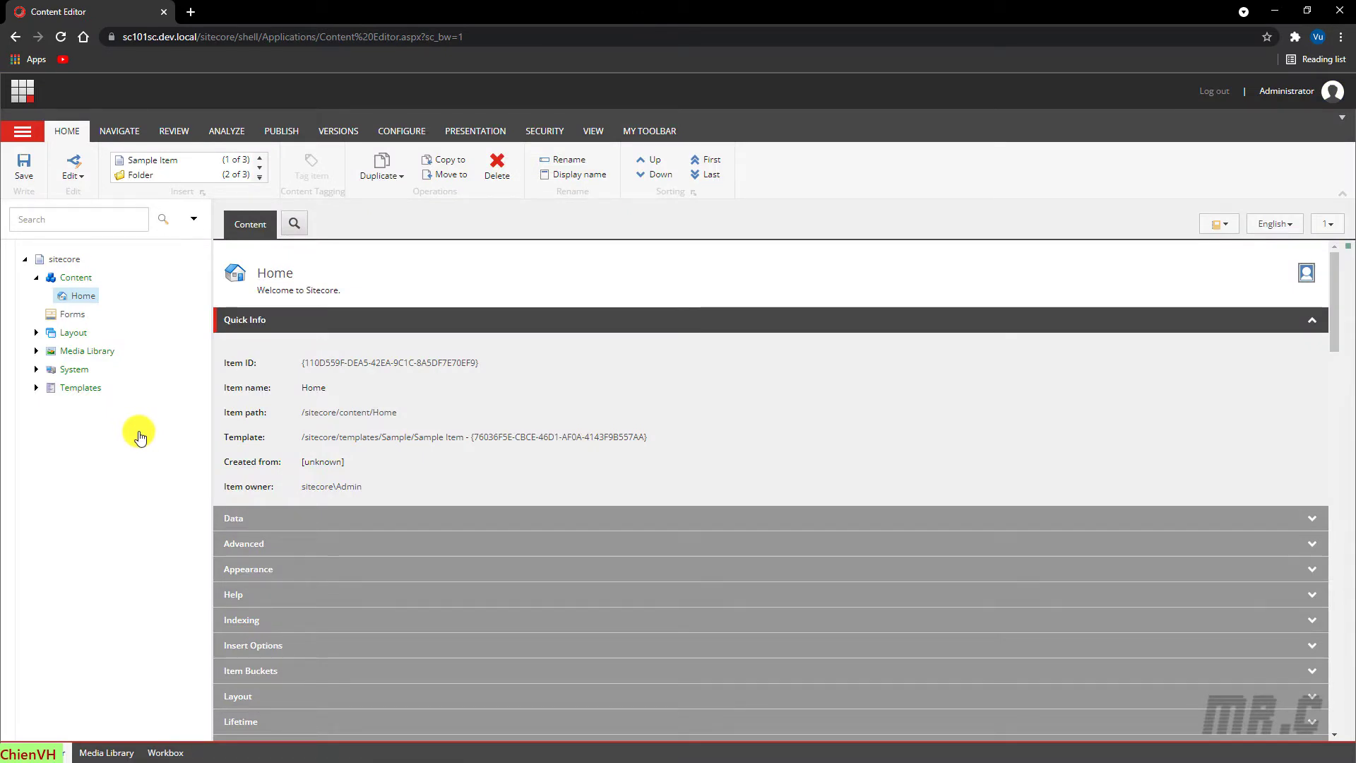
right_click(89, 304)
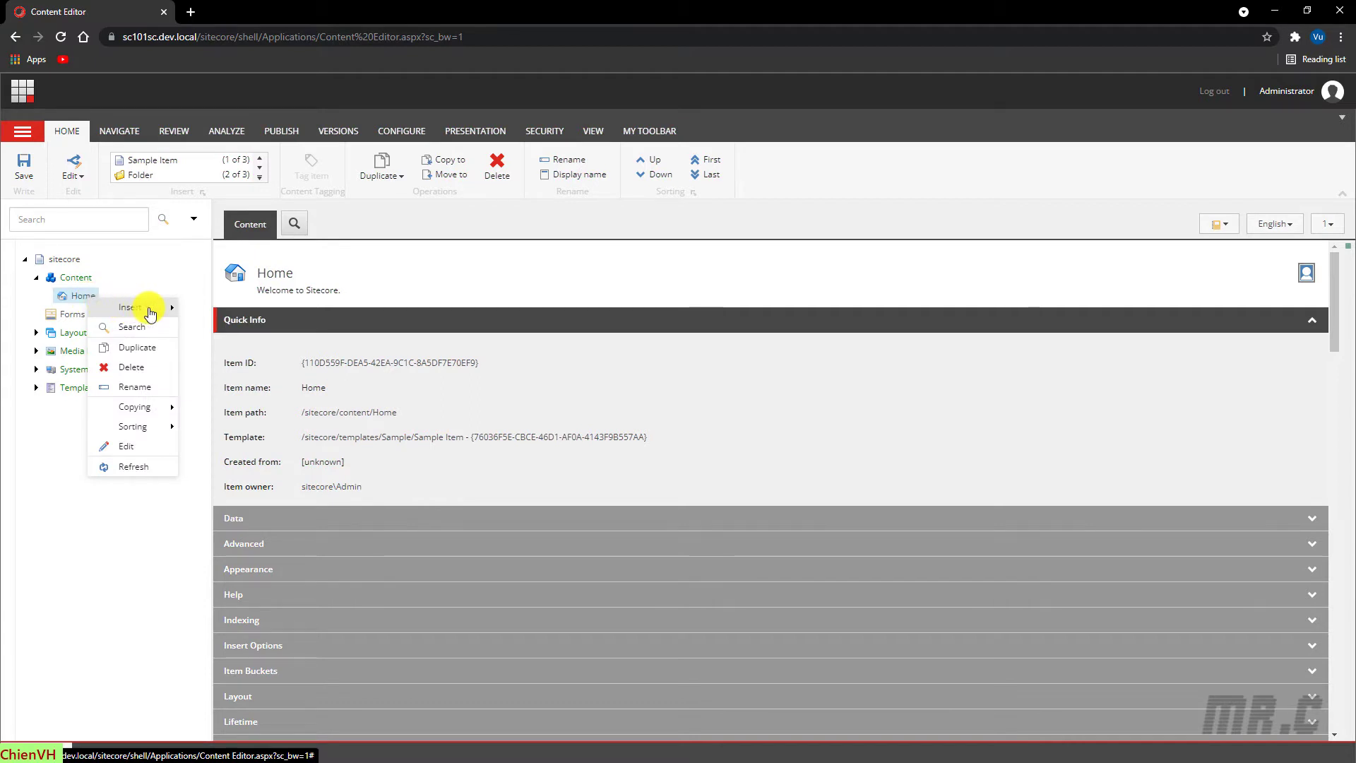
mouse_move(150, 312)
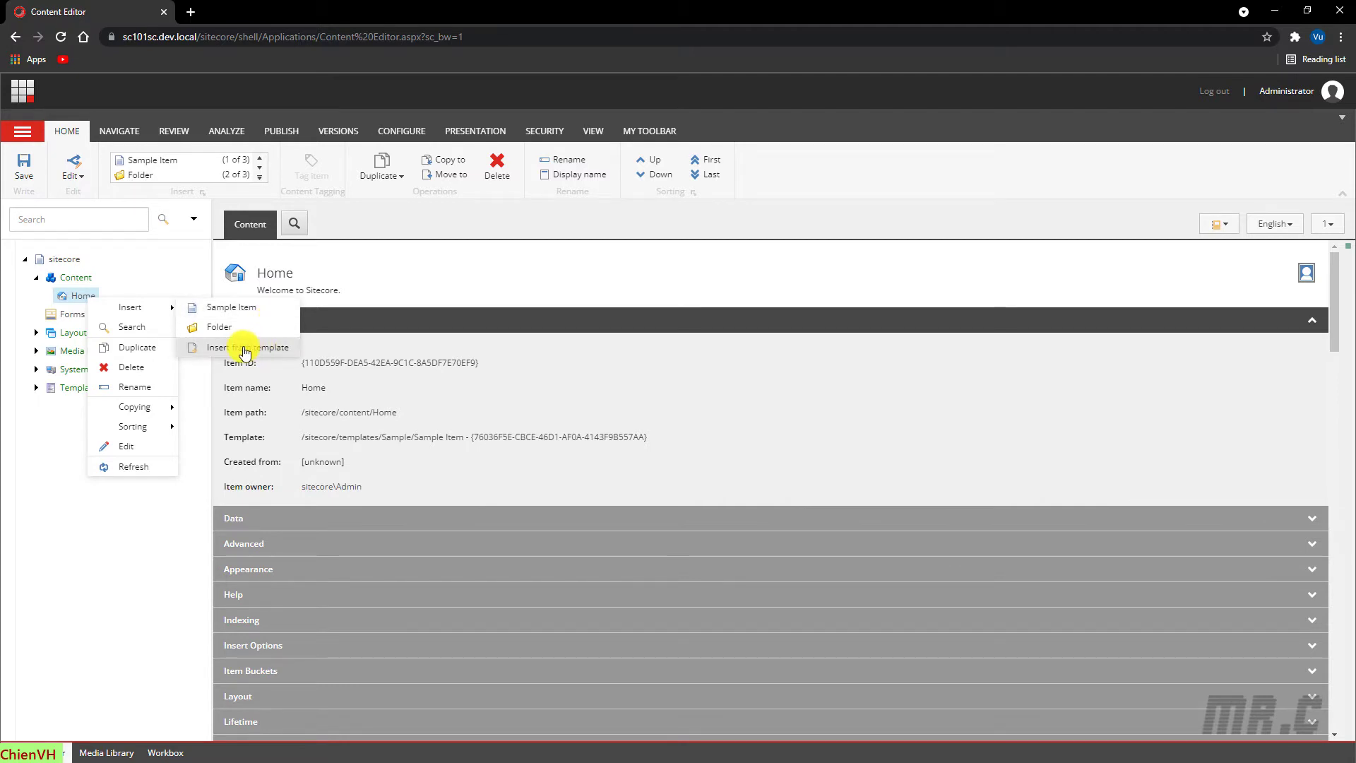
click(245, 350)
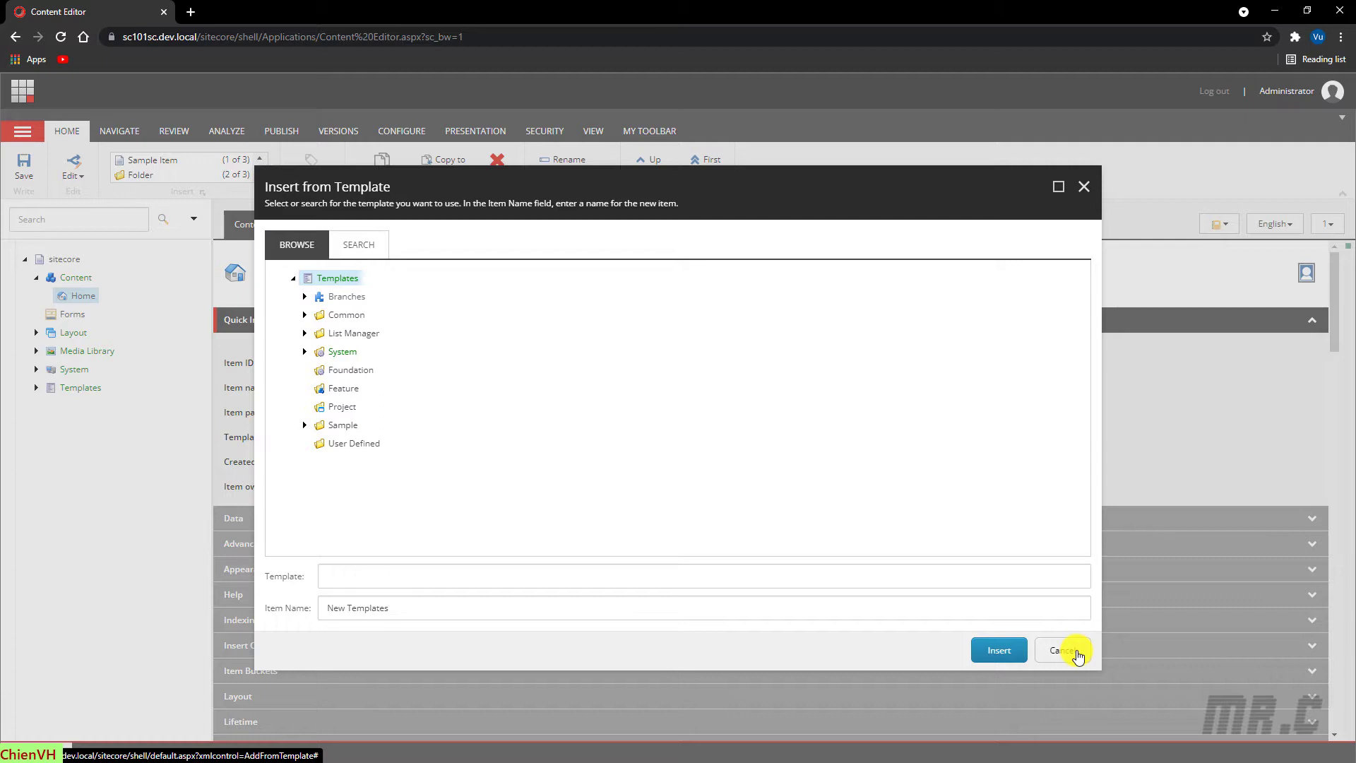
click(1075, 653)
- Insert a Sample Item under Home, keeping the default name 'Sample Item'
right_click(91, 301)
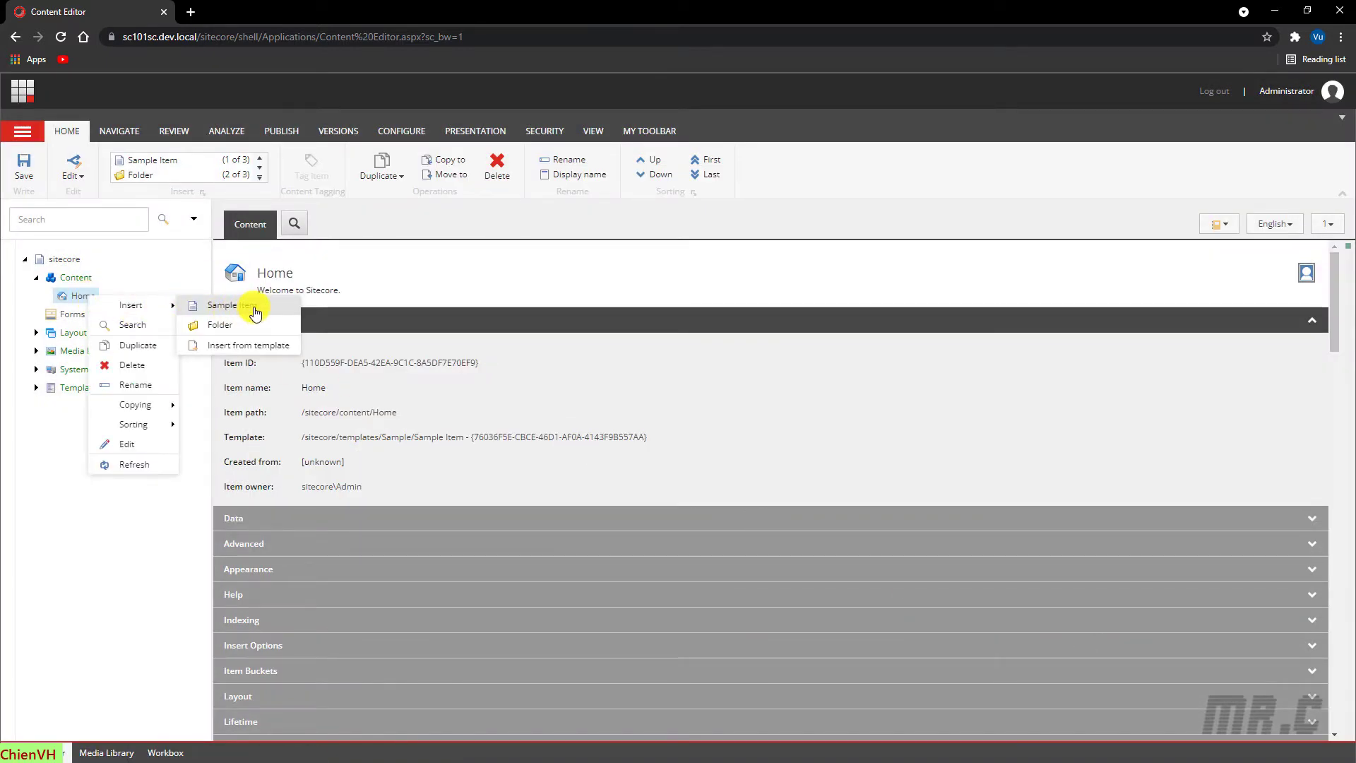
click(255, 313)
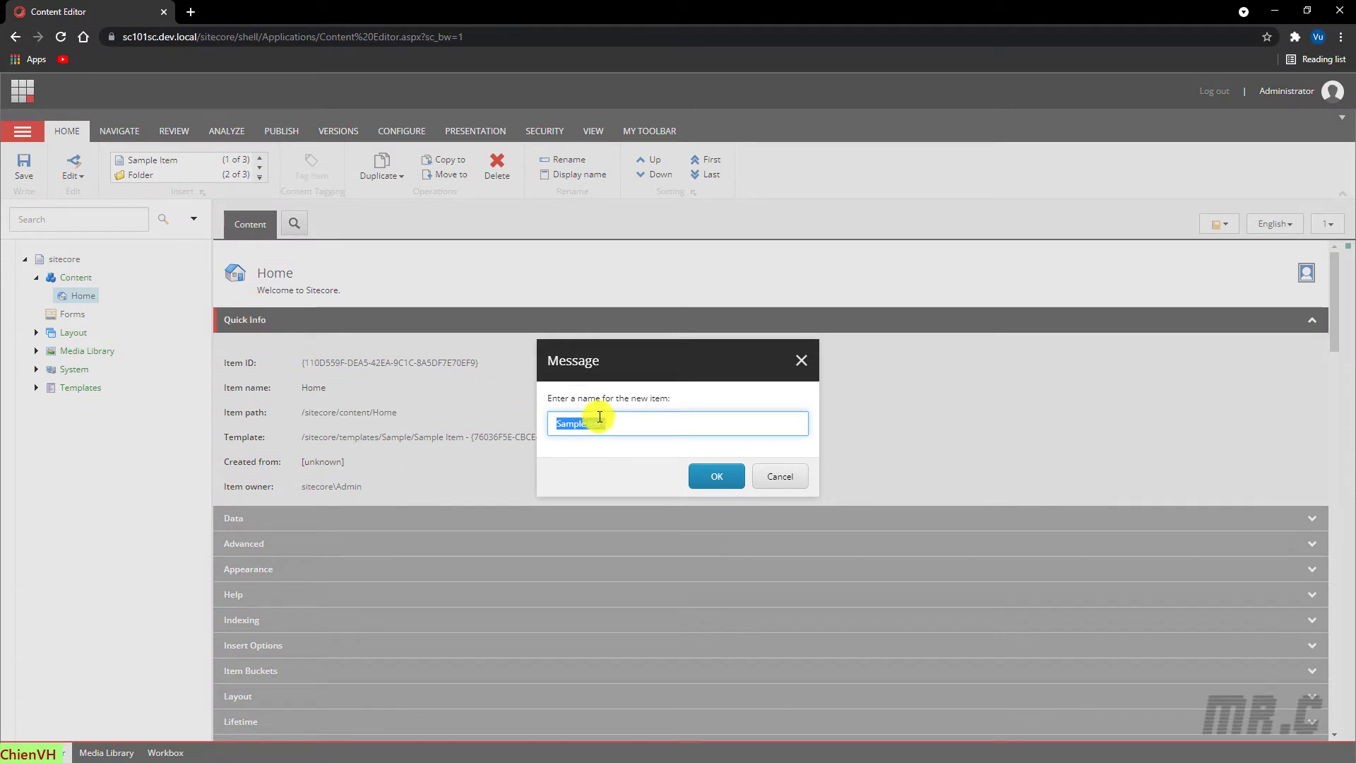
click(668, 430)
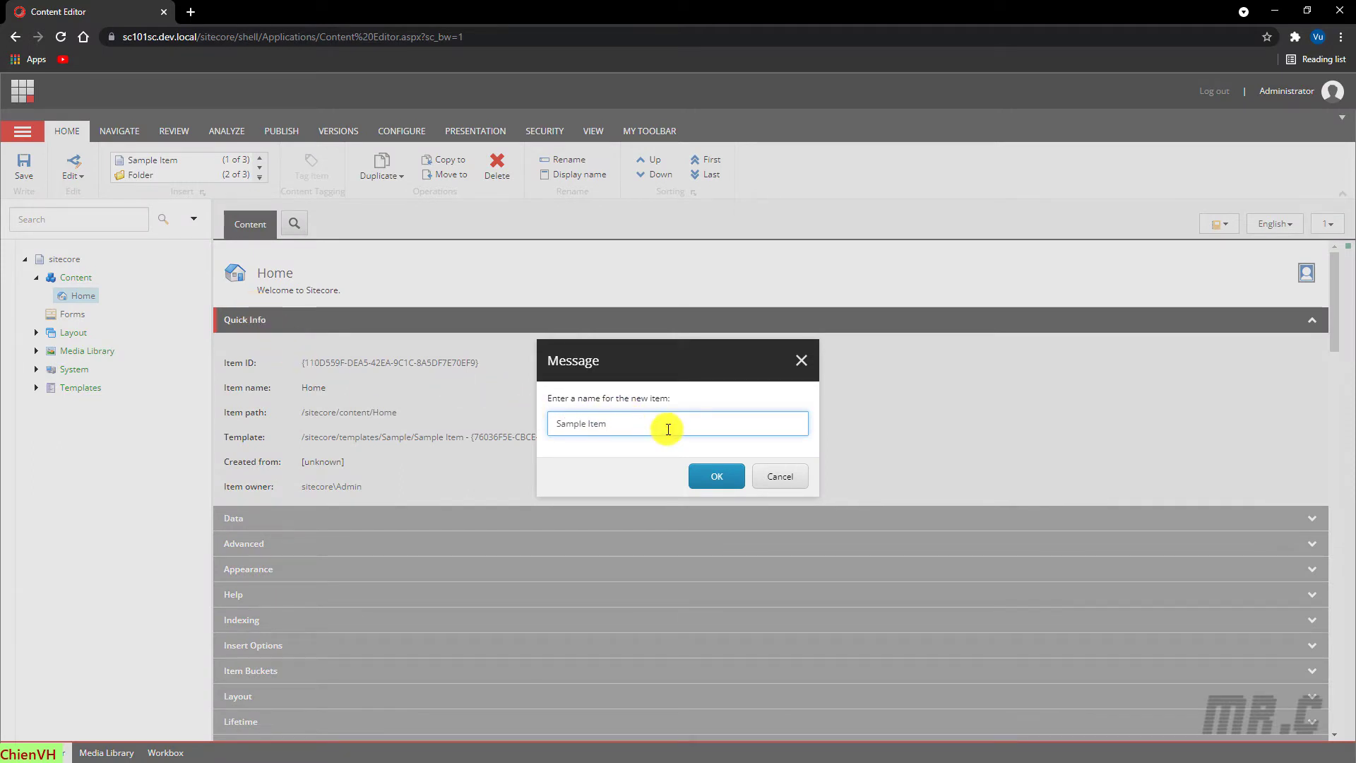
click(712, 474)
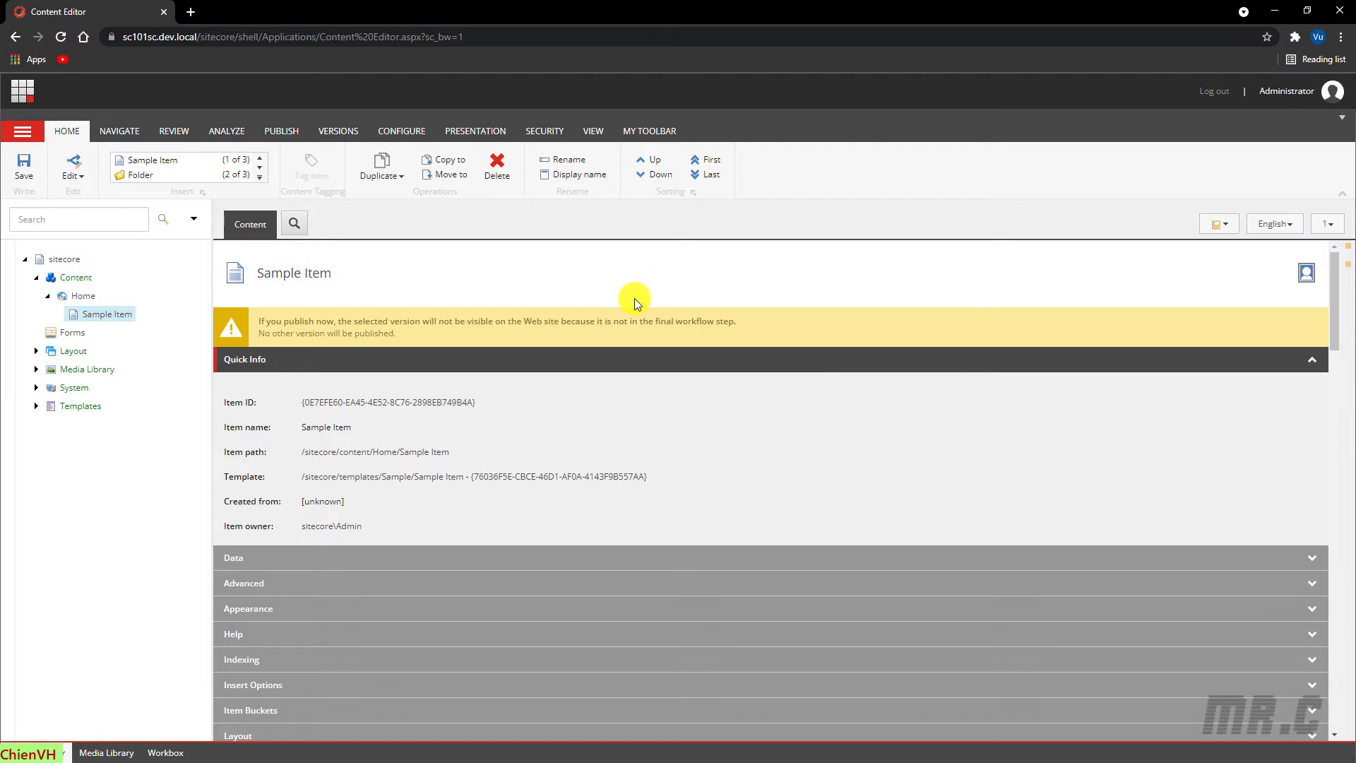
click(1231, 233)
scroll(1313, 494, down, 15)
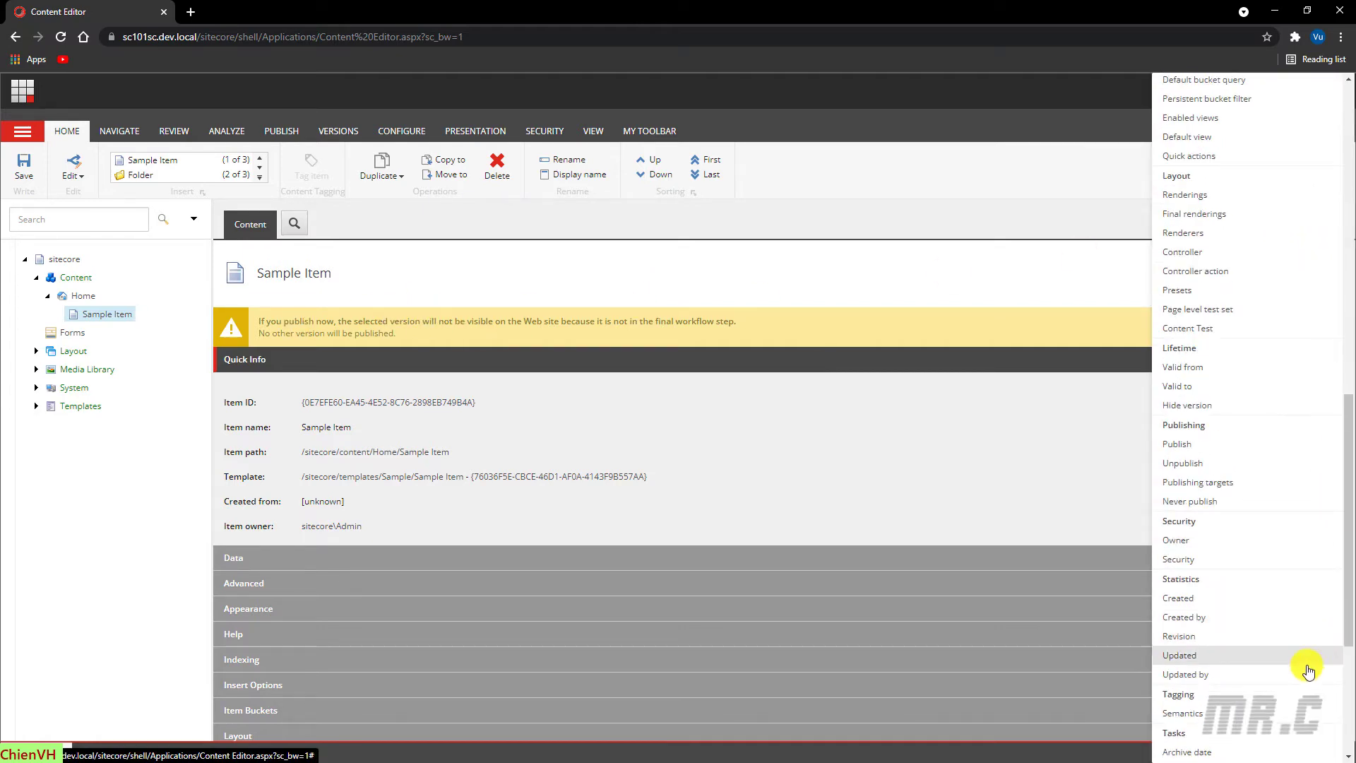
click(1174, 681)
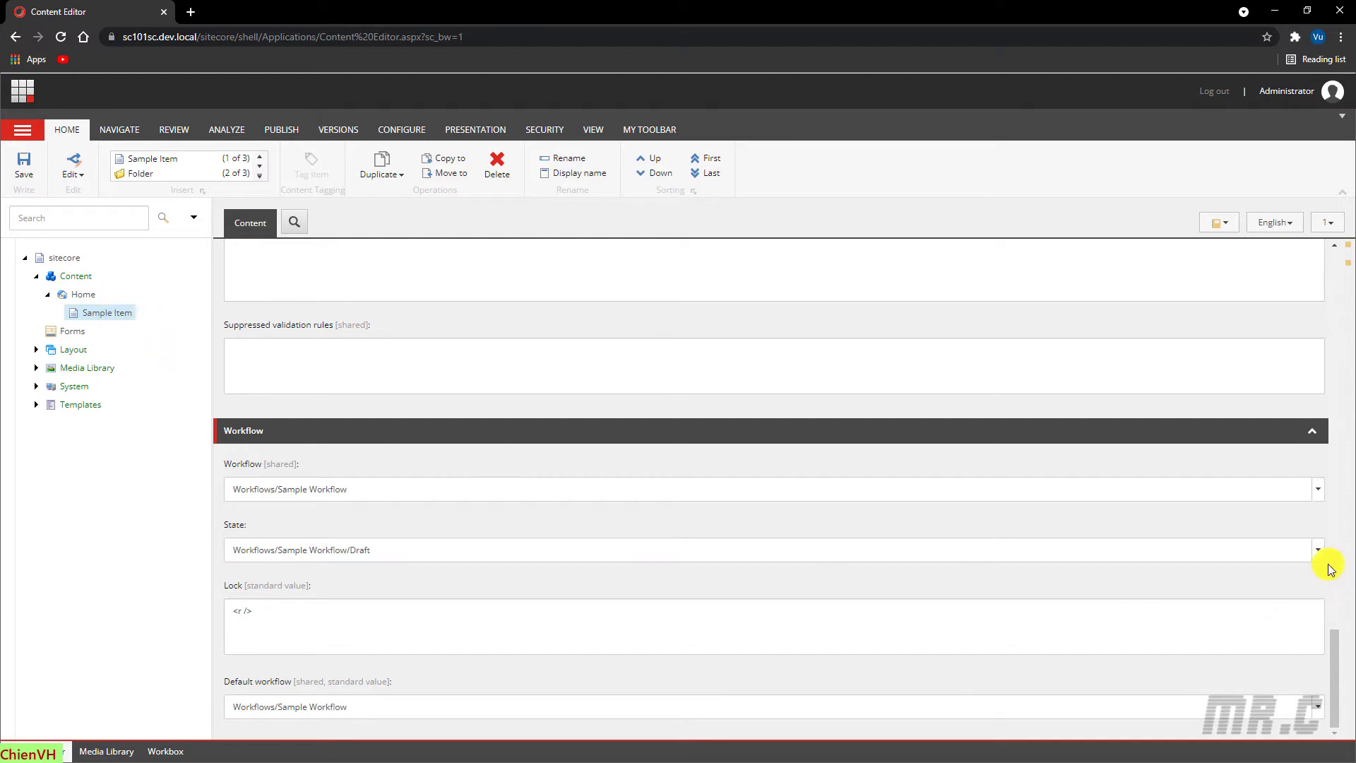
drag(1333, 632, 1327, 219)
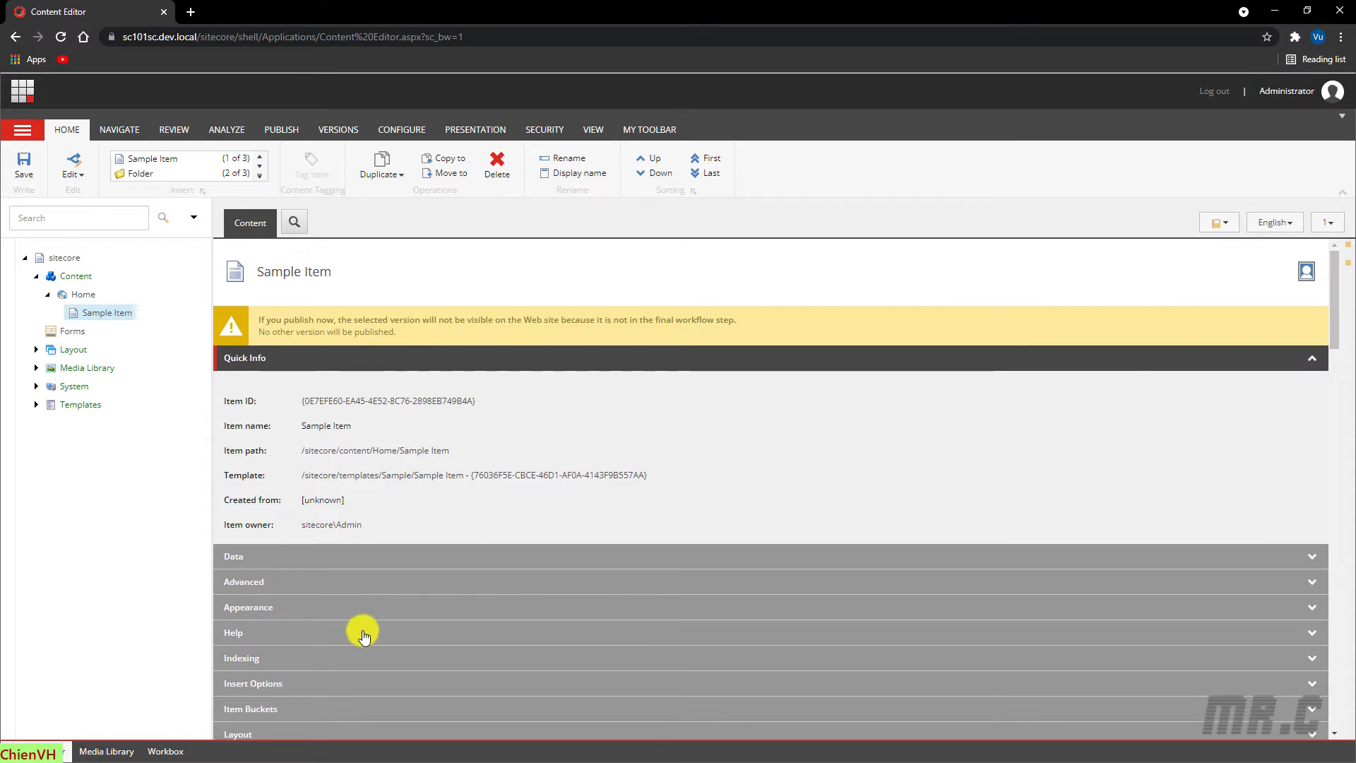
- Replace the Sample Item's Title in the Data section with a first-sample test sentence
click(337, 558)
scroll(393, 643, down, 3)
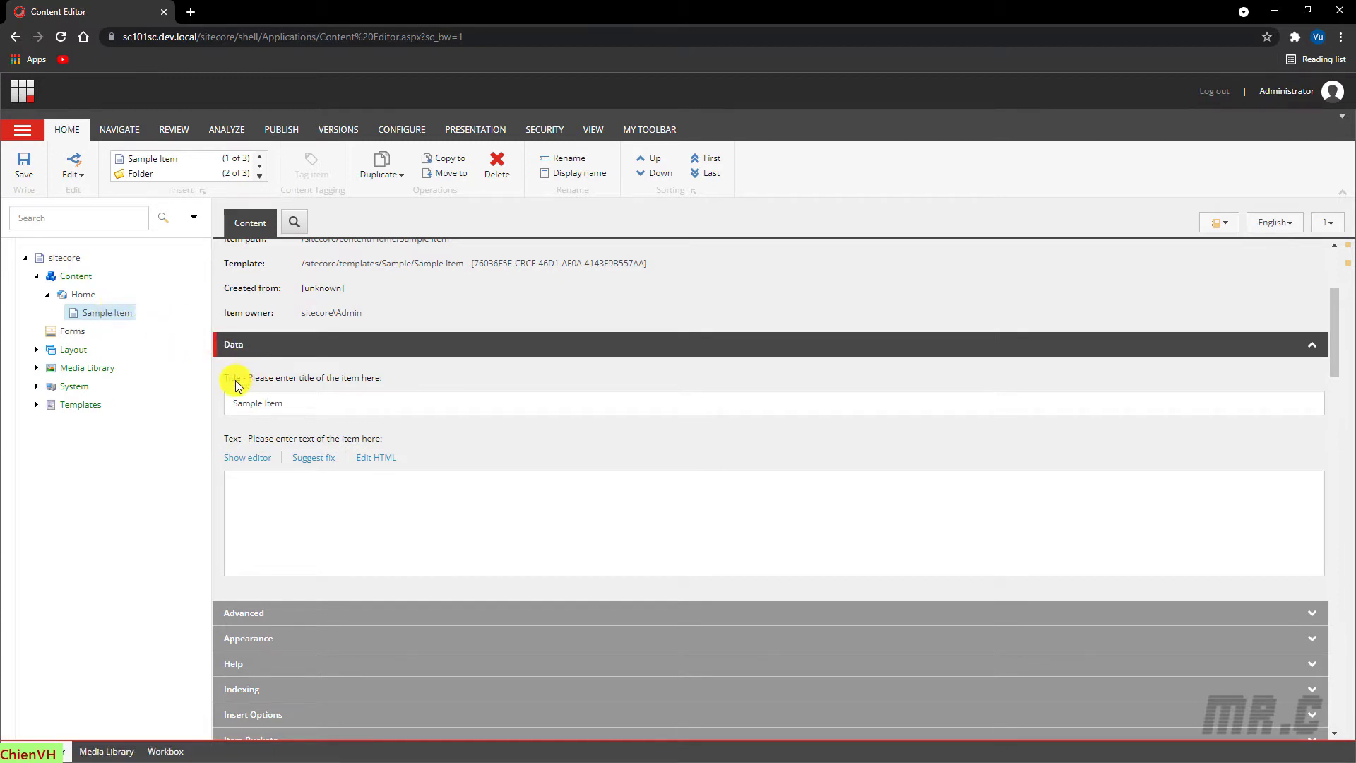
mouse_move(234, 383)
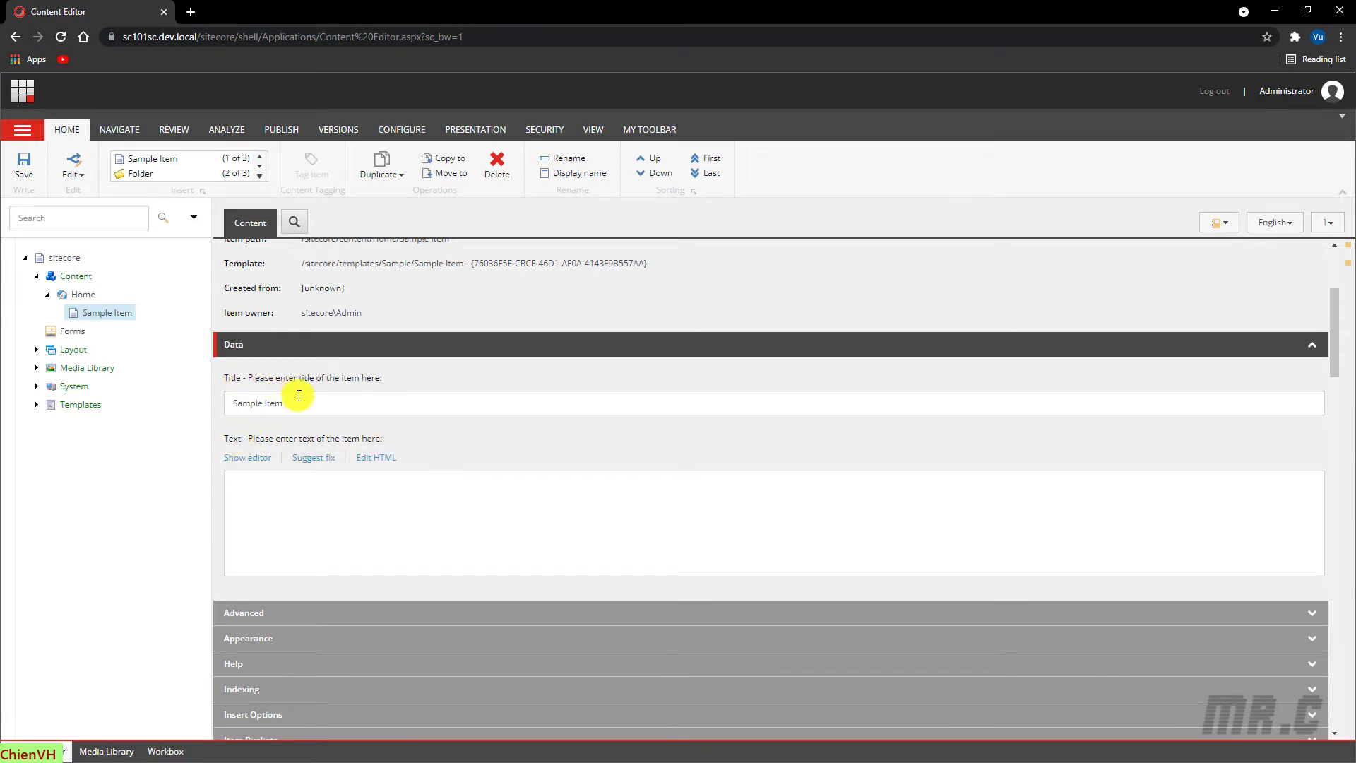
drag(320, 406, 157, 406)
text(This is first sample )
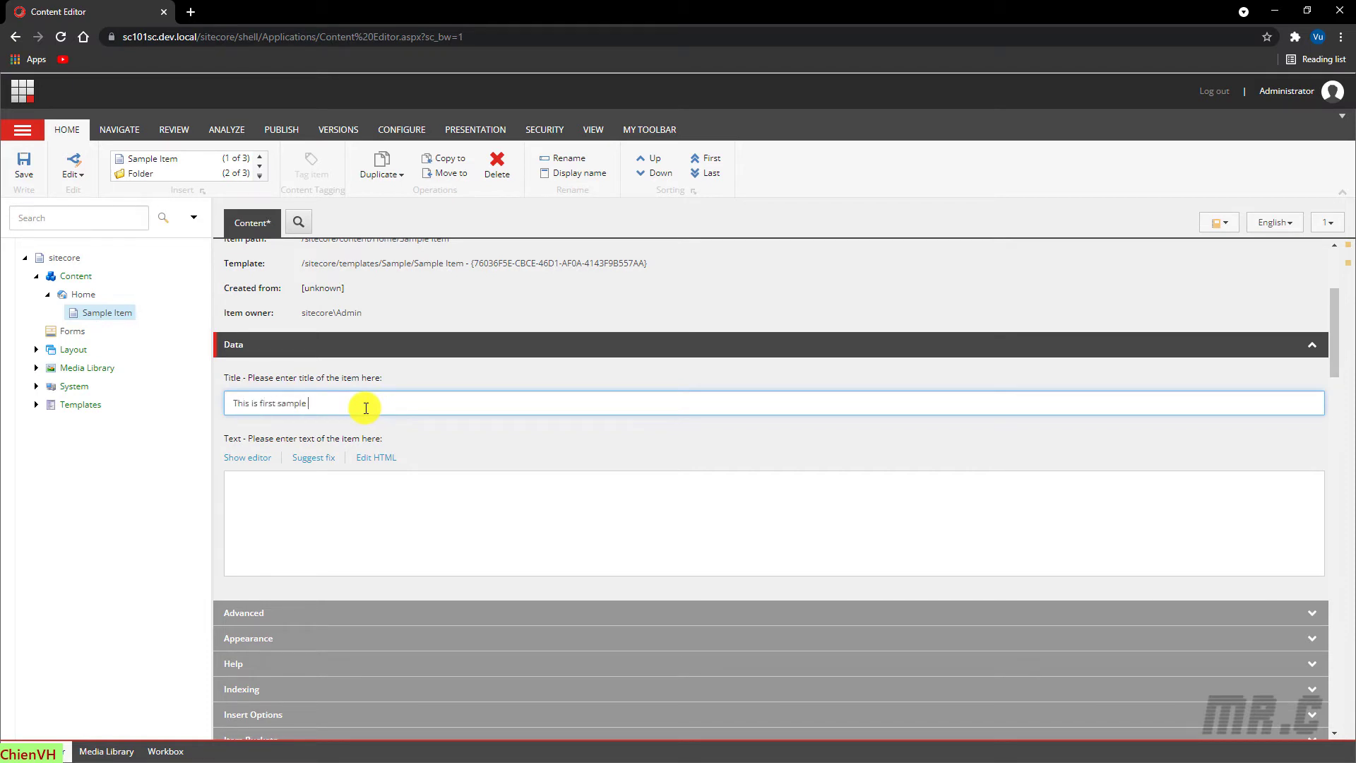
text(item testing by ChienVH)
click(358, 515)
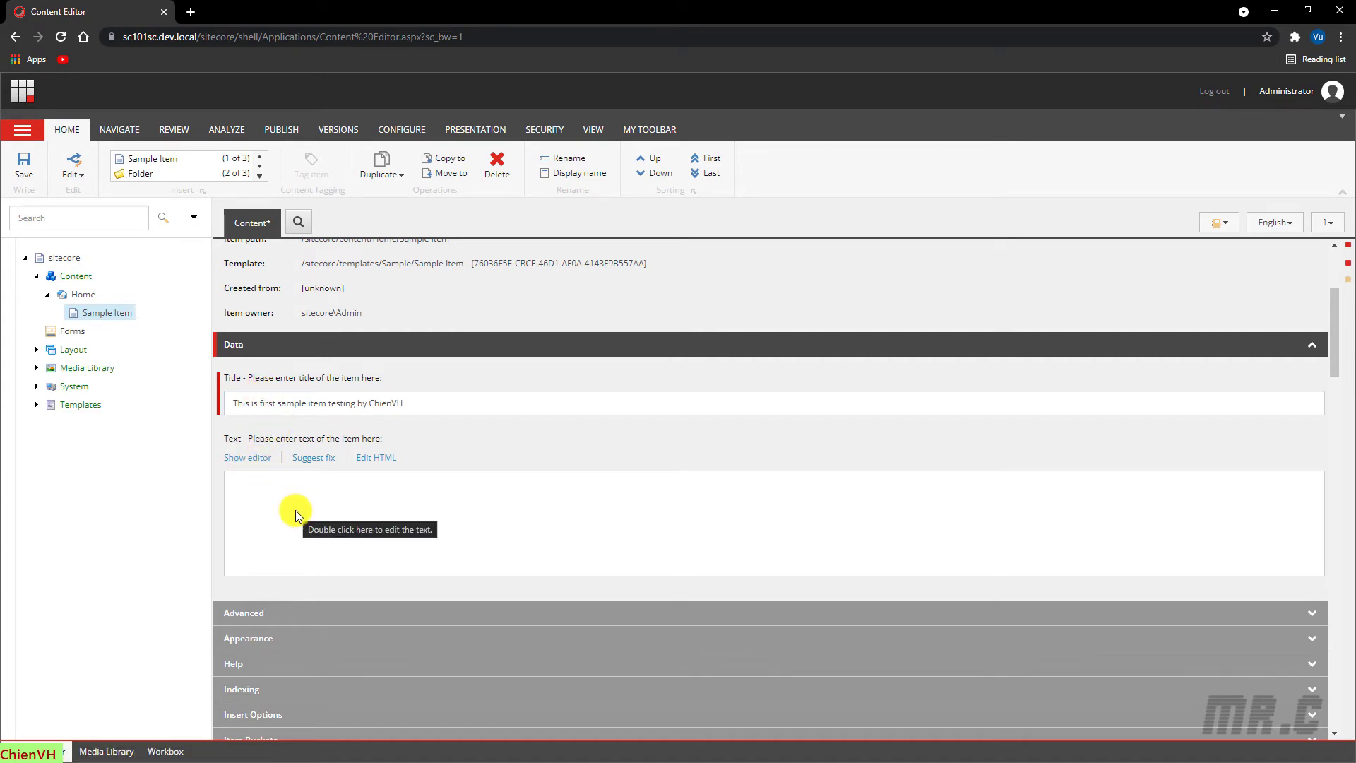
- In a new browser tab, search 'lorem ipsum' and open the lipsum.com result
click(191, 12)
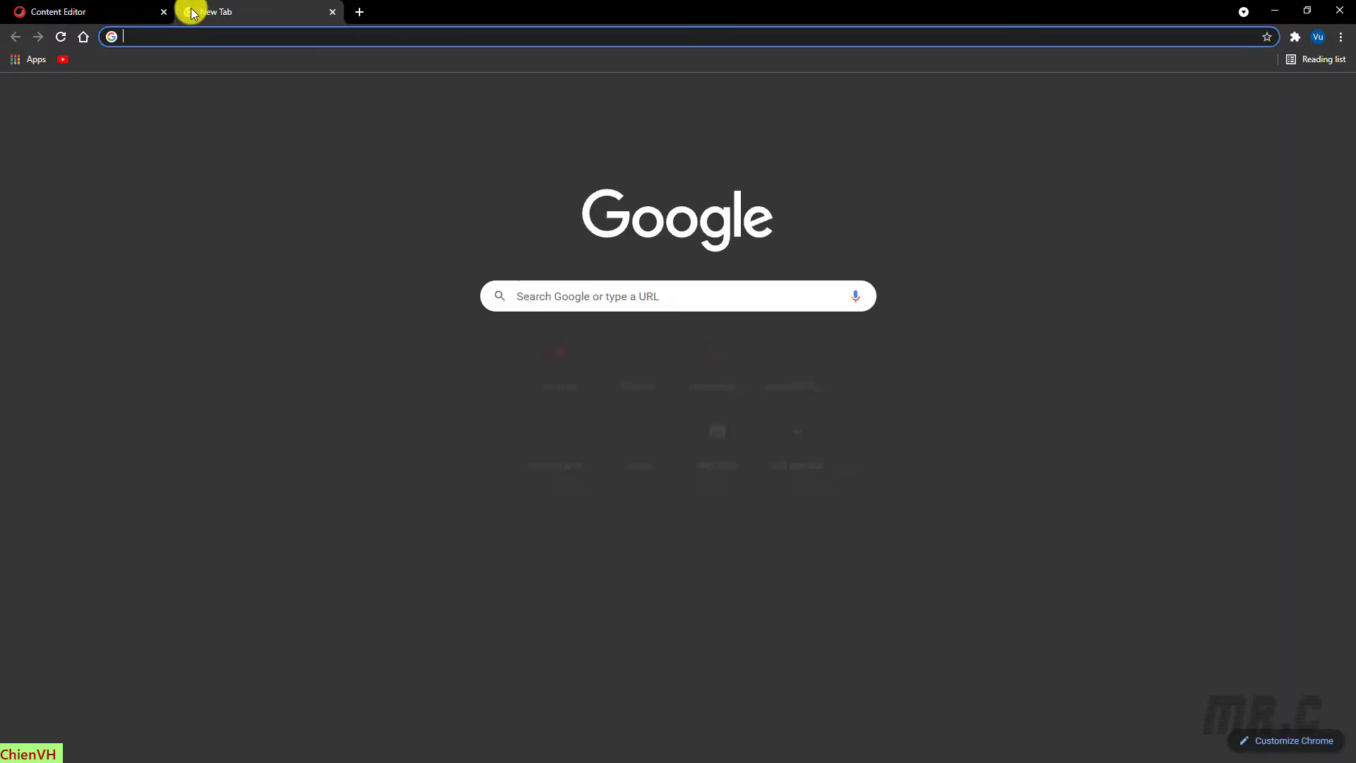
text(lorem)
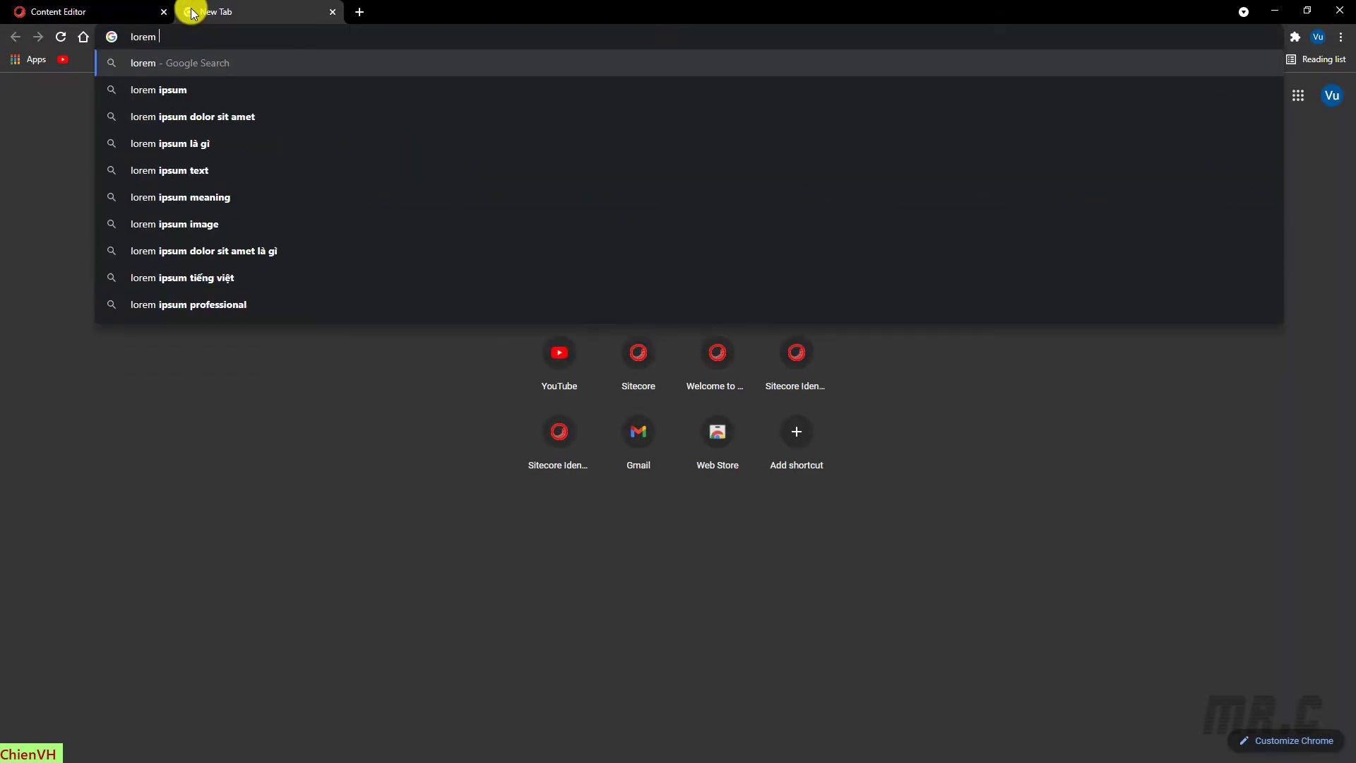
key(Down)
key(Return)
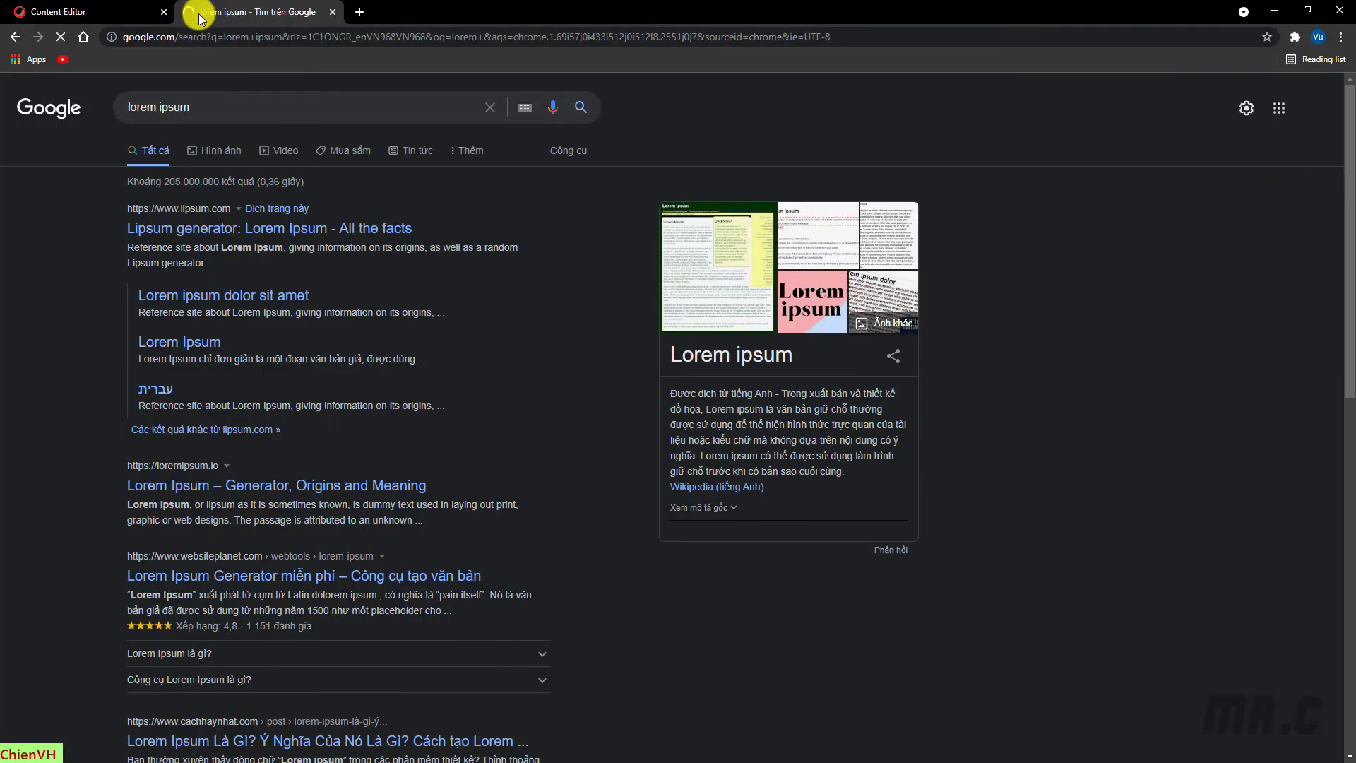
click(360, 228)
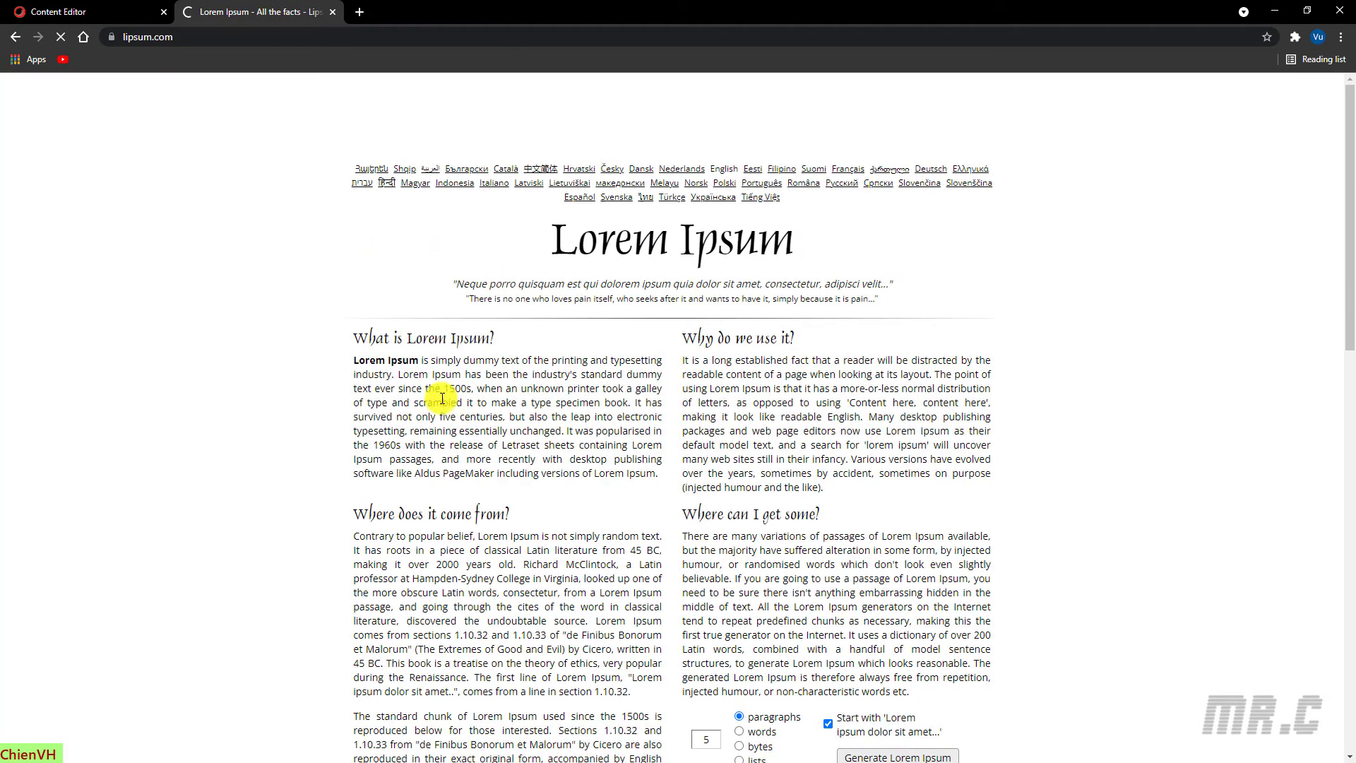
- Copy the 'What is Lorem Ipsum?' heading and paragraph from lipsum.com, then return to the Content Editor
drag(353, 339, 654, 478)
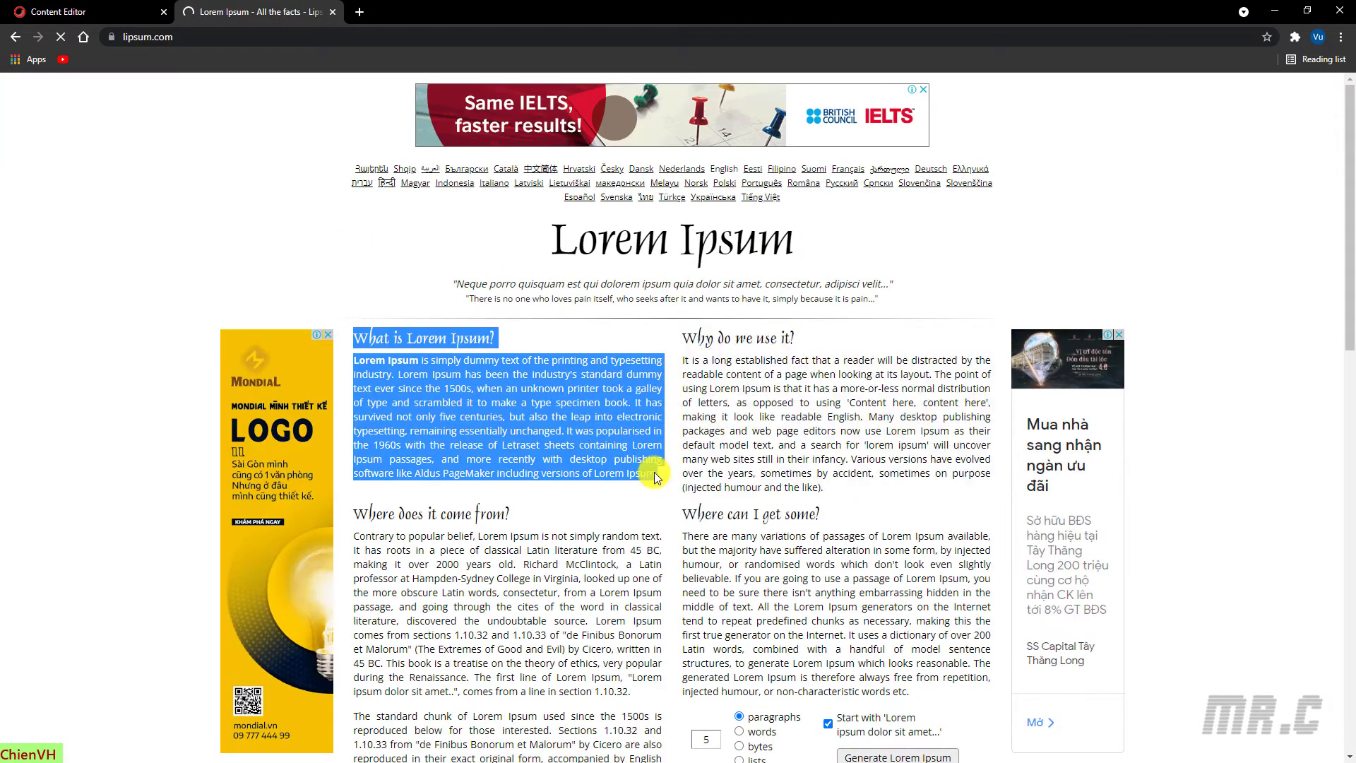
right_click(625, 428)
click(623, 421)
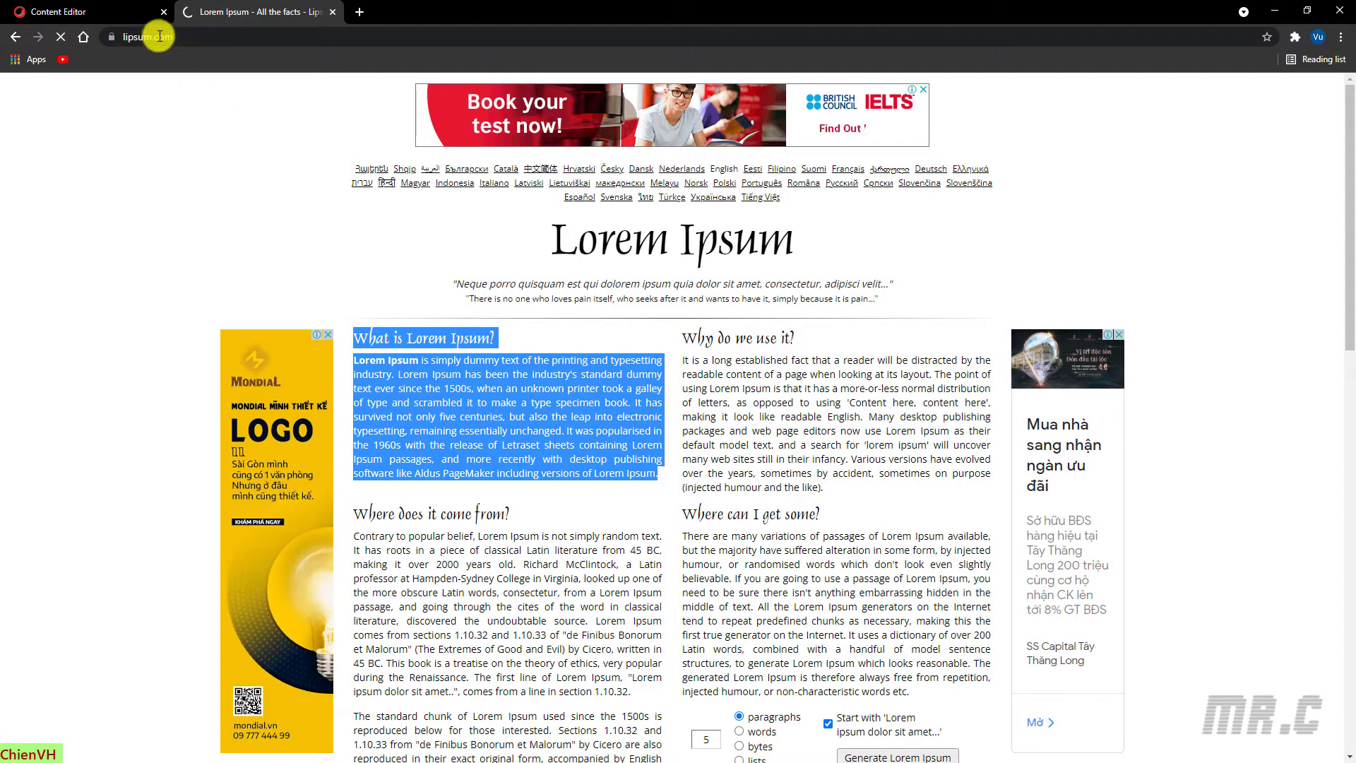
click(97, 8)
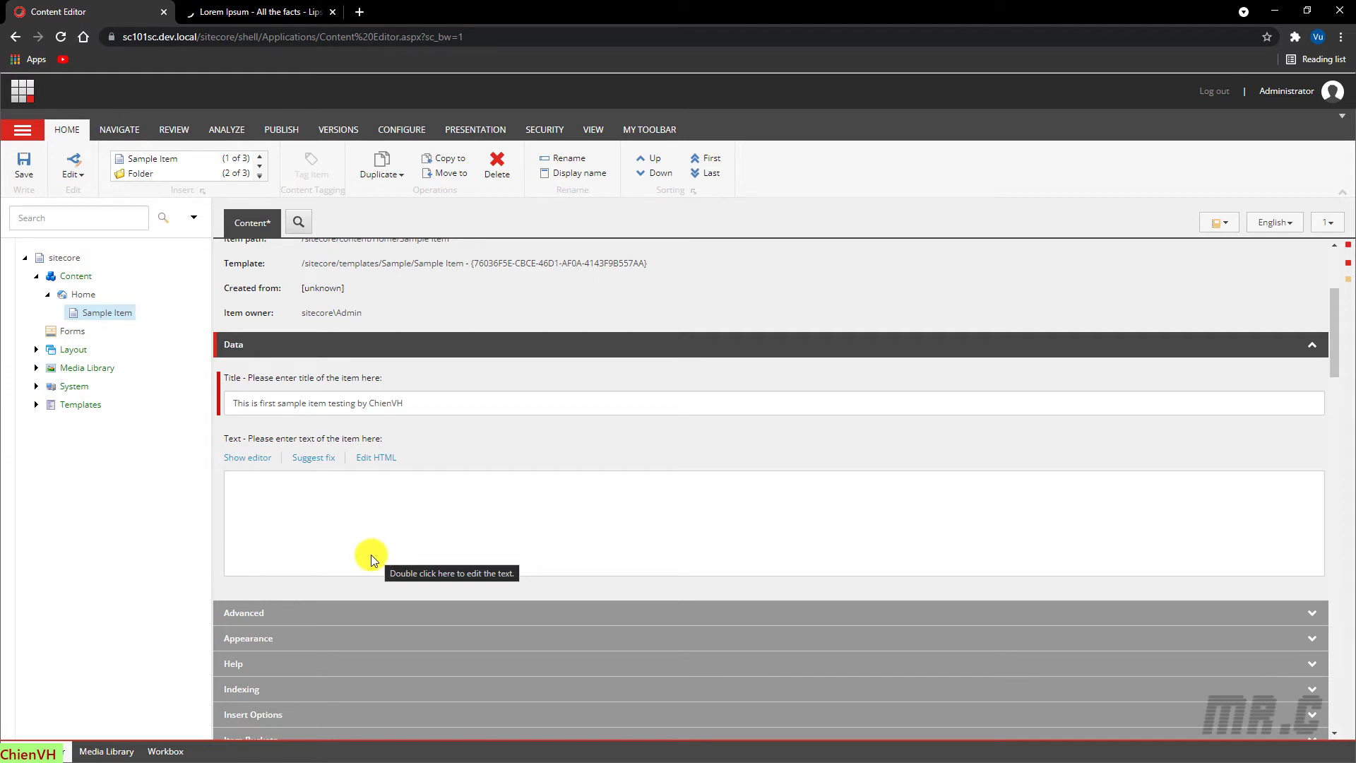
- Paste the Lorem Ipsum passage as plain text into the Text field's rich text editor
click(247, 459)
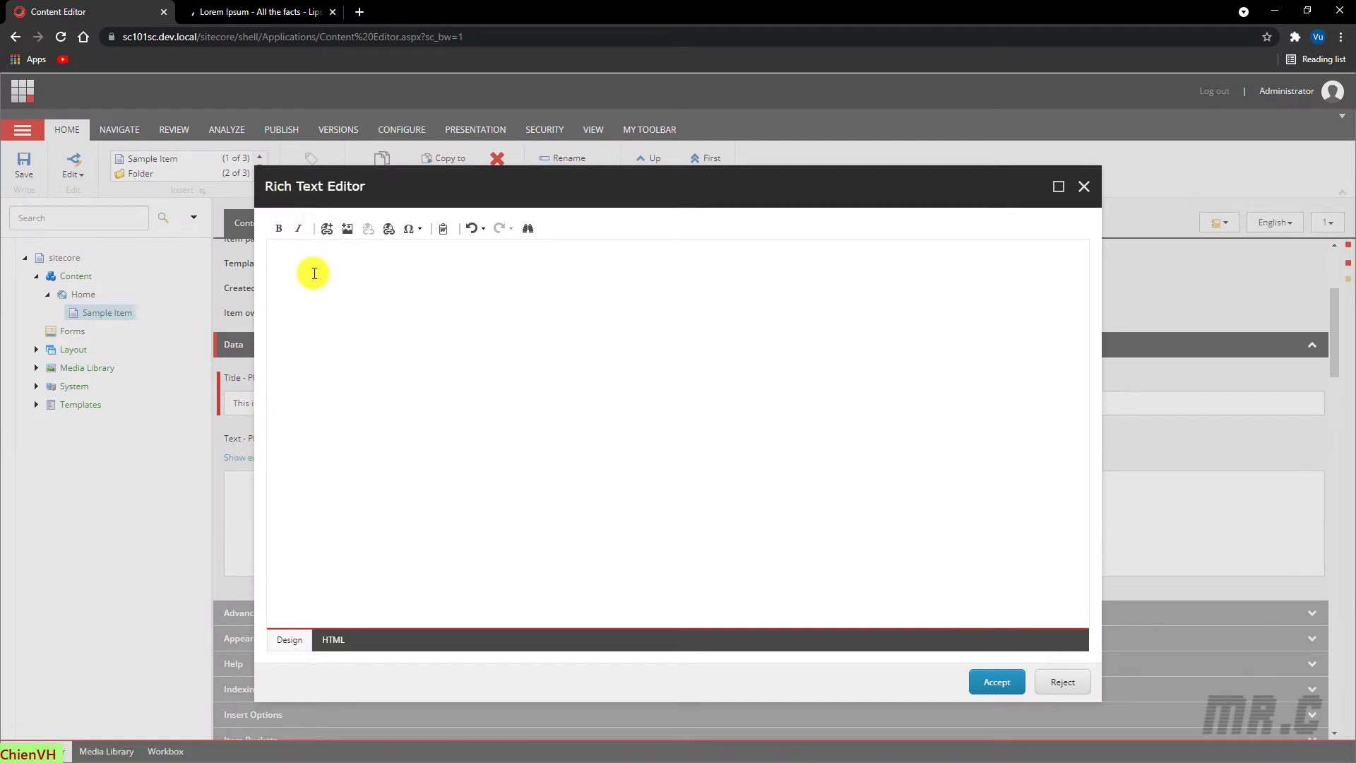
right_click(286, 250)
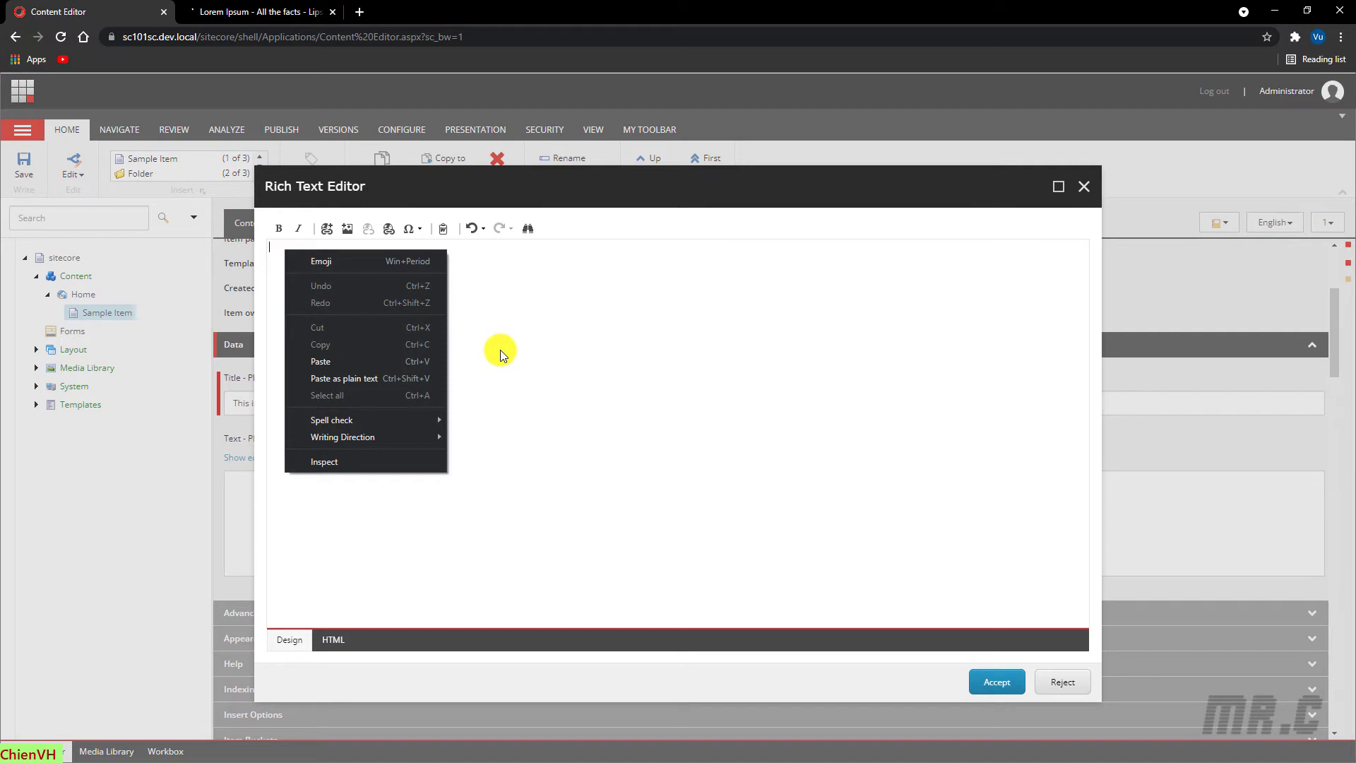
click(382, 378)
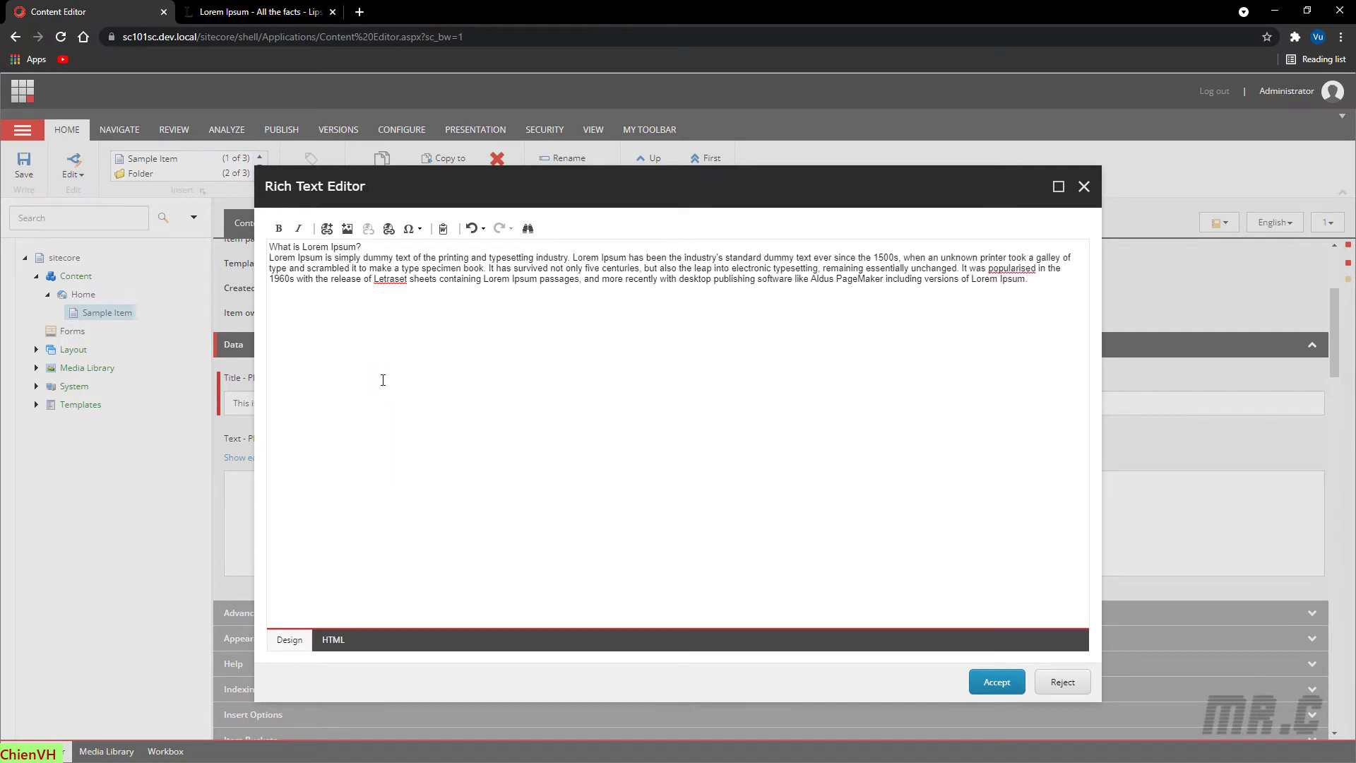
click(279, 10)
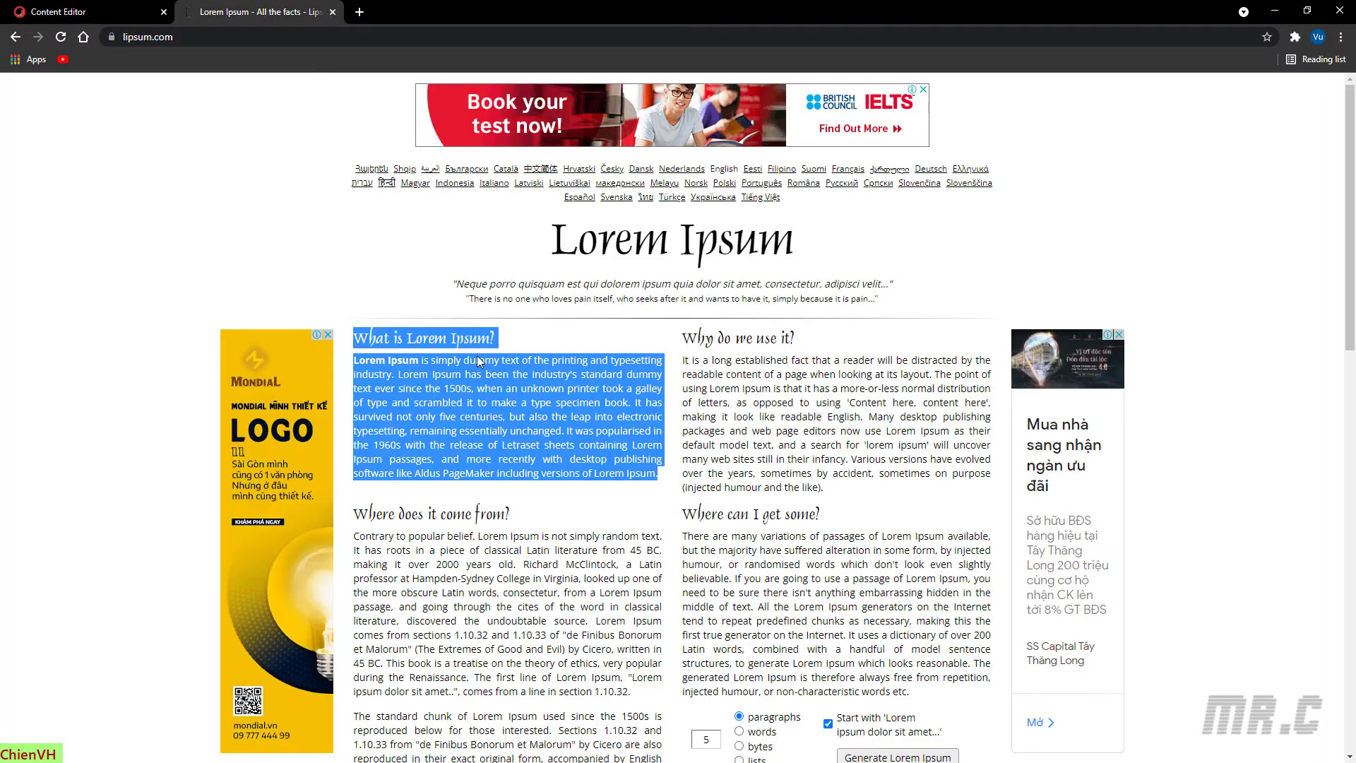
click(82, 8)
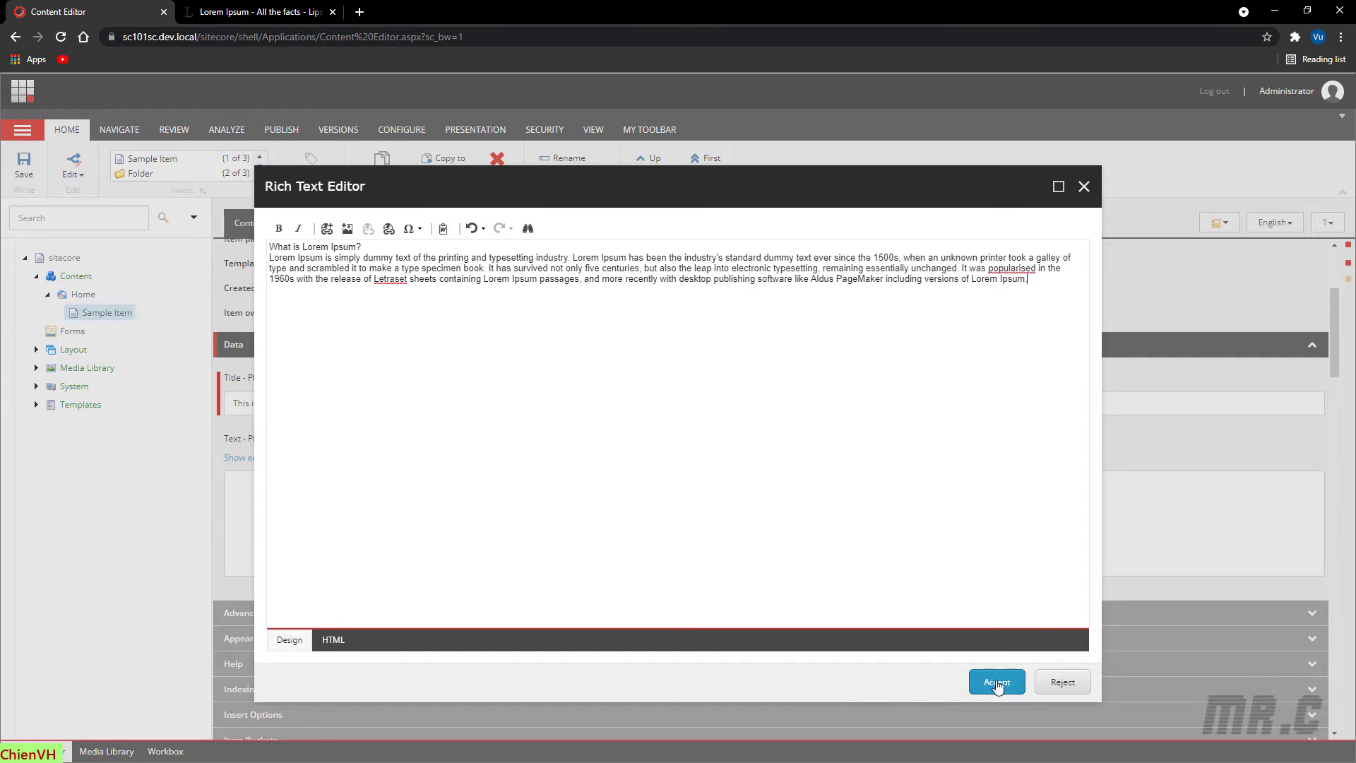
- Bold the 'What is Lorem Ipsum?' heading and accept the edited text
drag(384, 244, 226, 242)
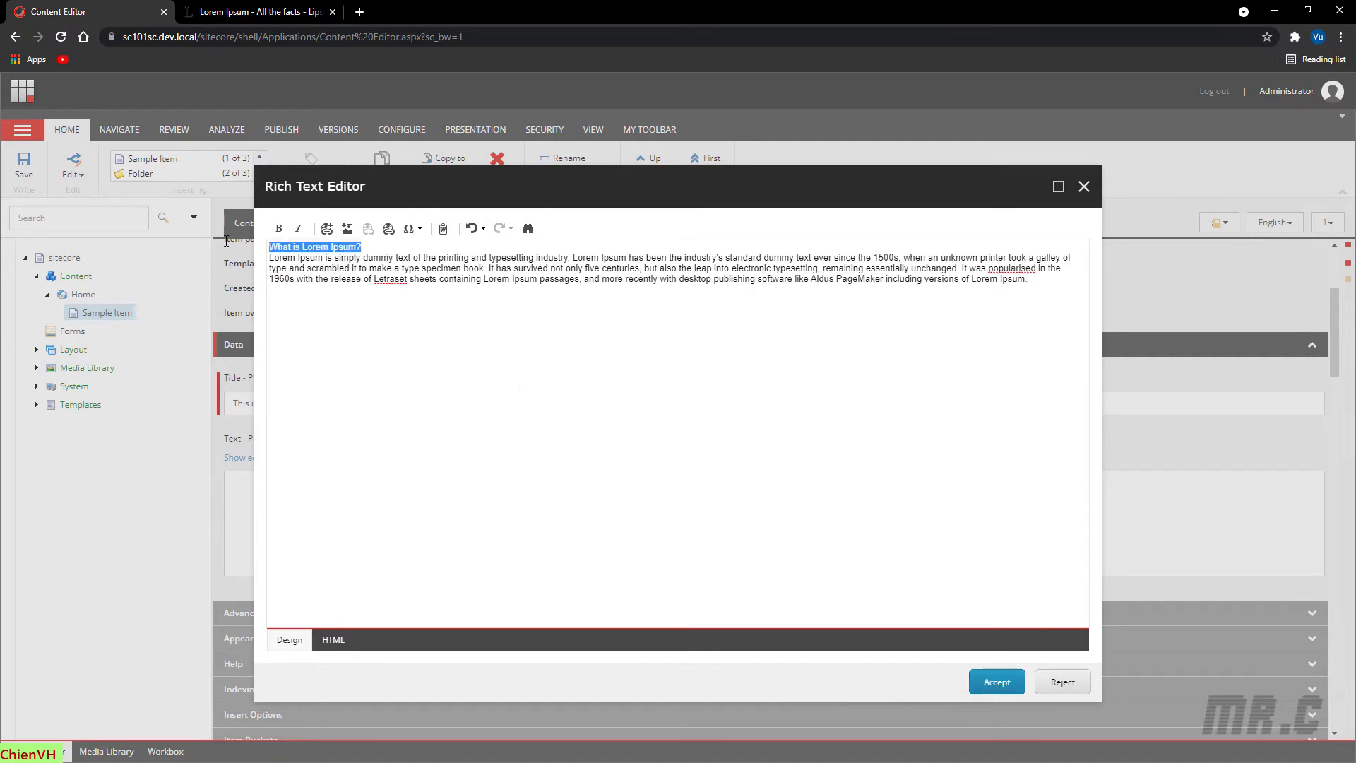
click(278, 229)
click(547, 359)
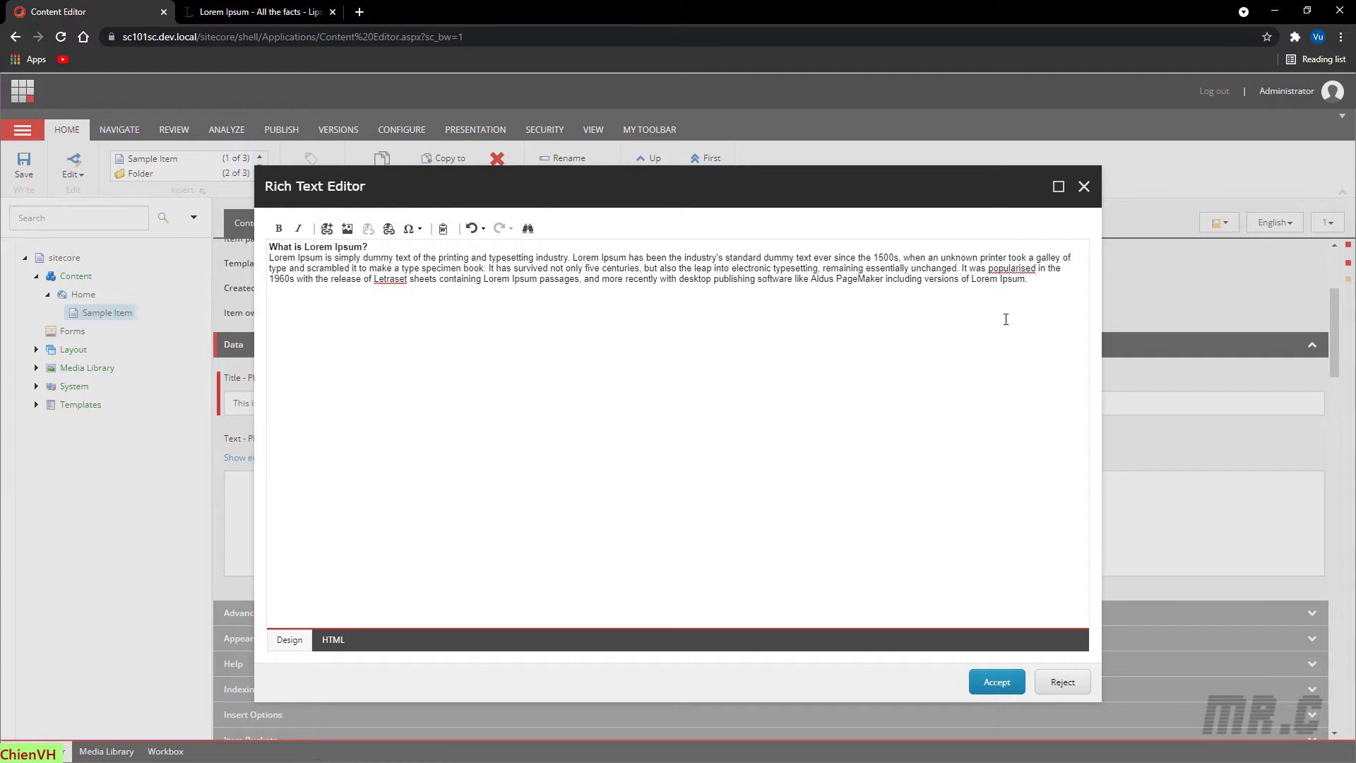
click(995, 683)
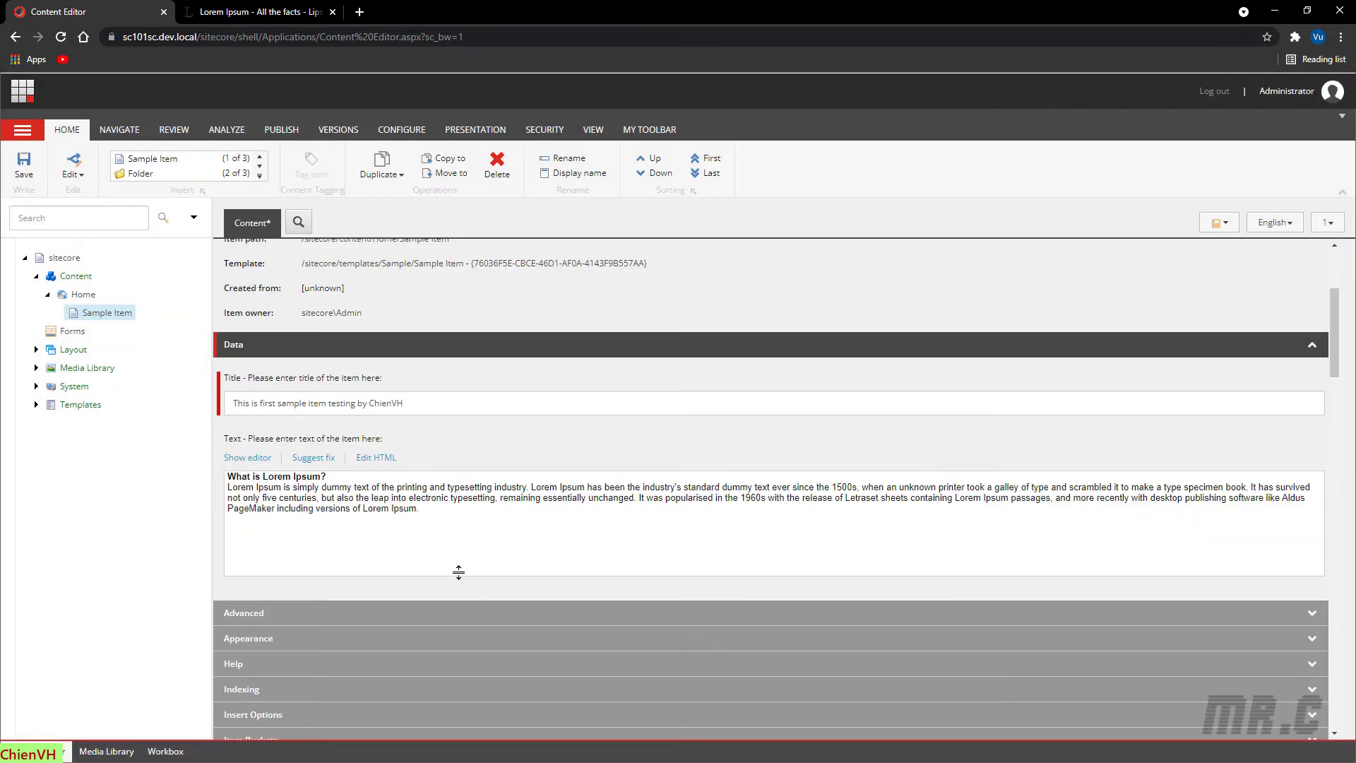
- Save the edited Sample Item and review the workflow warning
click(21, 170)
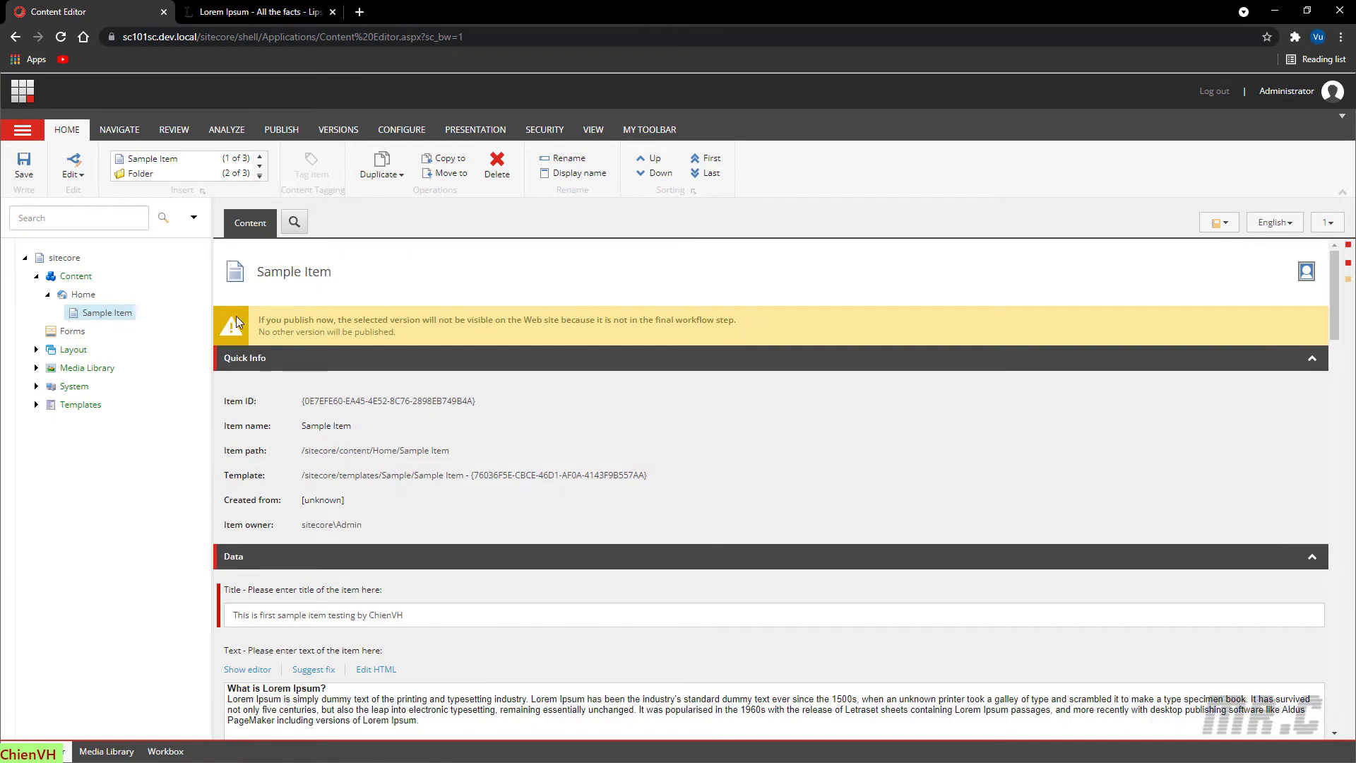
drag(236, 315, 497, 329)
click(668, 277)
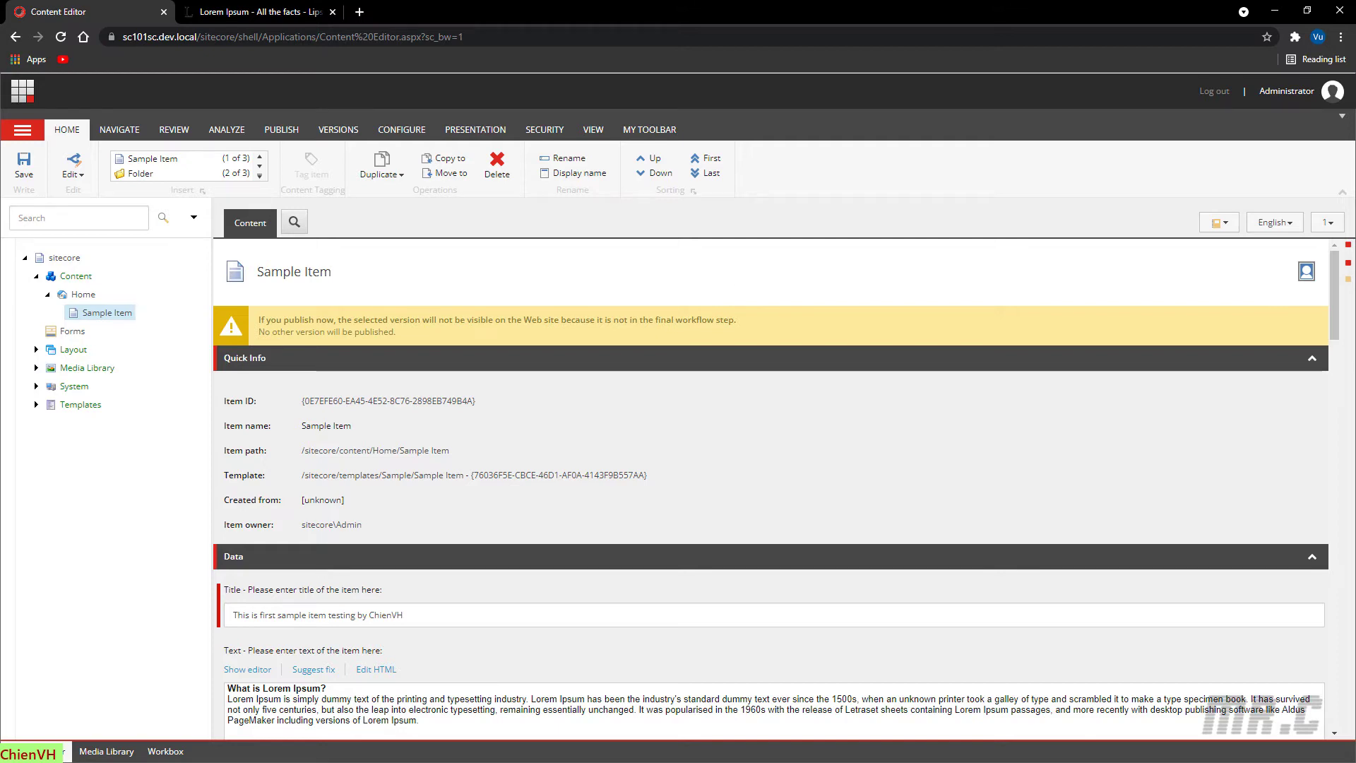
- Set the workflow State to Sample Workflow/Approved and save the item
click(1227, 232)
scroll(1231, 671, down, 10)
scroll(1261, 709, down, 5)
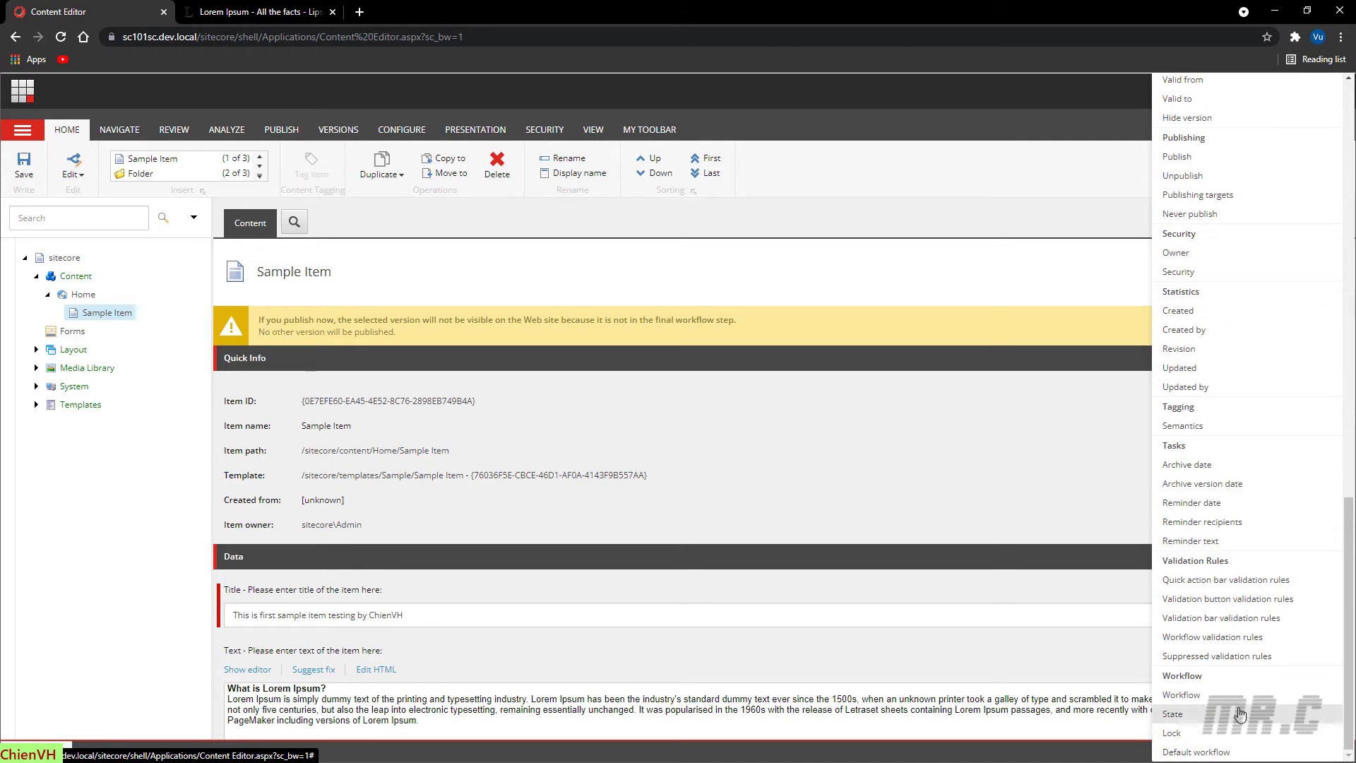
click(1228, 704)
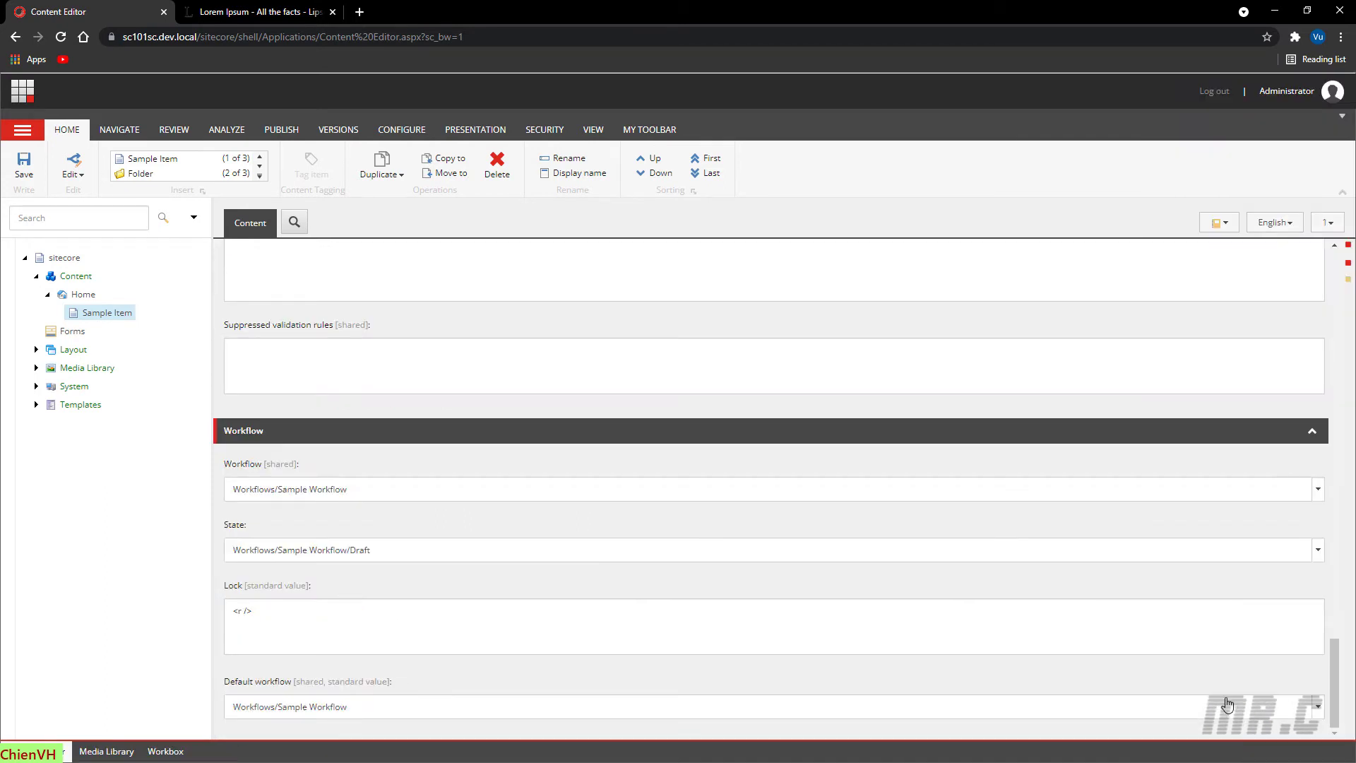
click(513, 553)
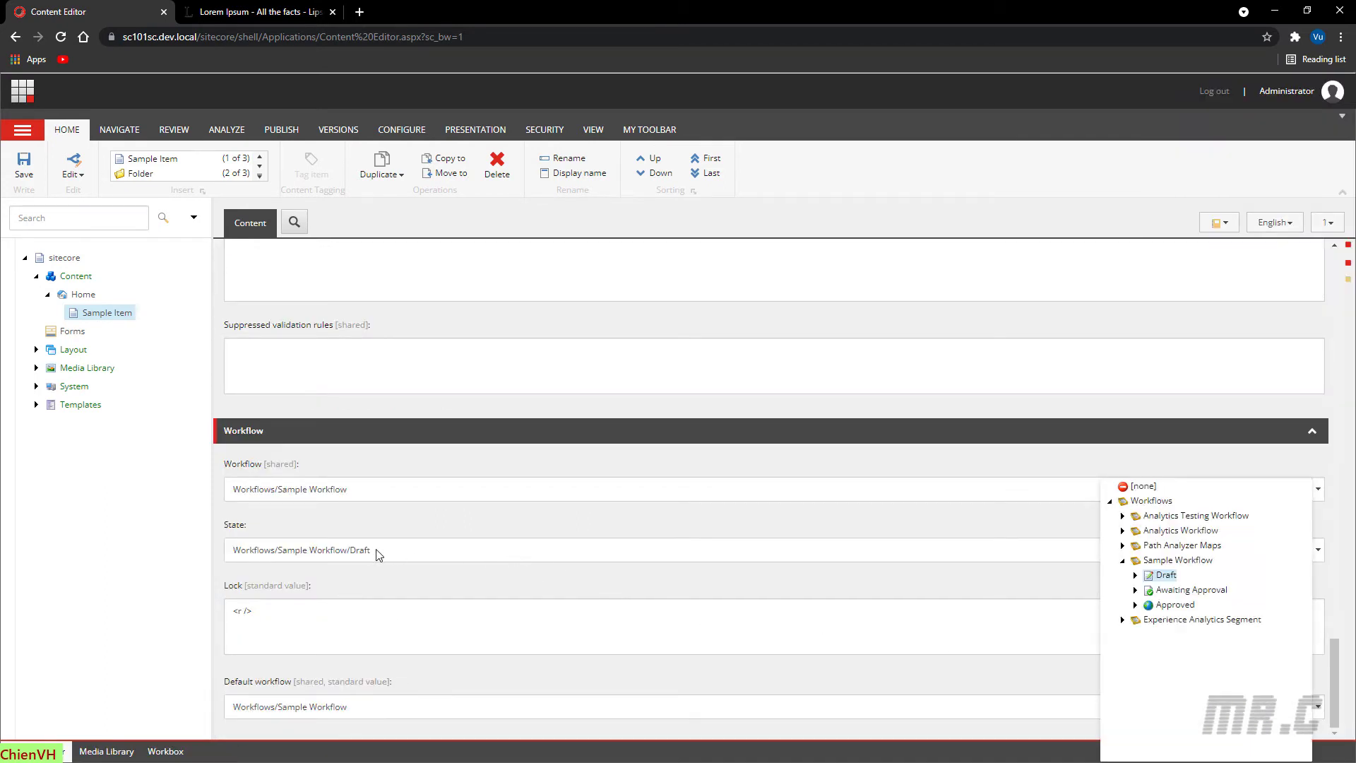
click(1173, 605)
click(24, 164)
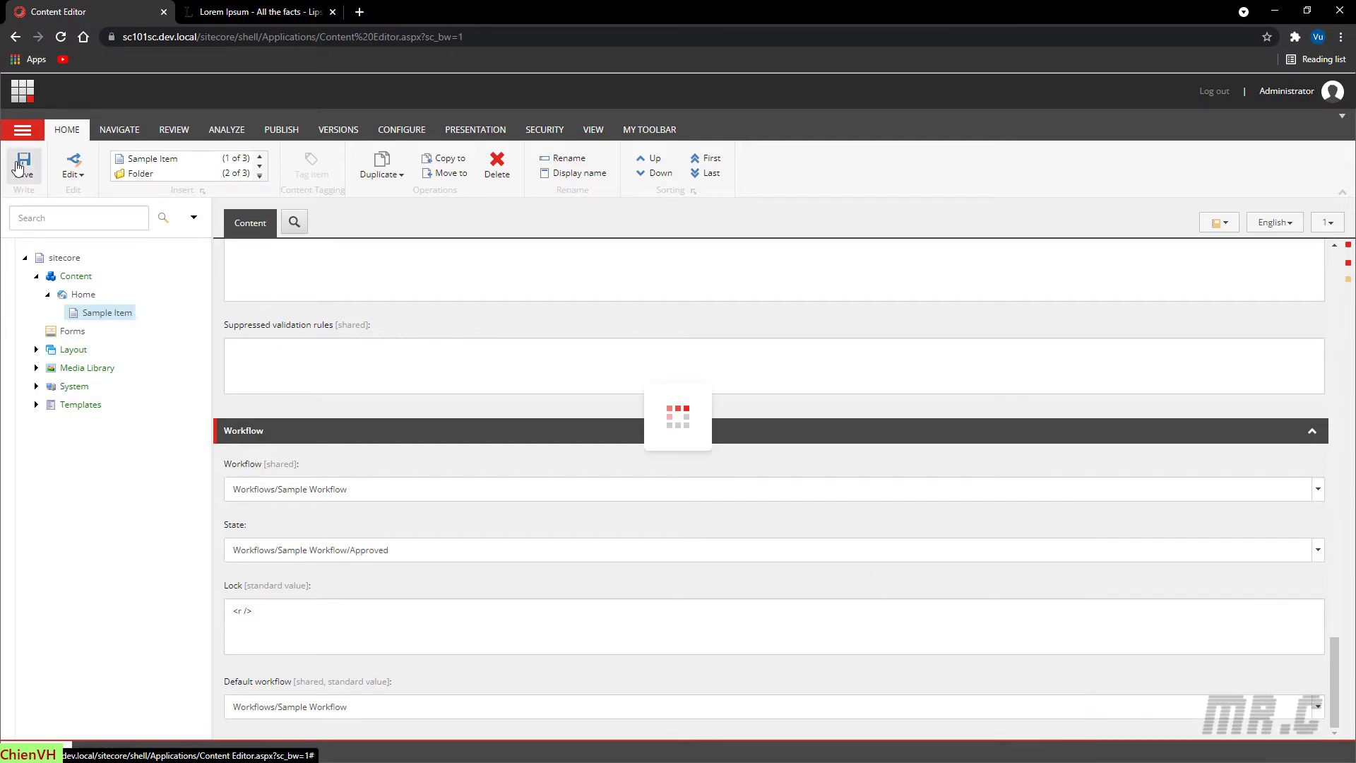
drag(1343, 715, 1334, 290)
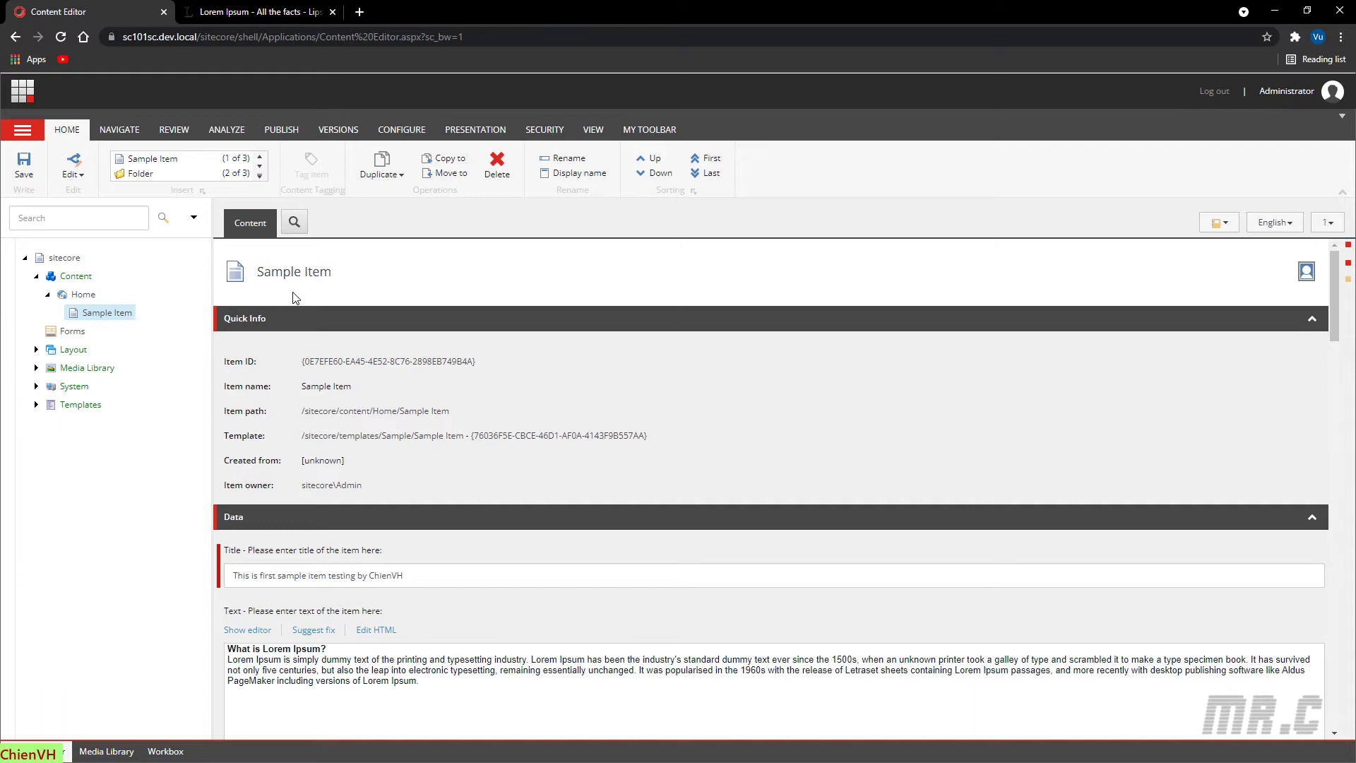
- Publish the Sample Item with a smart publish, including subitems and related items
click(289, 134)
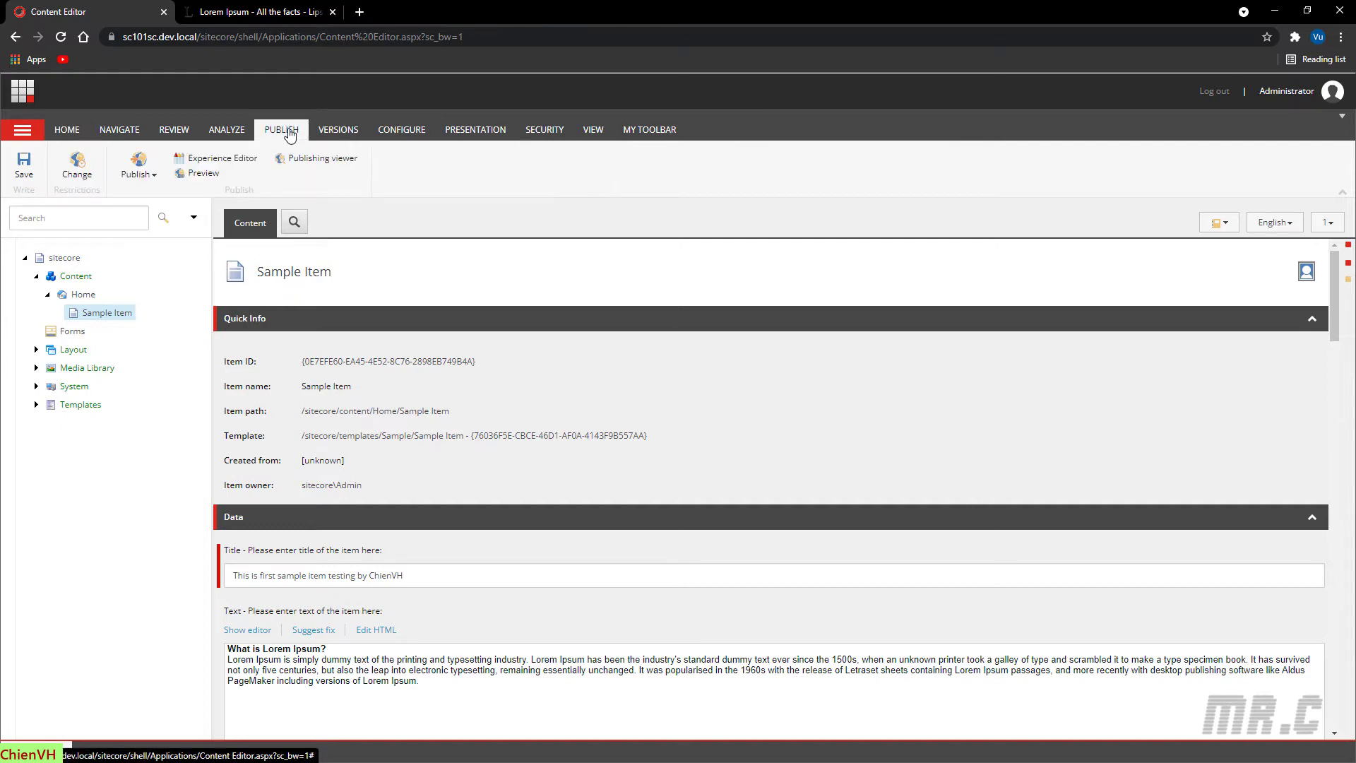
click(154, 178)
click(168, 212)
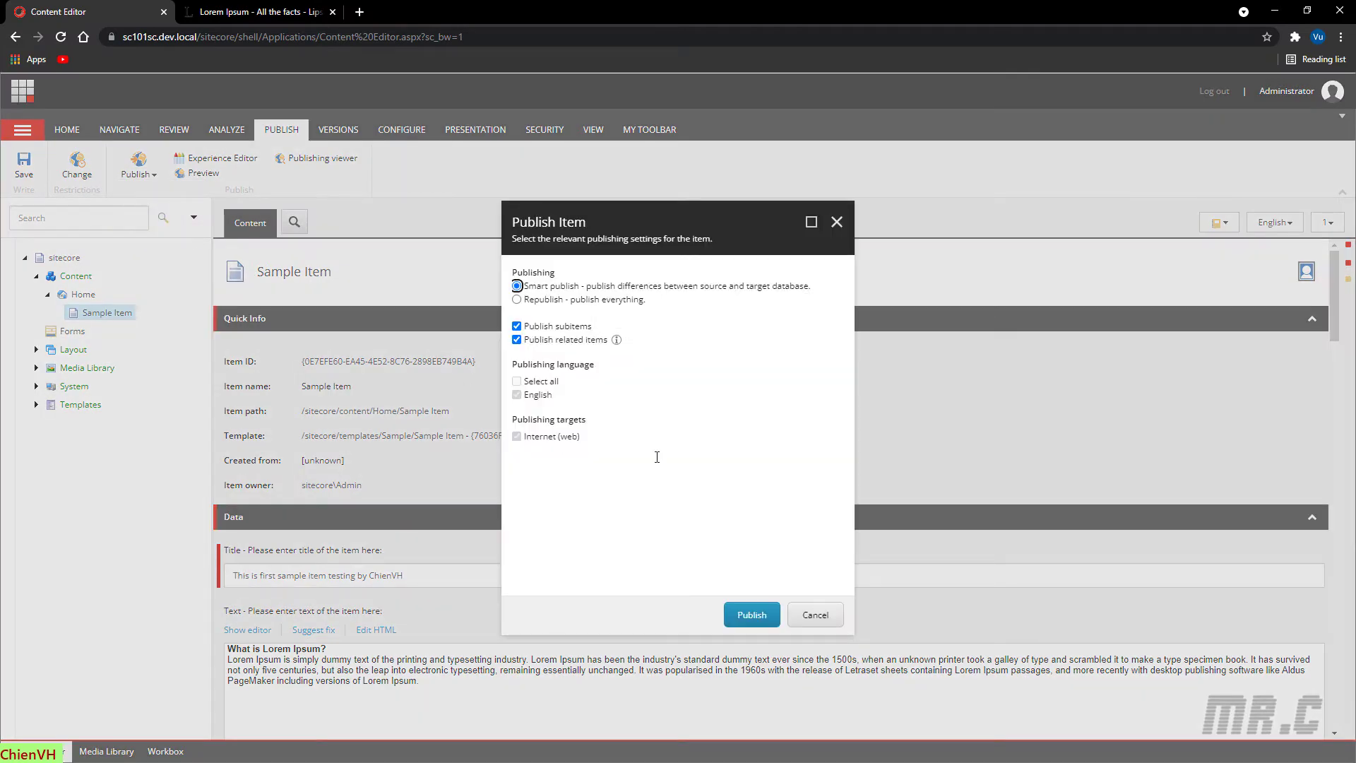
click(764, 614)
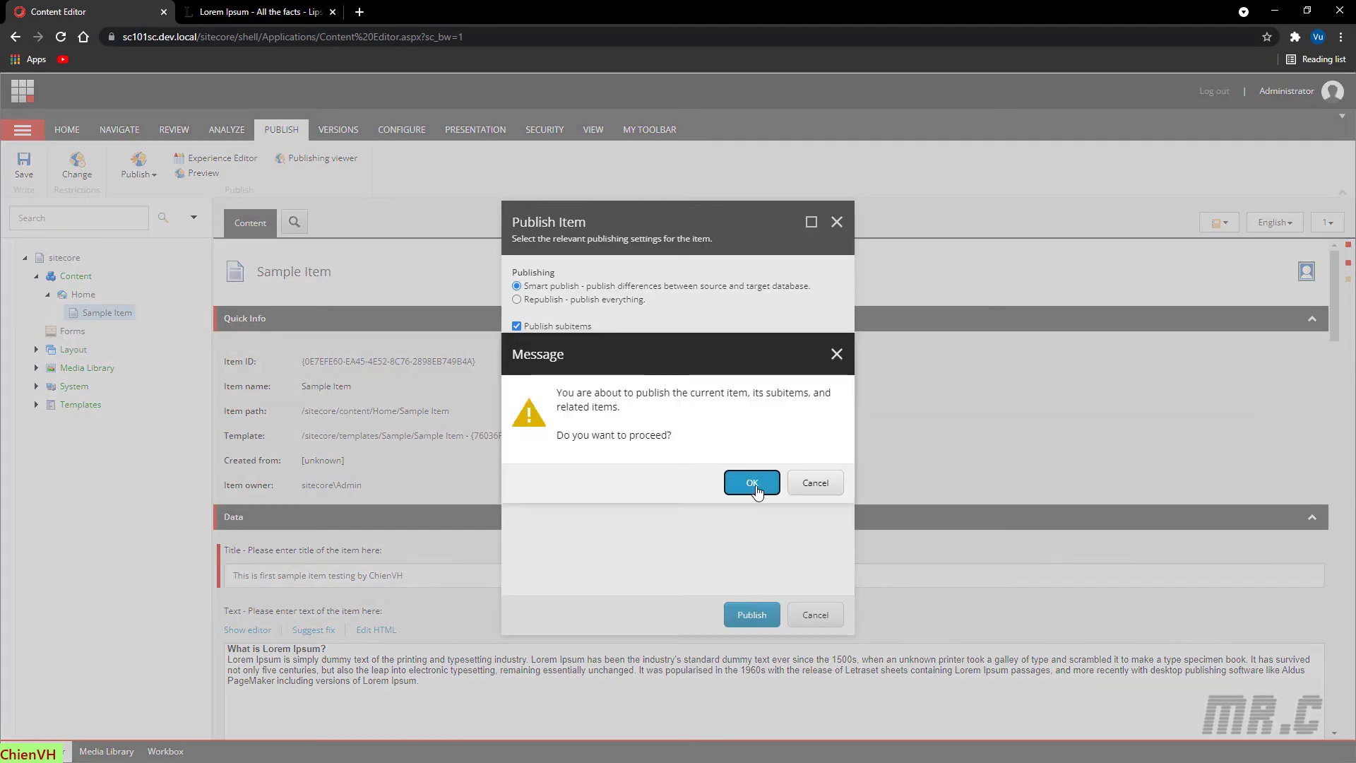
click(752, 486)
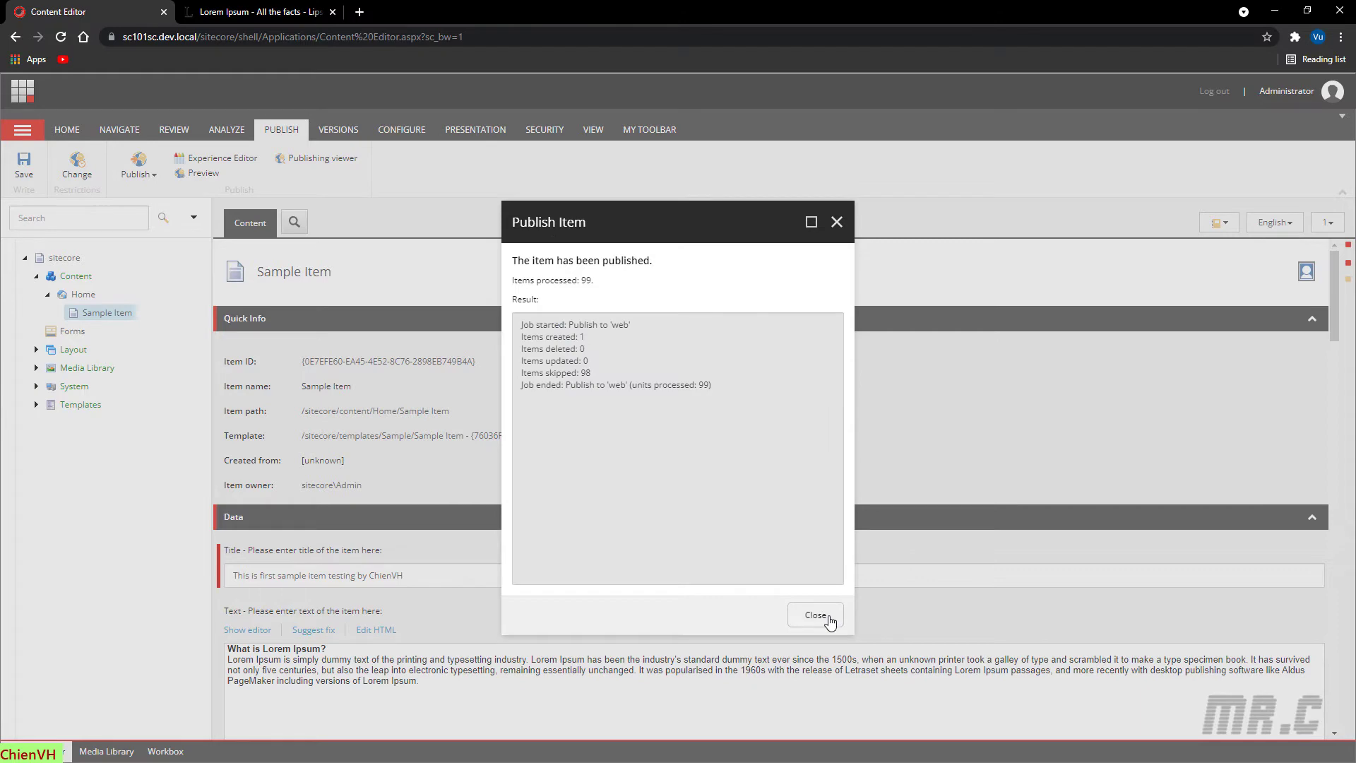
click(816, 615)
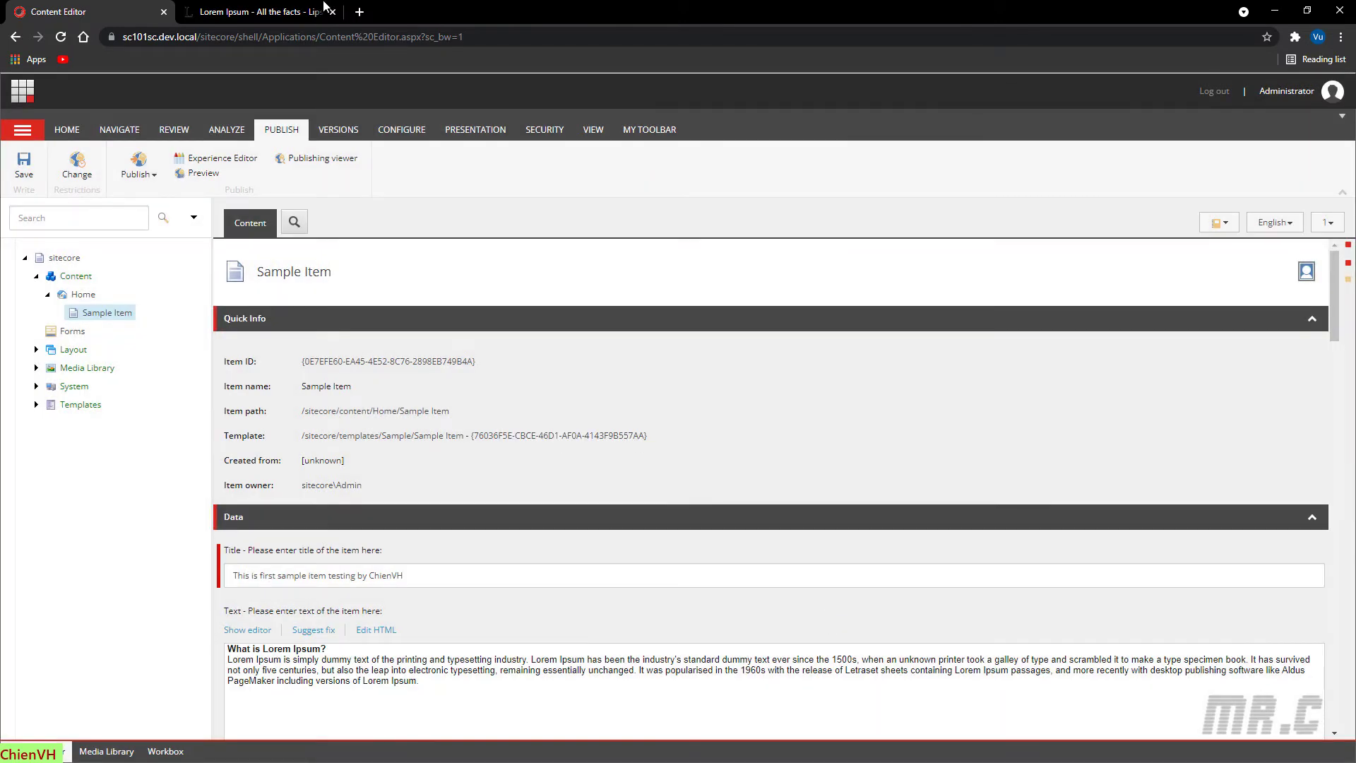
- Close the lipsum.com tab and load the site address sc101sc.dev.local in an incognito window
click(230, 9)
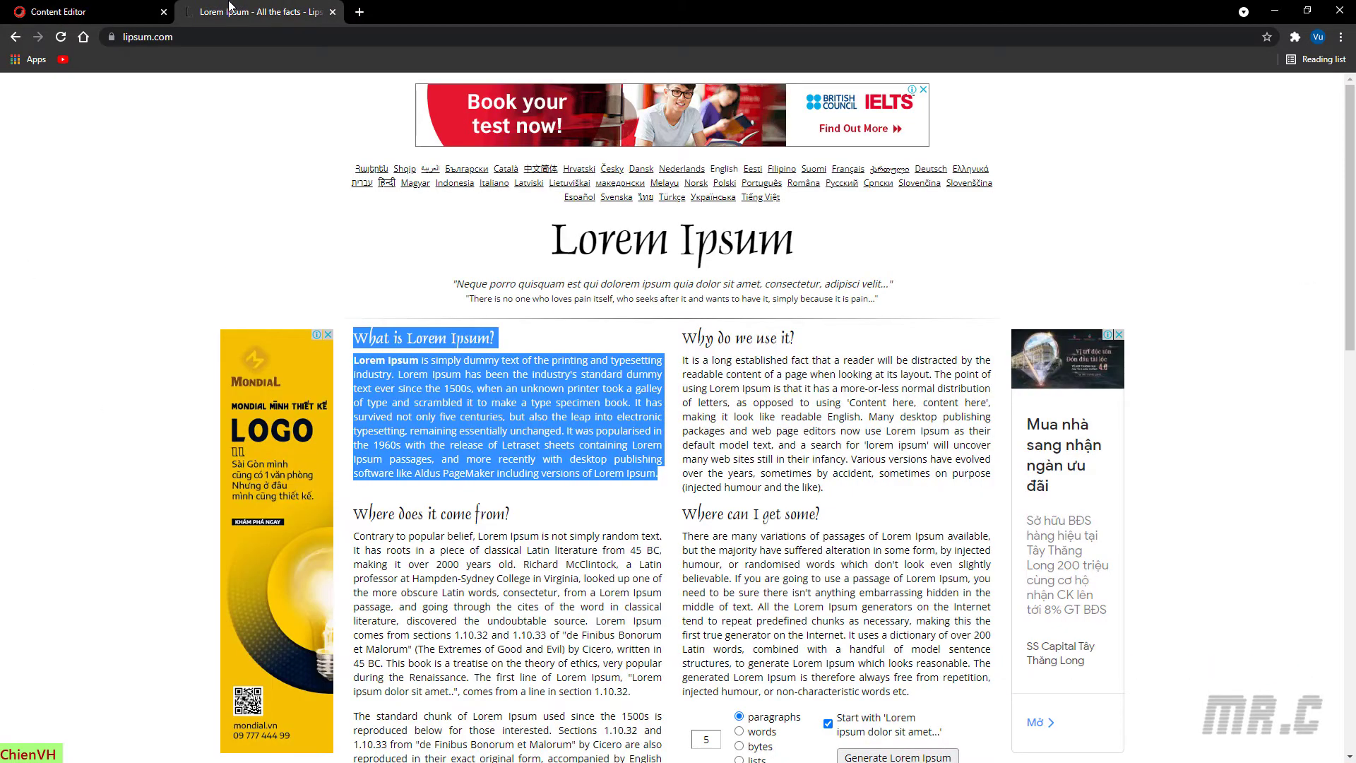
key(ctrl+w)
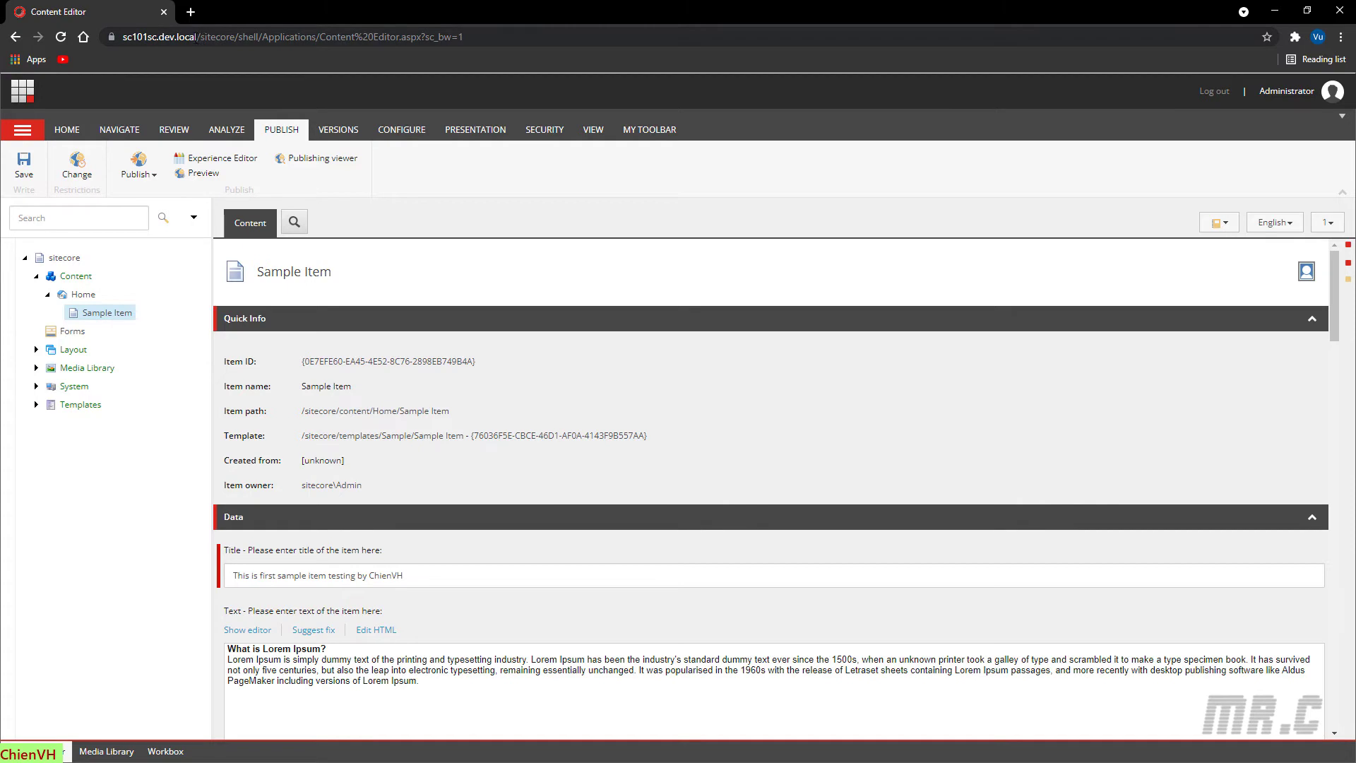
drag(200, 37, 123, 37)
right_click(154, 39)
click(198, 113)
click(1342, 37)
click(1271, 95)
right_click(472, 36)
click(529, 145)
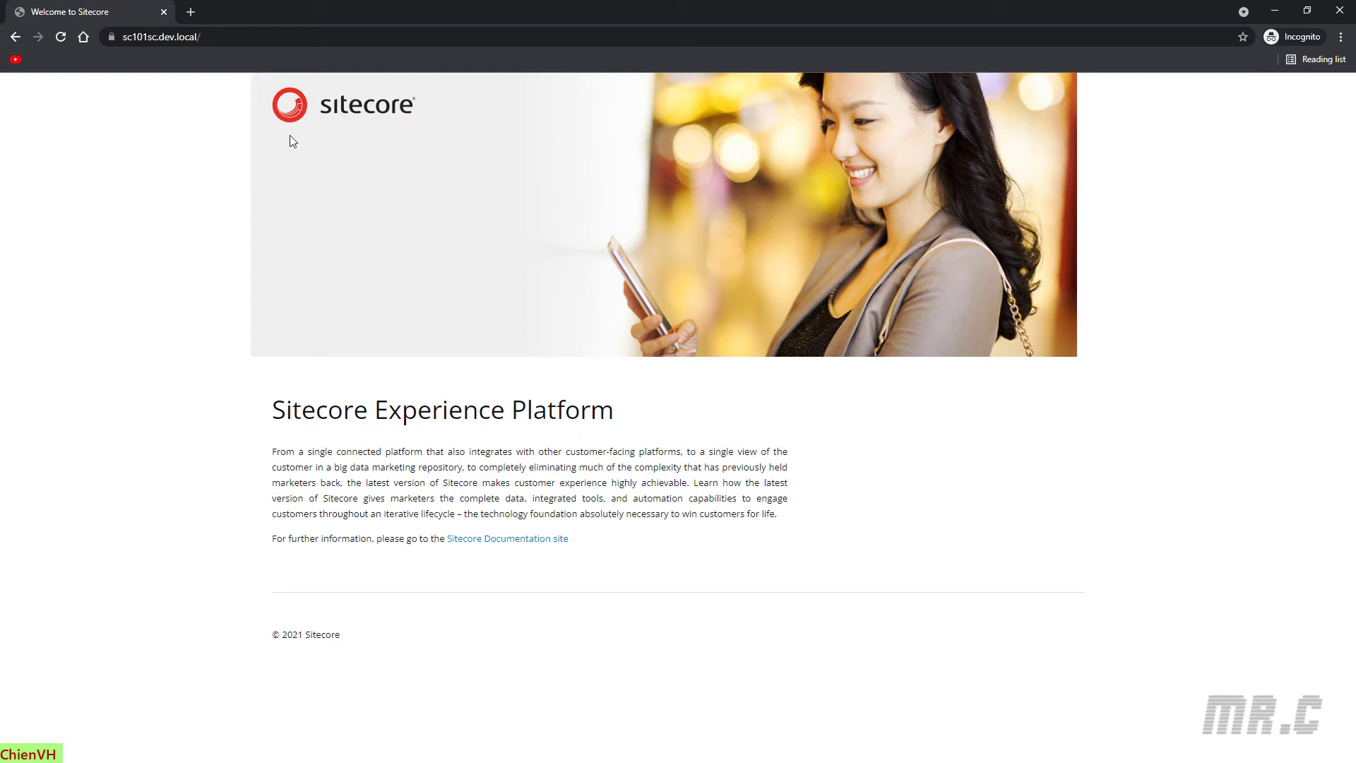
- Restore the incognito window and resize it taller and wider
click(348, 37)
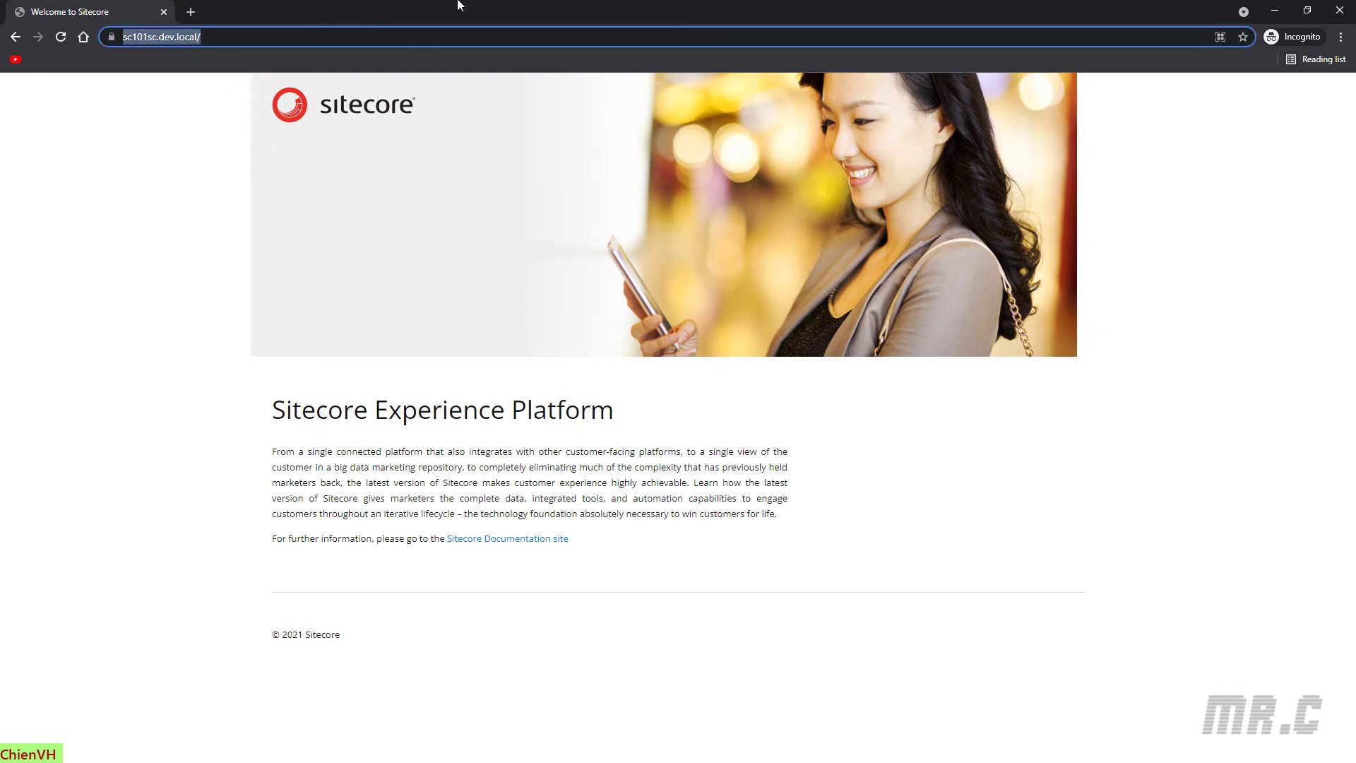
drag(676, 14, 854, 55)
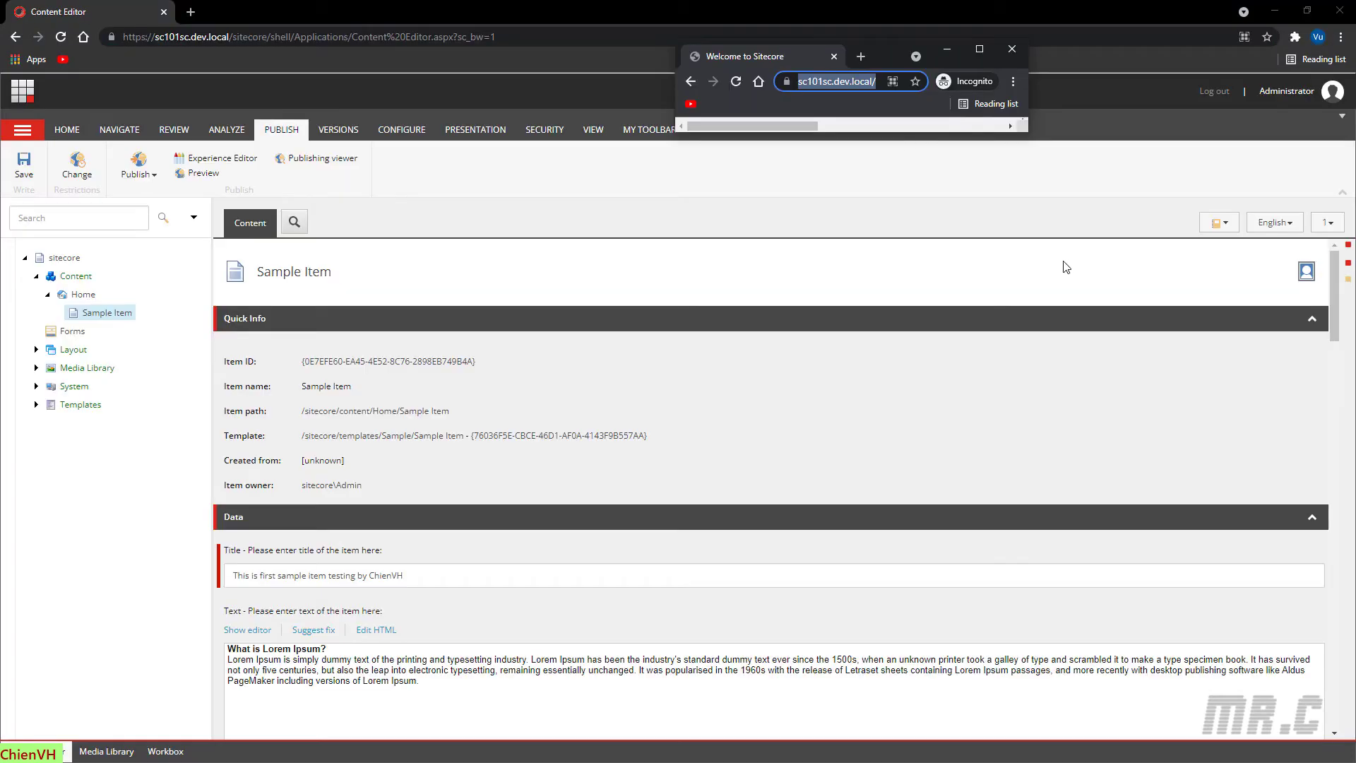
drag(1023, 135, 1025, 565)
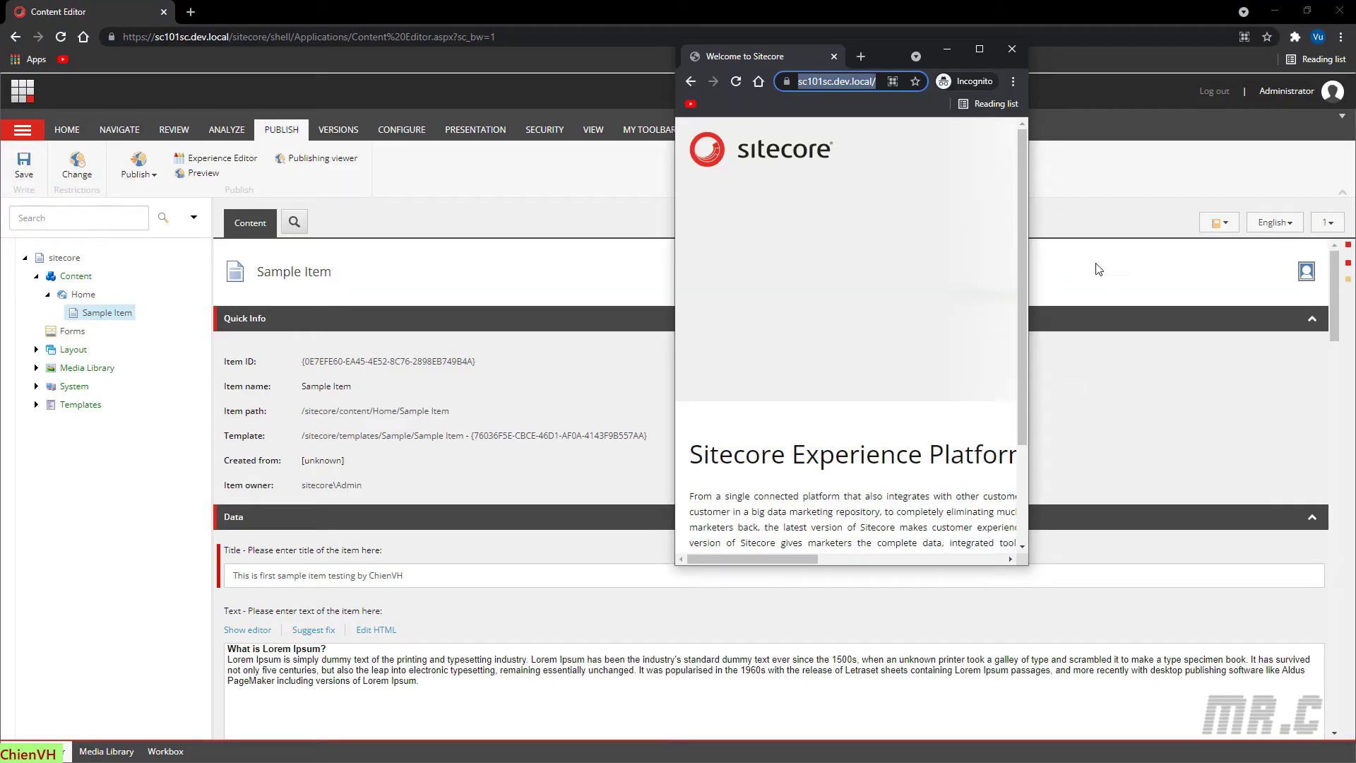
drag(1028, 223, 1193, 223)
- Copy the item path /sitecore/content/Home/Sample Item from the Content Editor
key(alt+Tab)
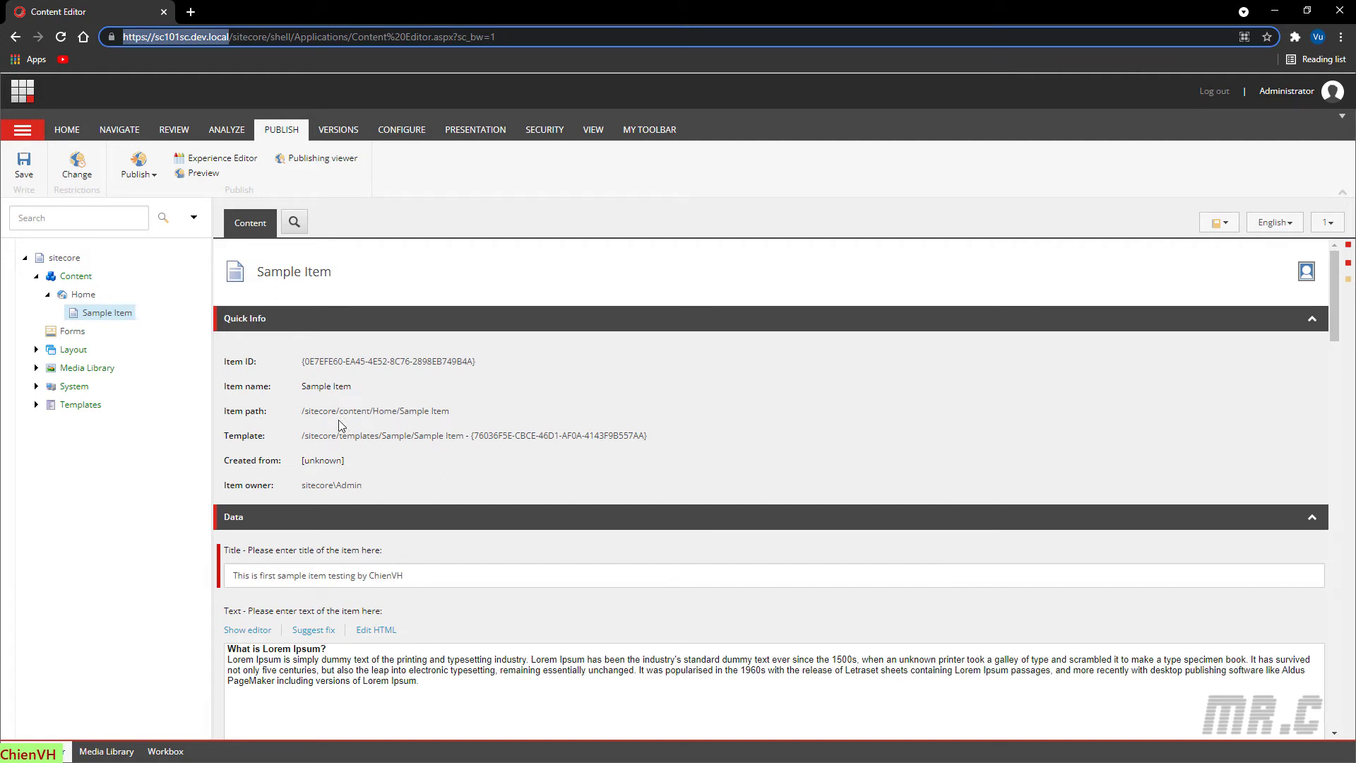
drag(459, 413, 399, 417)
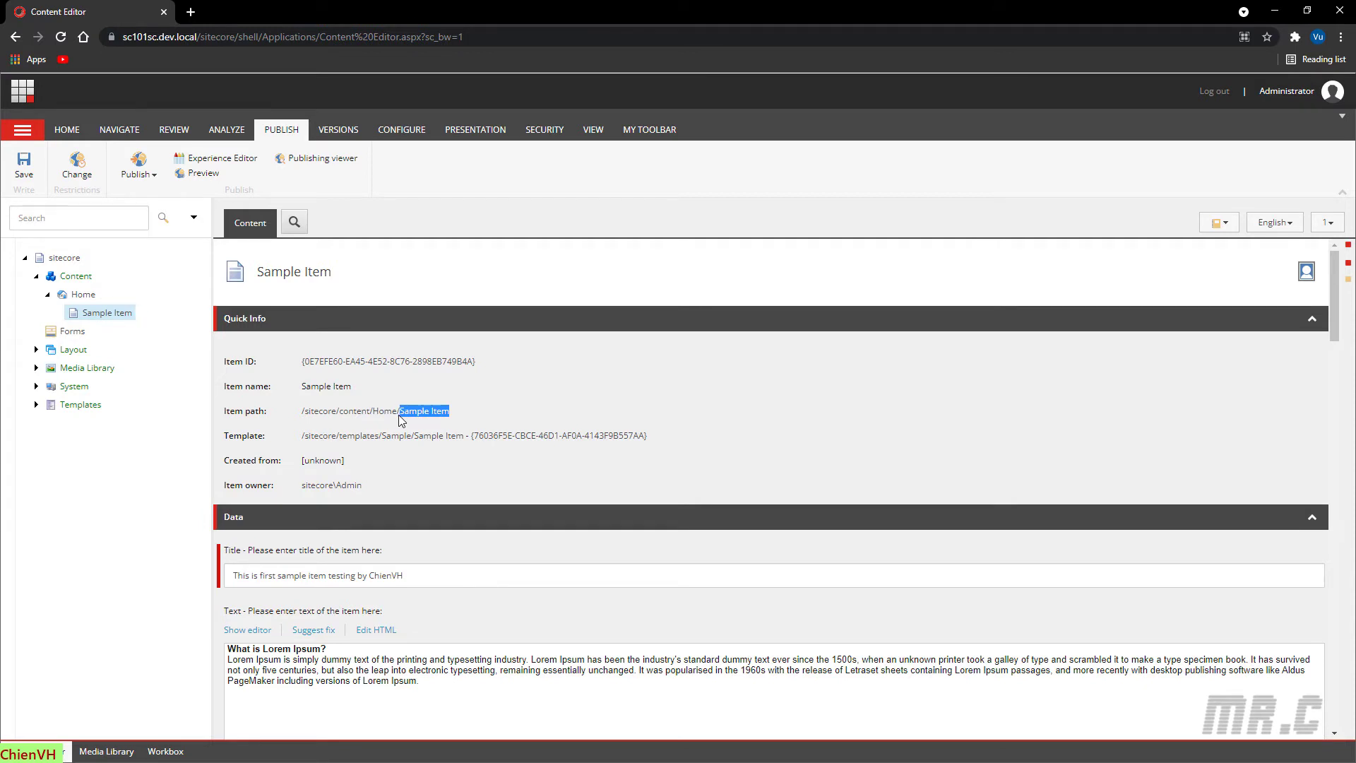
triple_click(399, 415)
click(460, 411)
drag(371, 414, 302, 414)
right_click(414, 414)
click(463, 416)
click(1274, 11)
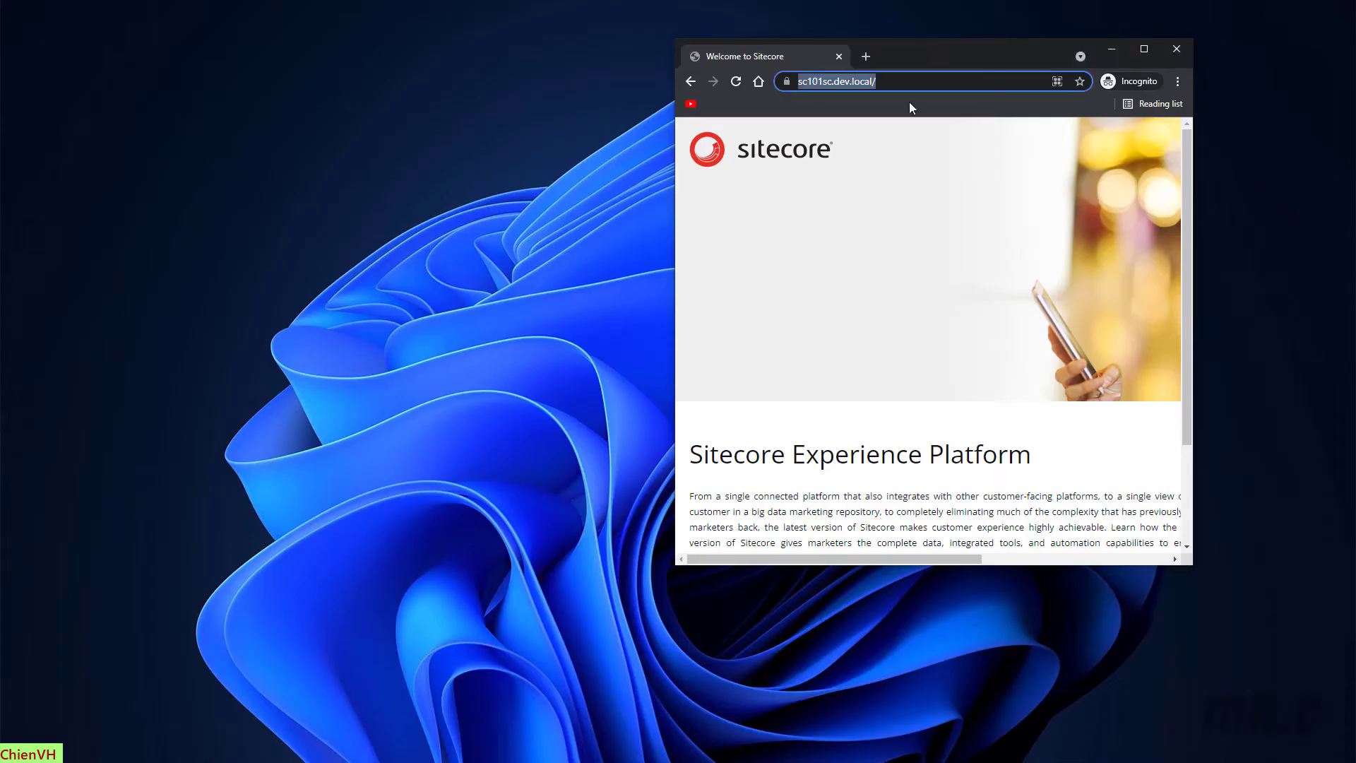
click(1142, 48)
- Load sc101sc.dev.local/sample-item in the incognito window
click(606, 36)
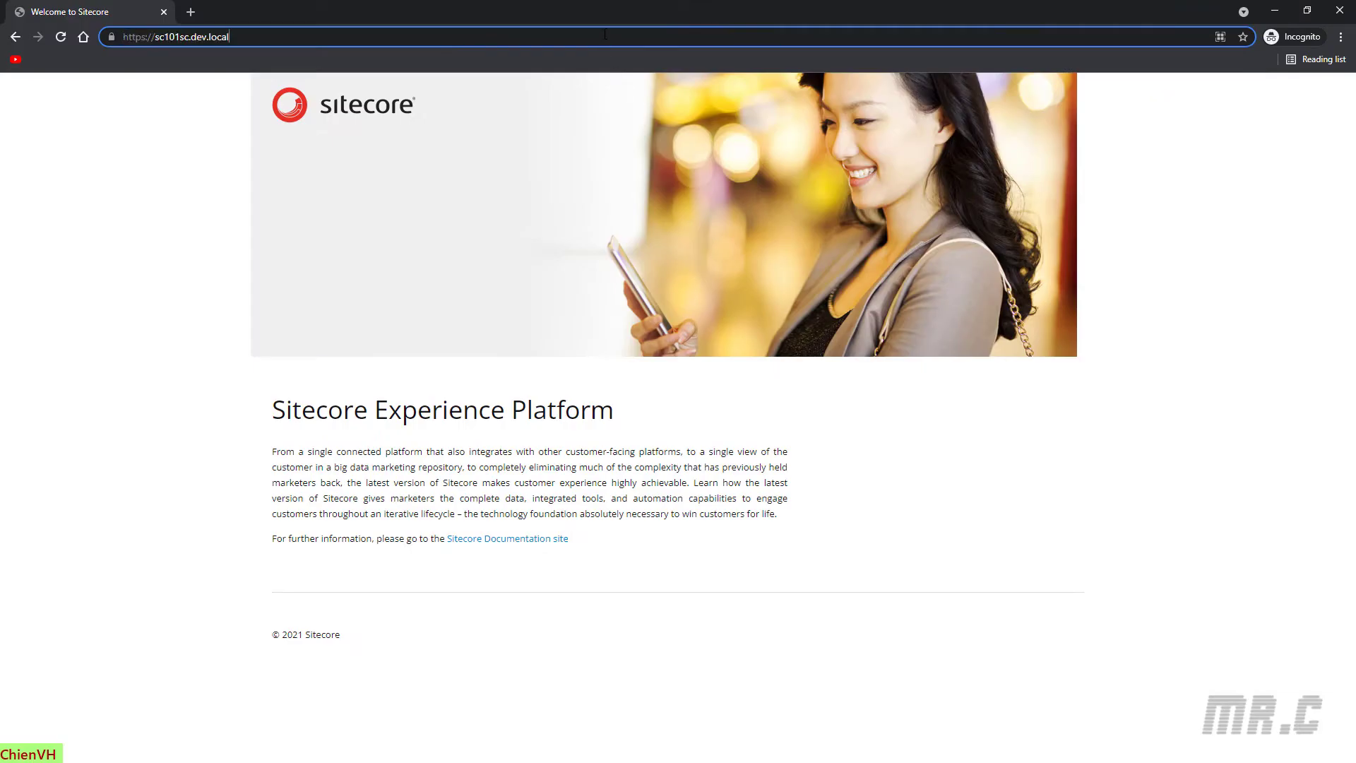
text(/sampe)
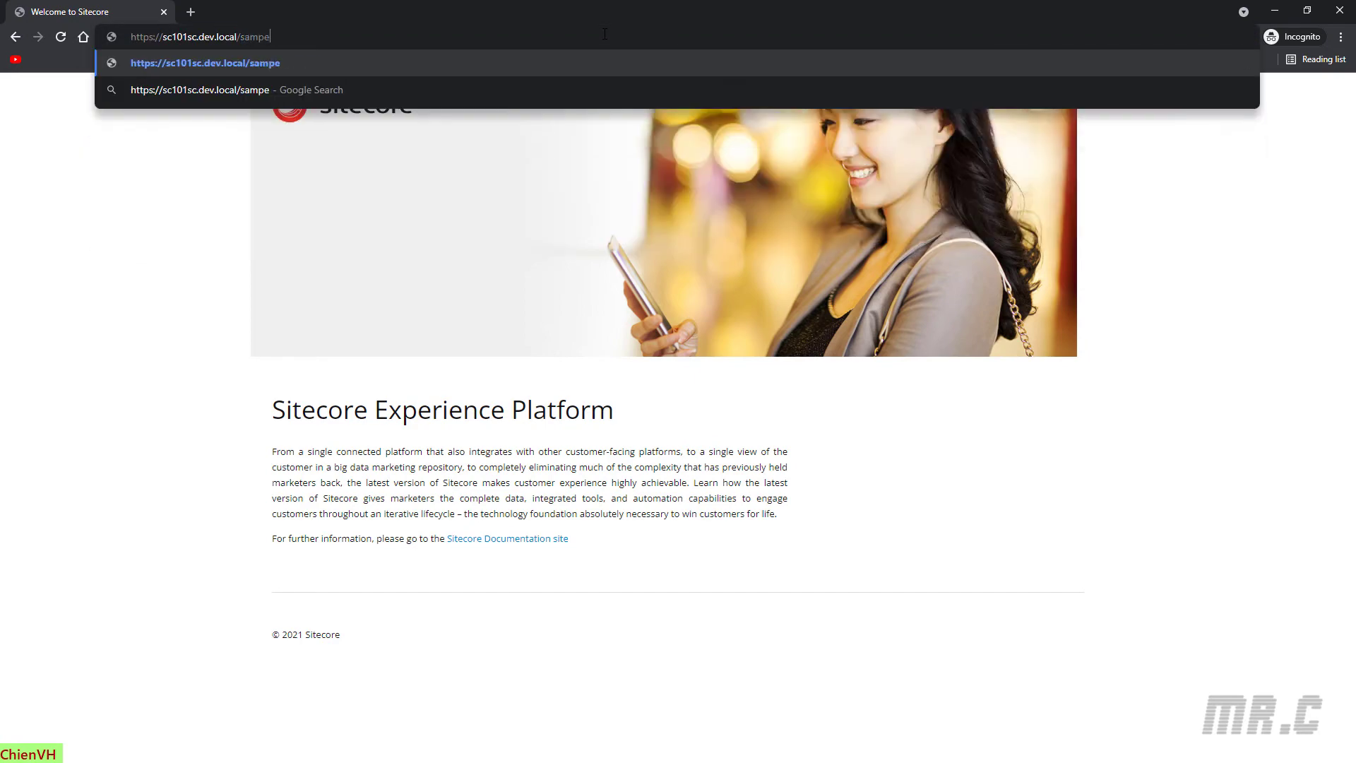
key(BackSpace)
text(le-item)
key(Return)
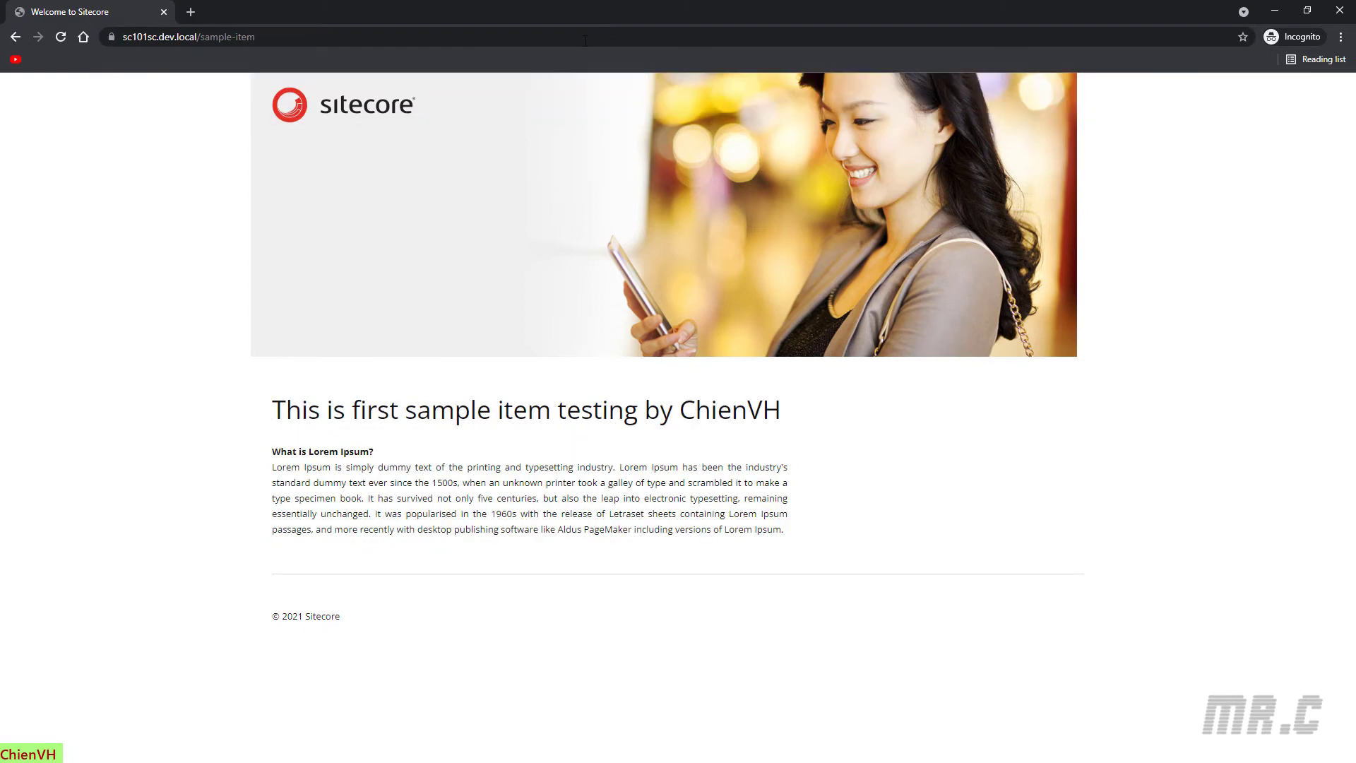
- Inspect the sample-item page address by selecting it in the address bar
drag(200, 37, 358, 37)
click(142, 287)
click(238, 38)
click(242, 420)
- Check the published 'What is Lorem Ipsum?' heading and paragraph by selecting the page text
drag(275, 474, 811, 539)
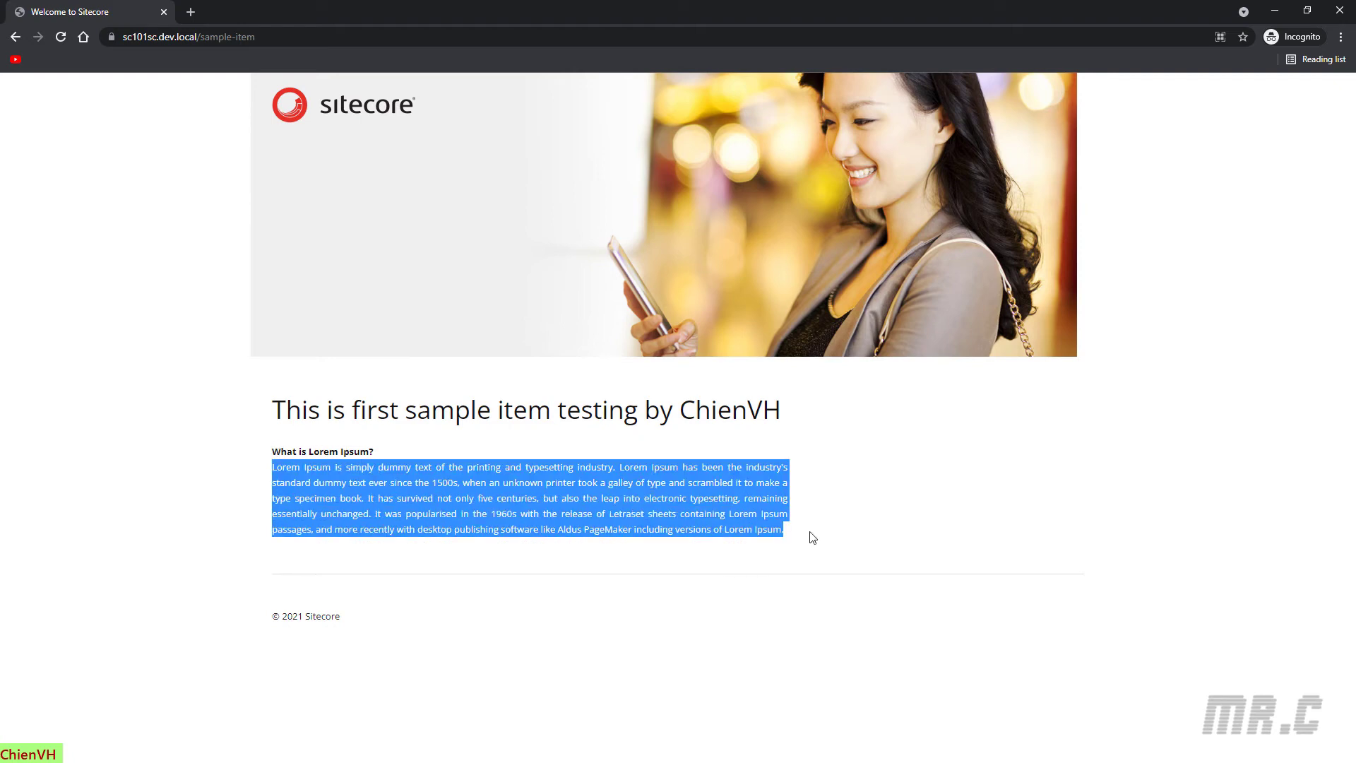
click(392, 481)
drag(275, 450, 807, 541)
click(541, 460)
drag(274, 411, 801, 533)
click(801, 533)
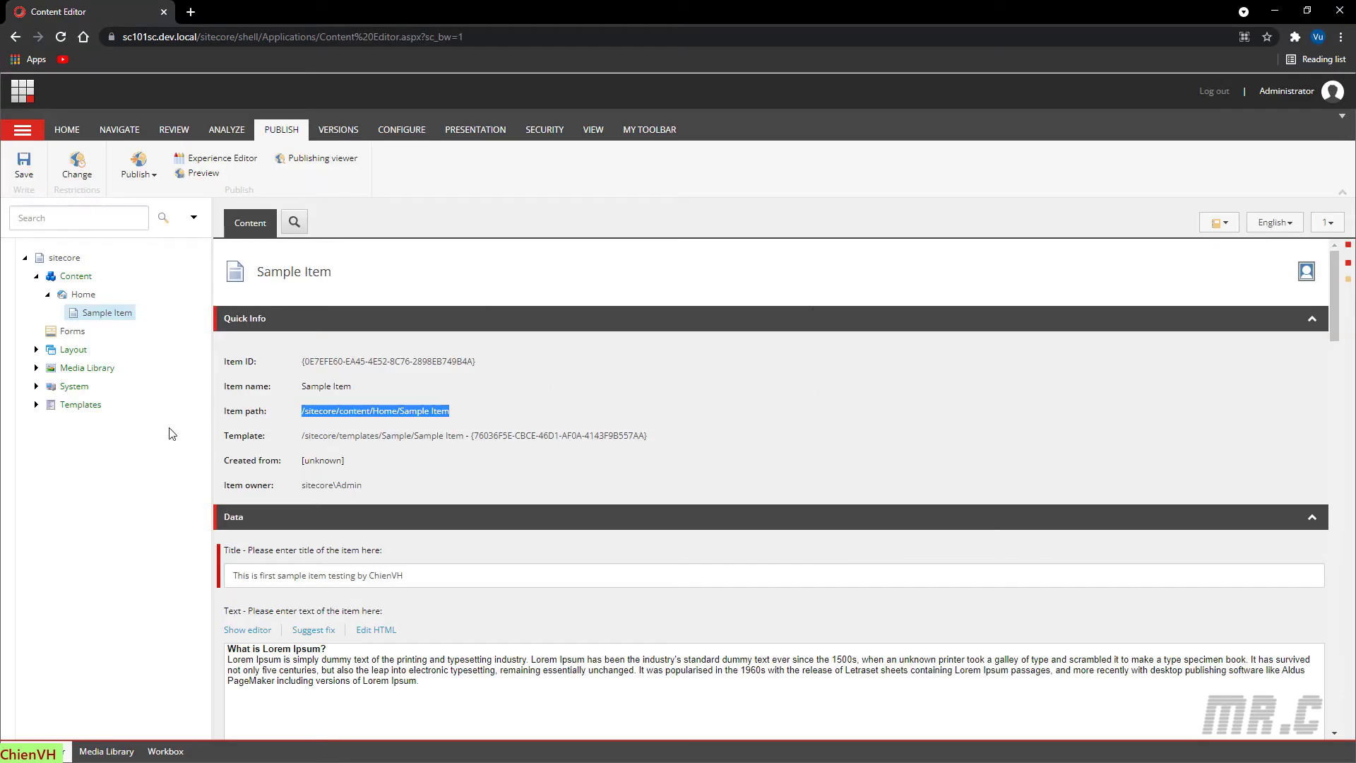
- Paste five extra copies of the Lorem Ipsum paragraph into the Text field and accept
scroll(296, 551, down, 2)
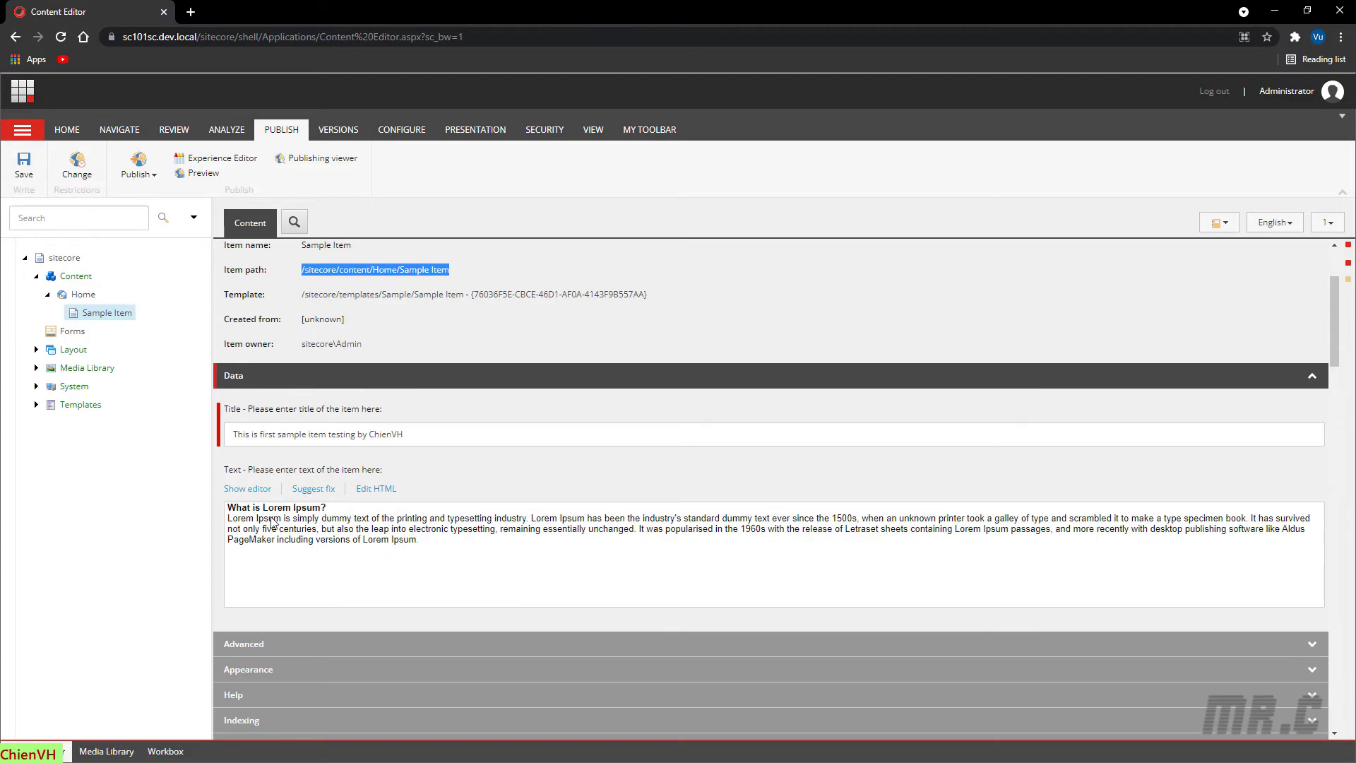
click(260, 489)
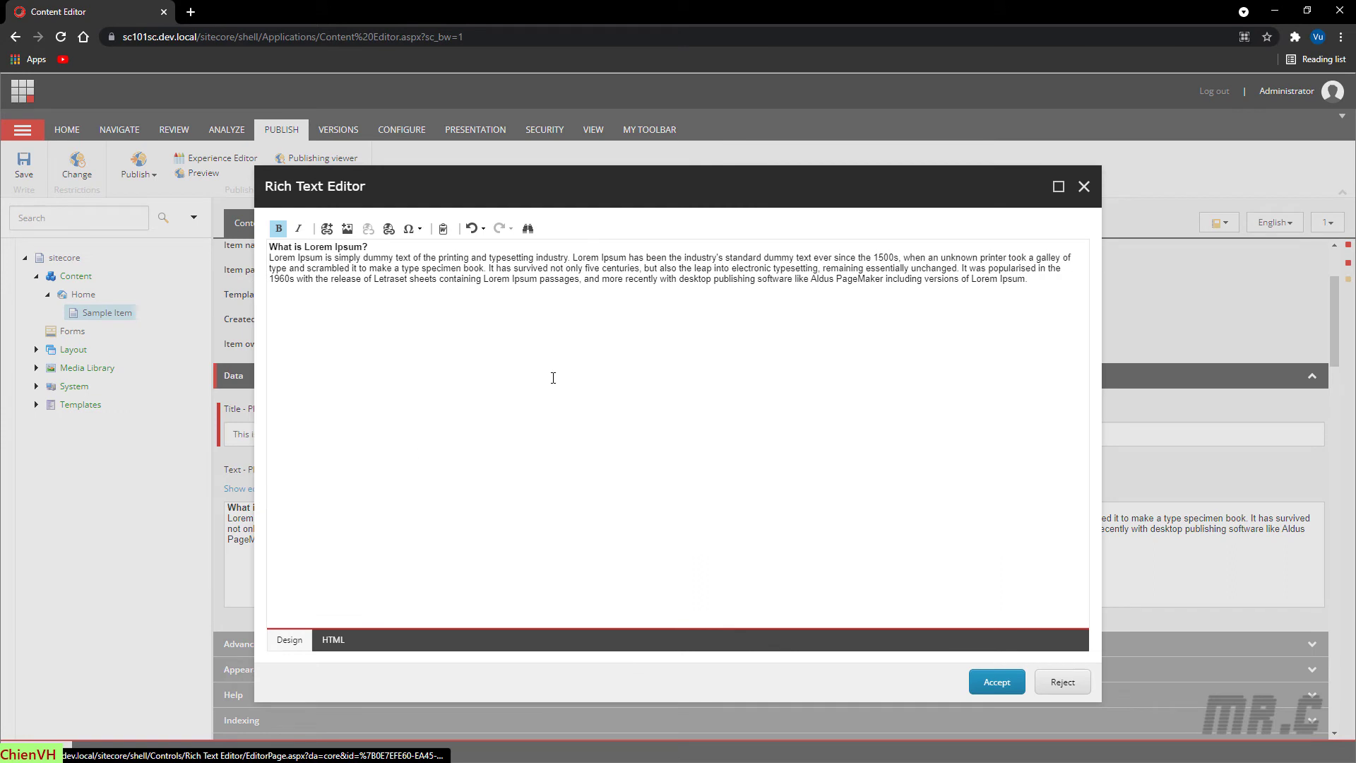
drag(1061, 283, 269, 256)
key(ctrl+c)
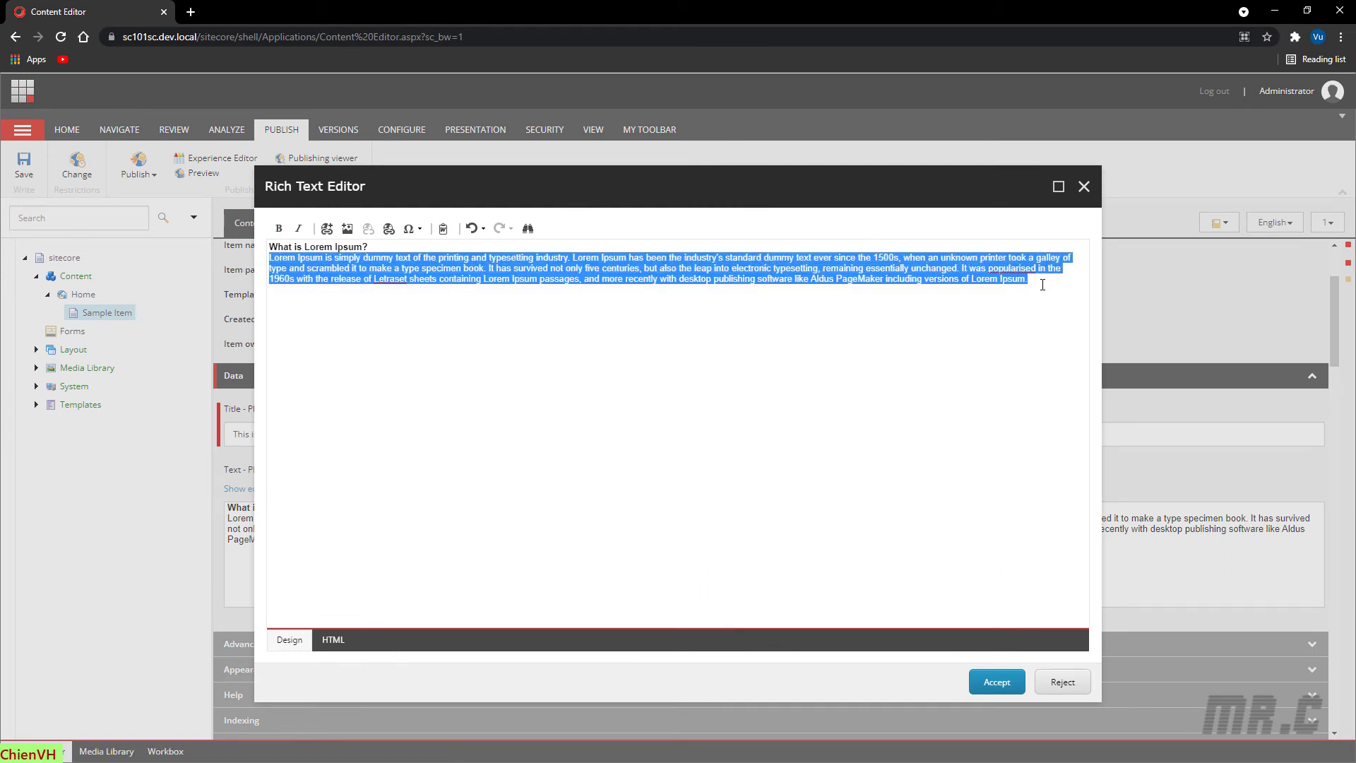
click(1042, 285)
key(ctrl+v)
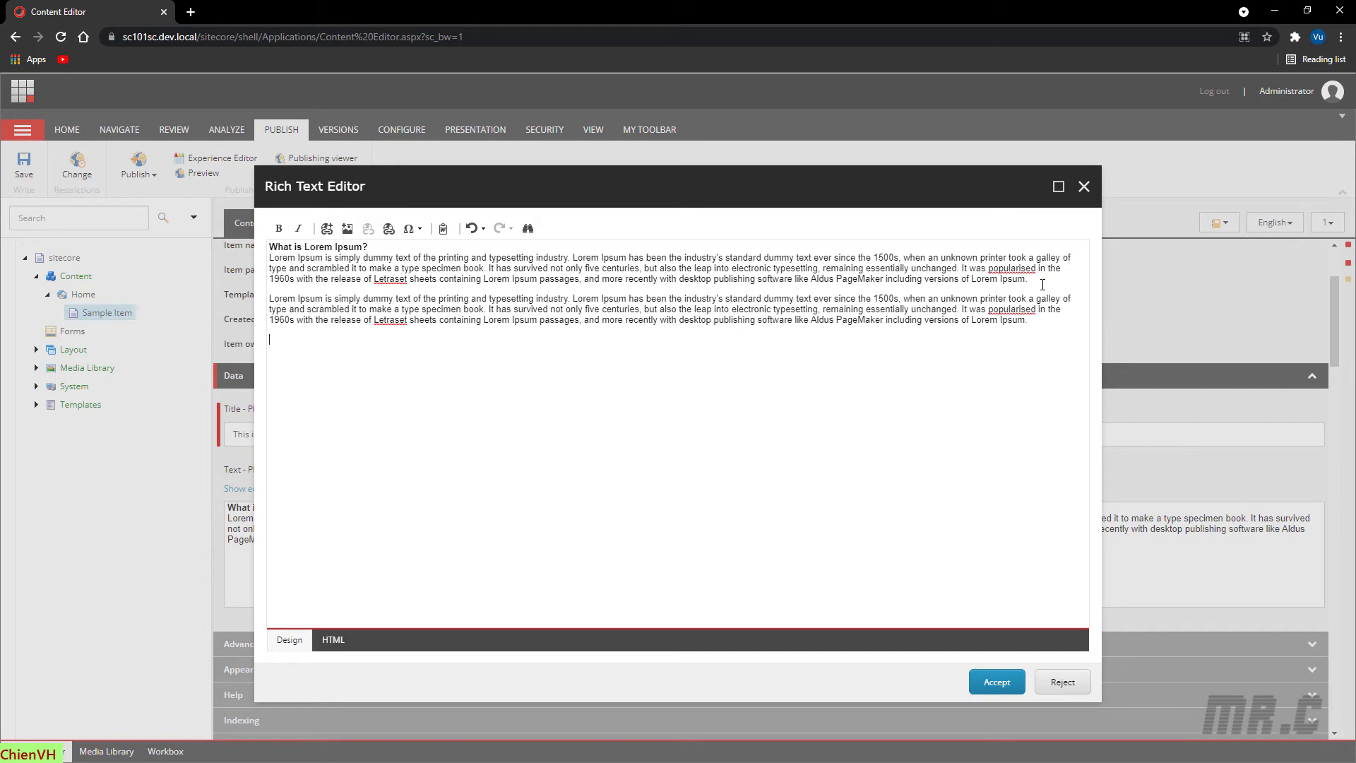
key(ctrl+v)
key(ctrl+v)
key(ctrl+v)
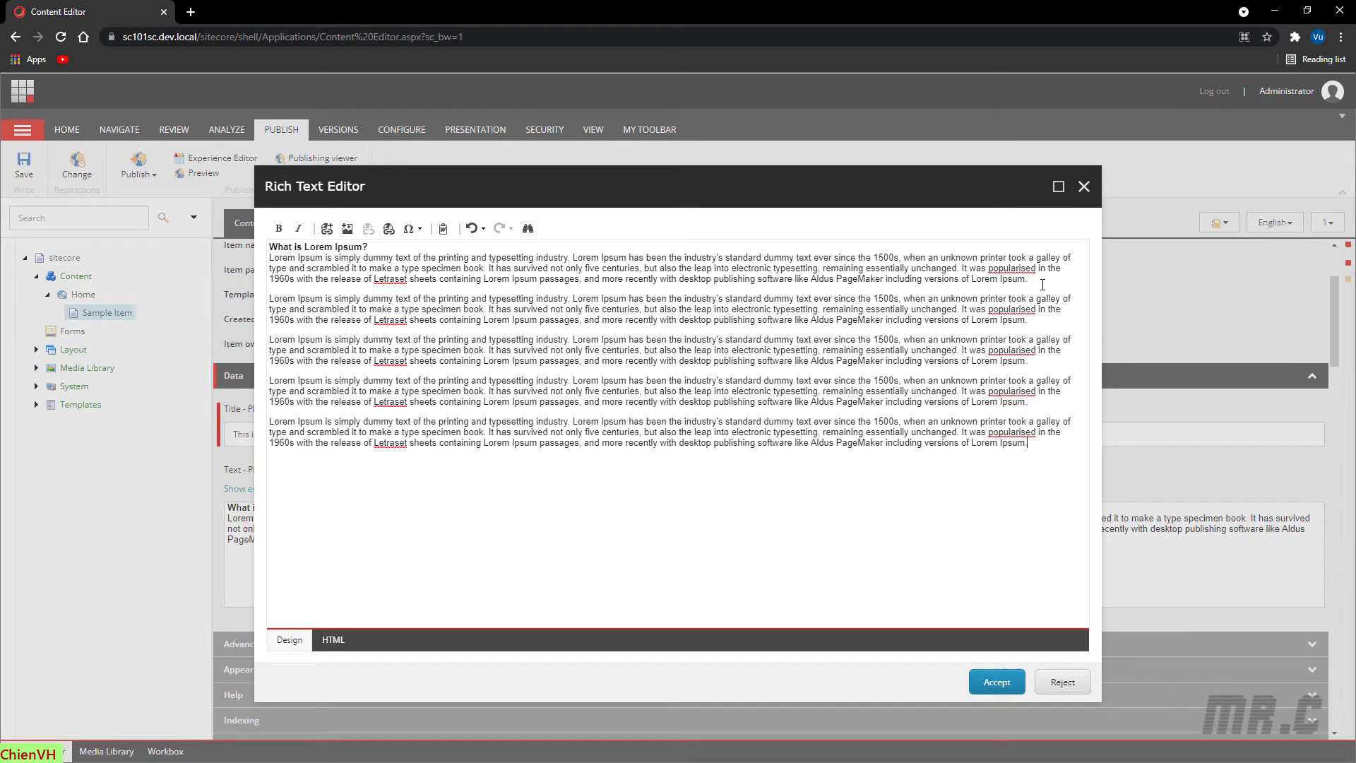
key(ctrl+v)
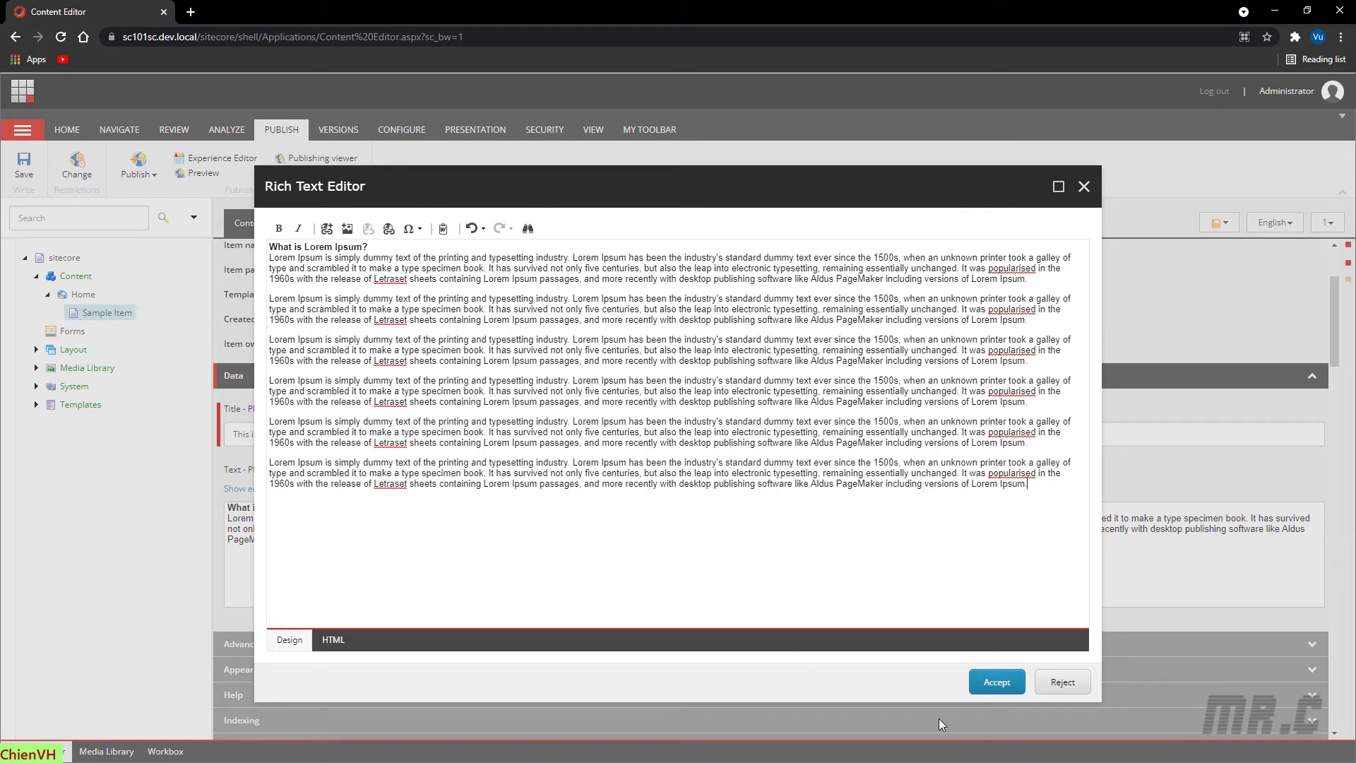
click(997, 681)
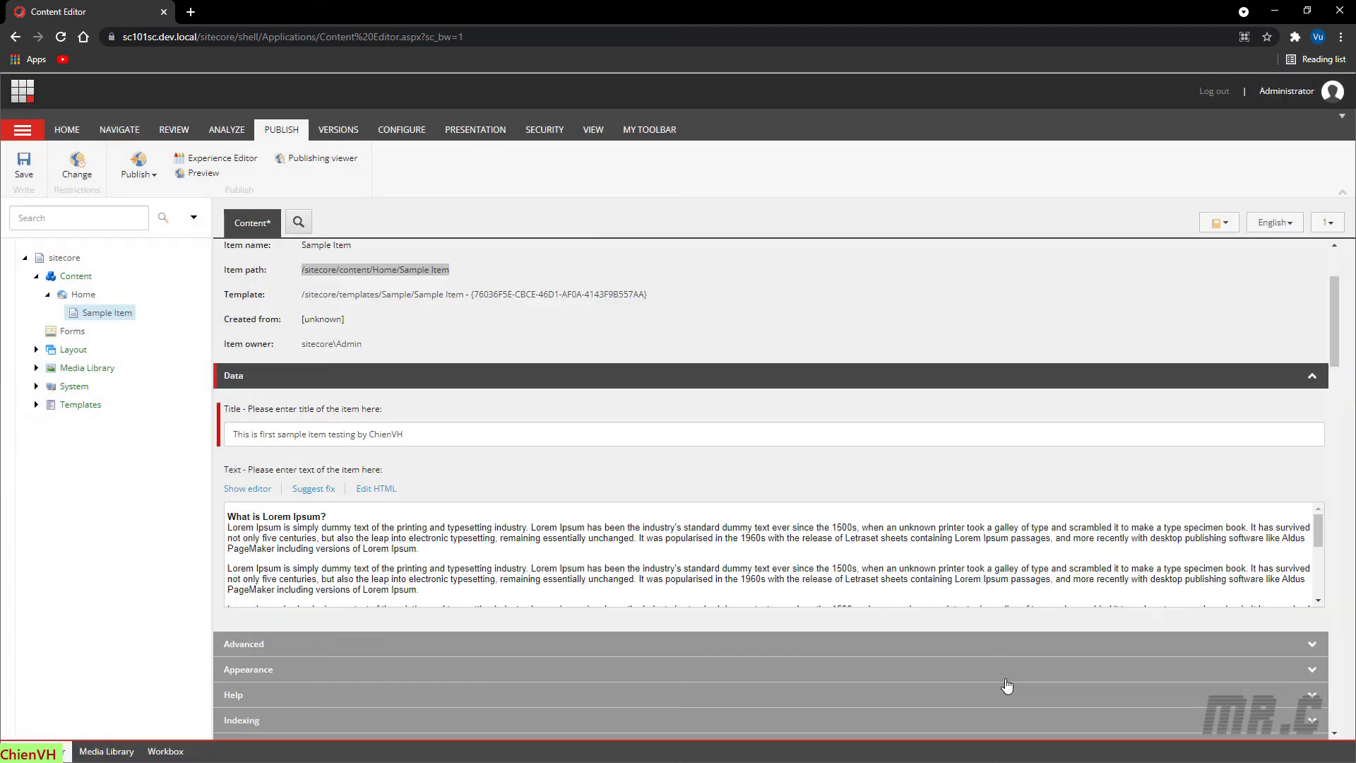
- Save Sample Item with its six Lorem Ipsum paragraphs and publish just this item to web
click(25, 166)
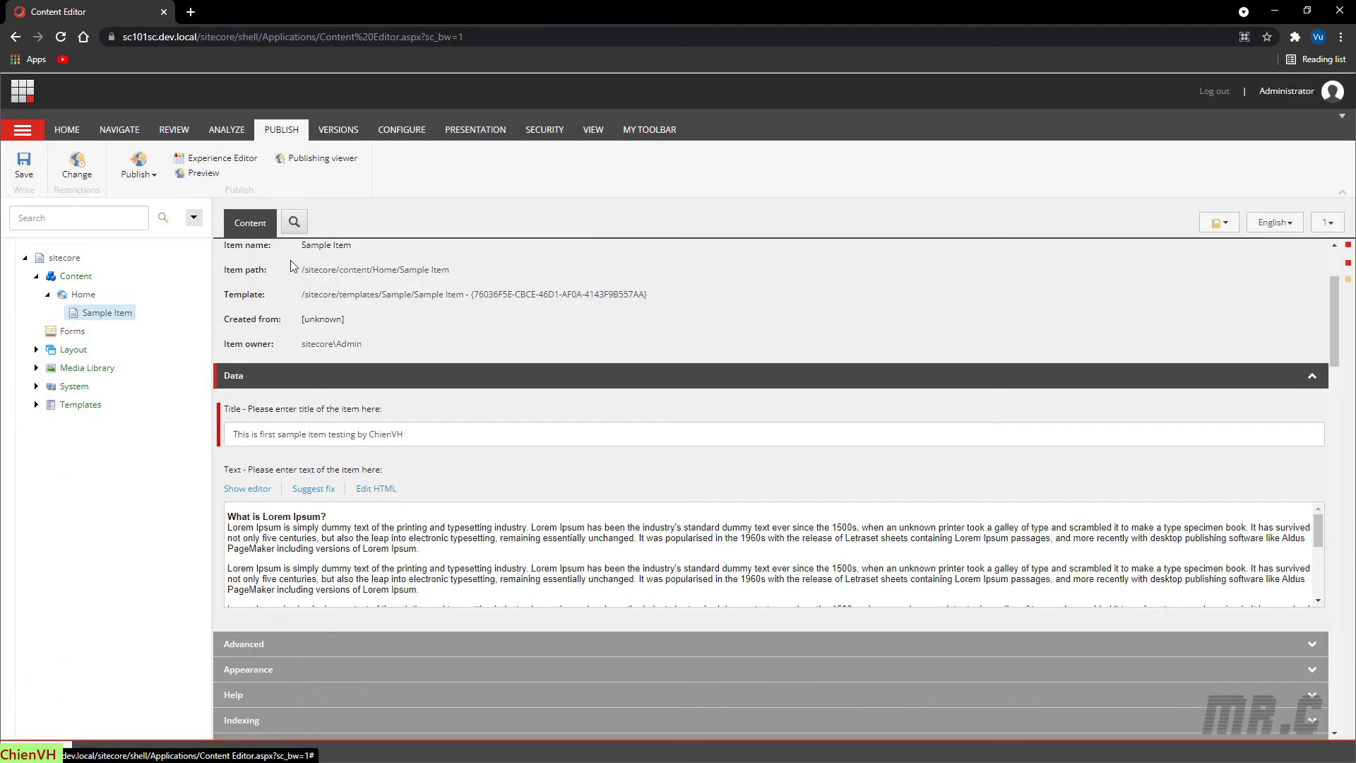
scroll(903, 577, down, 4)
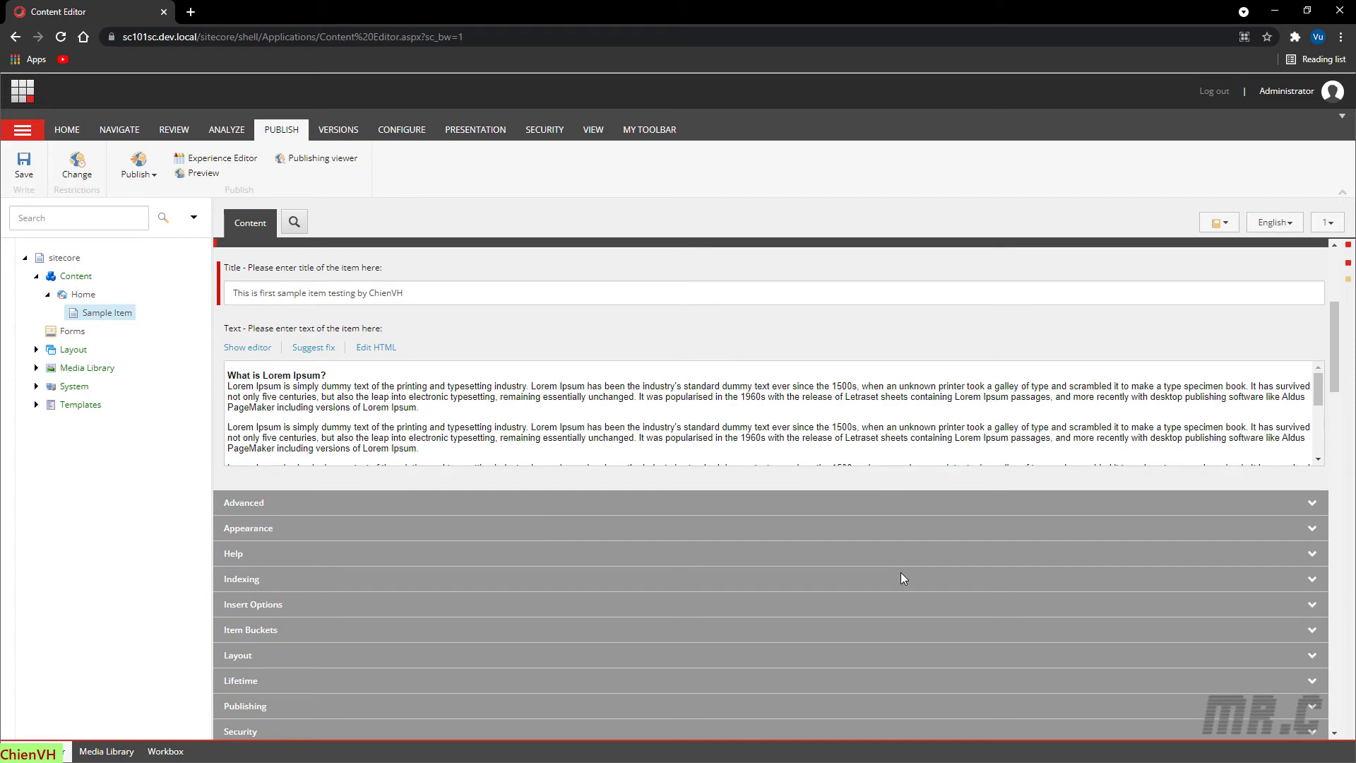
click(138, 170)
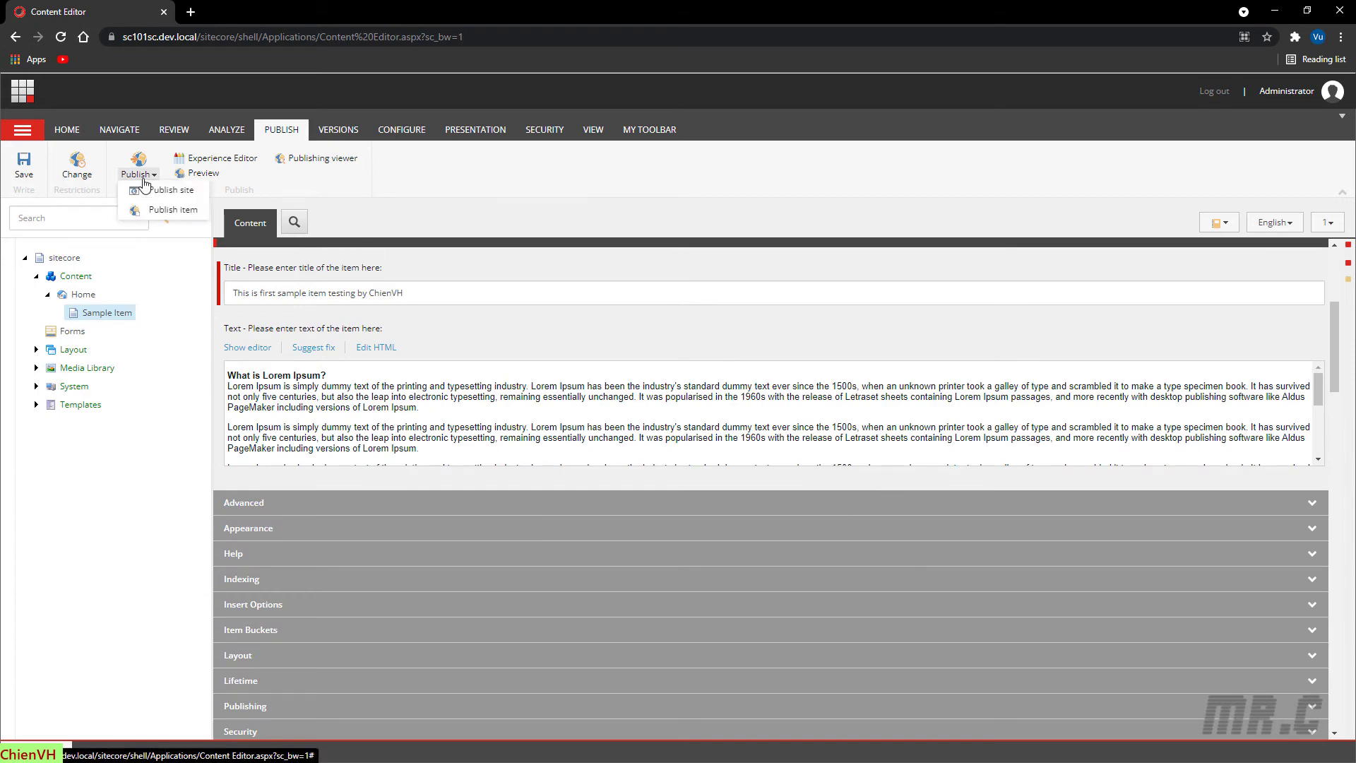
click(159, 211)
click(752, 614)
click(755, 486)
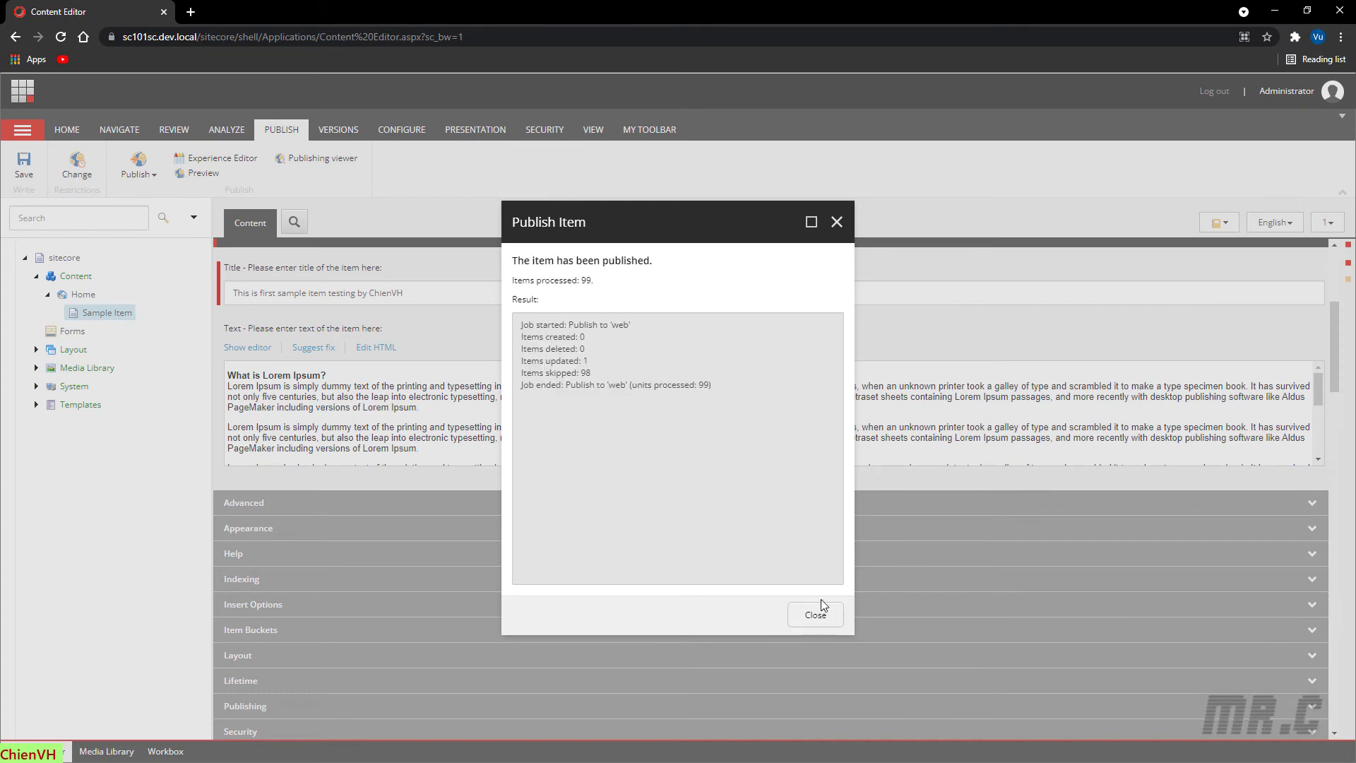
click(837, 222)
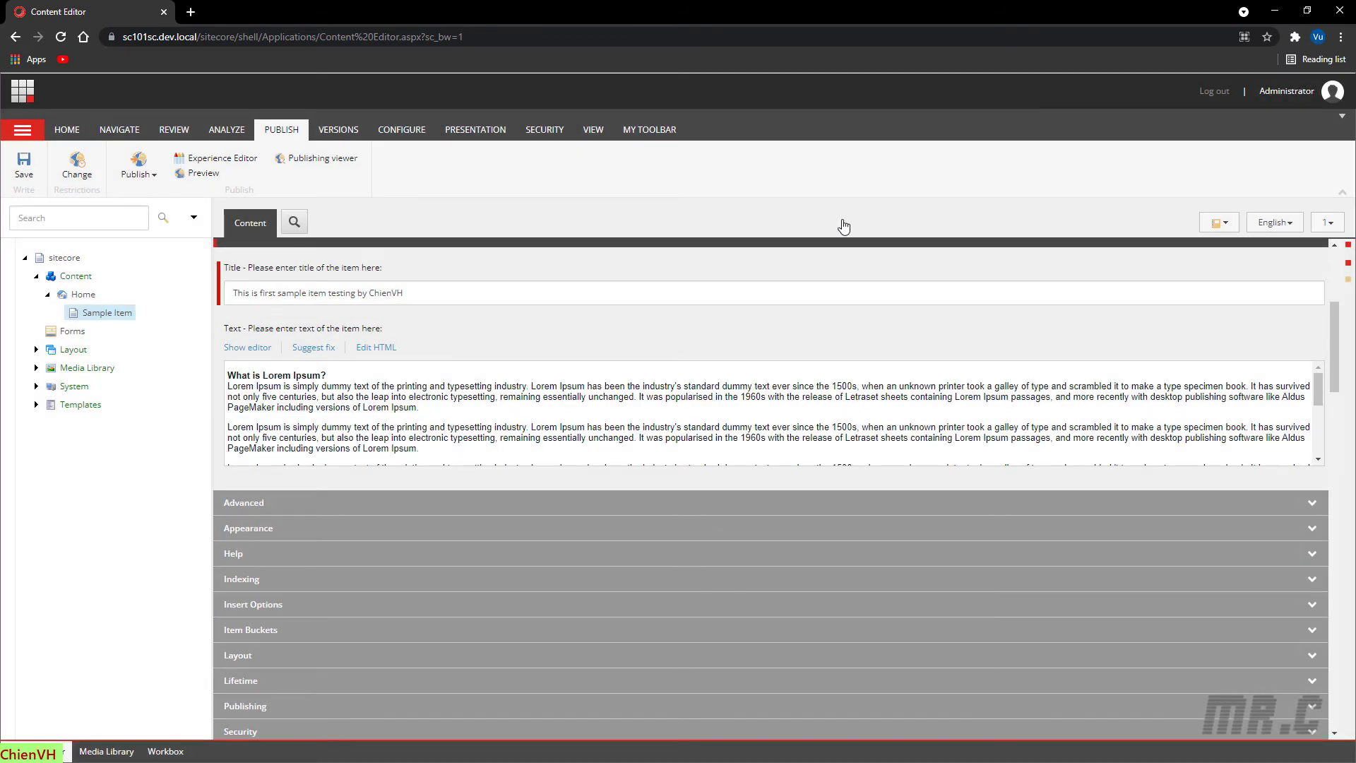
key(alt+Tab)
- Reload the live sample-item page and check its heading and six Lorem Ipsum paragraphs
click(62, 39)
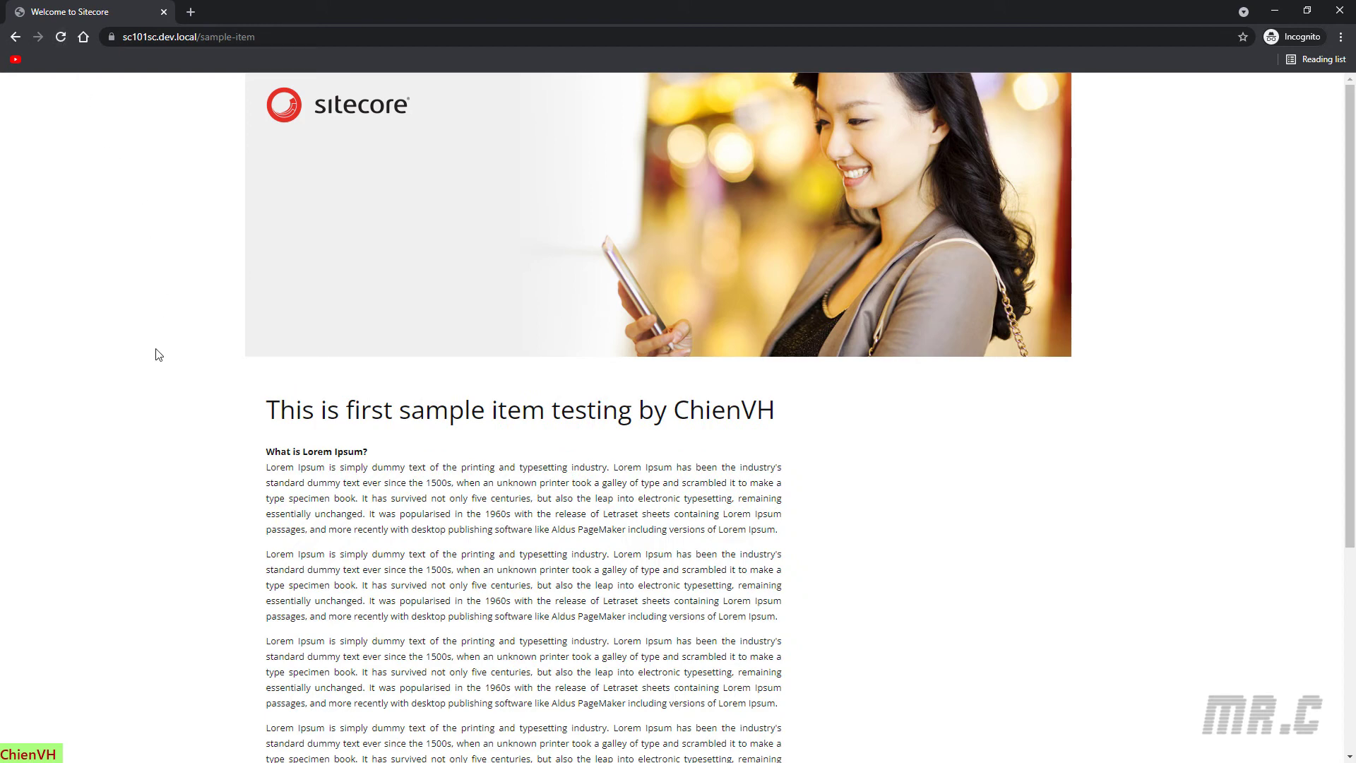
scroll(158, 355, down, 3)
scroll(159, 354, down, 2)
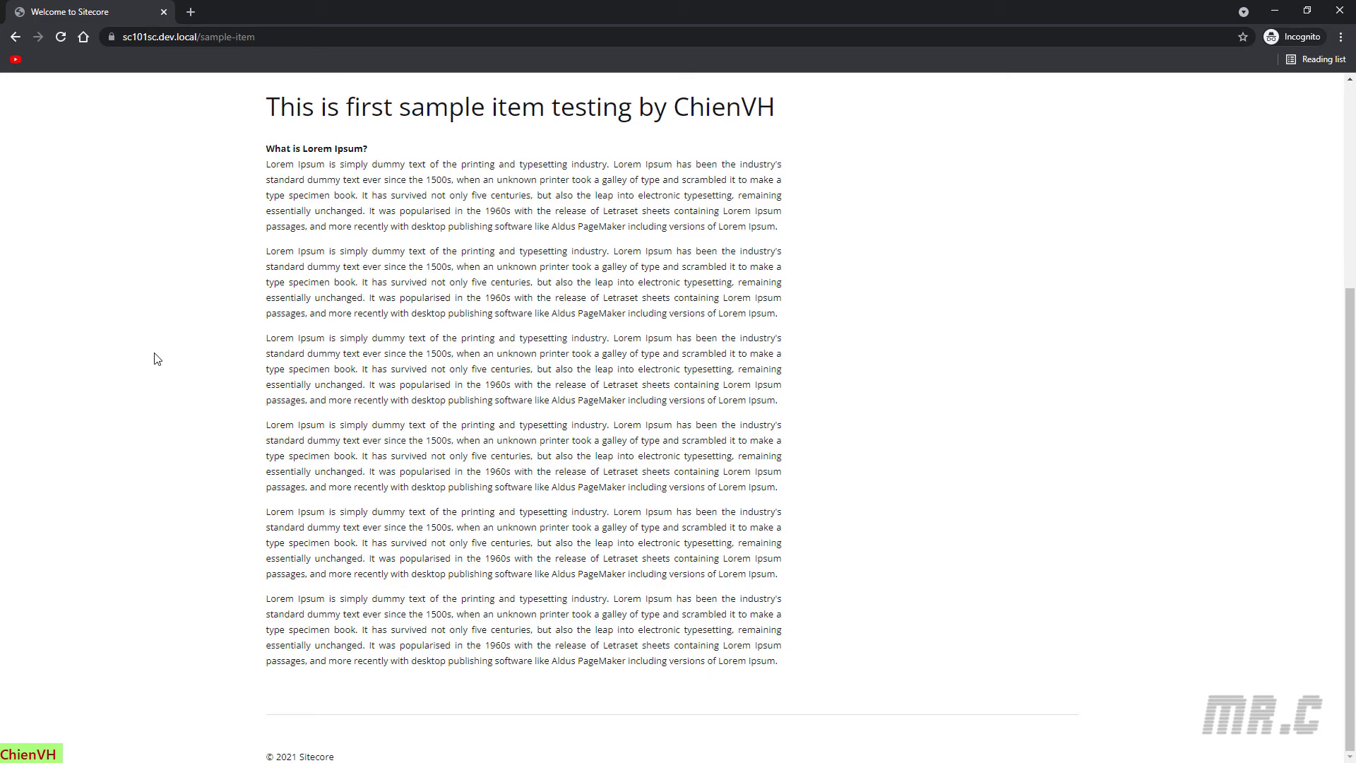
drag(275, 148, 889, 631)
click(890, 630)
scroll(793, 569, up, 5)
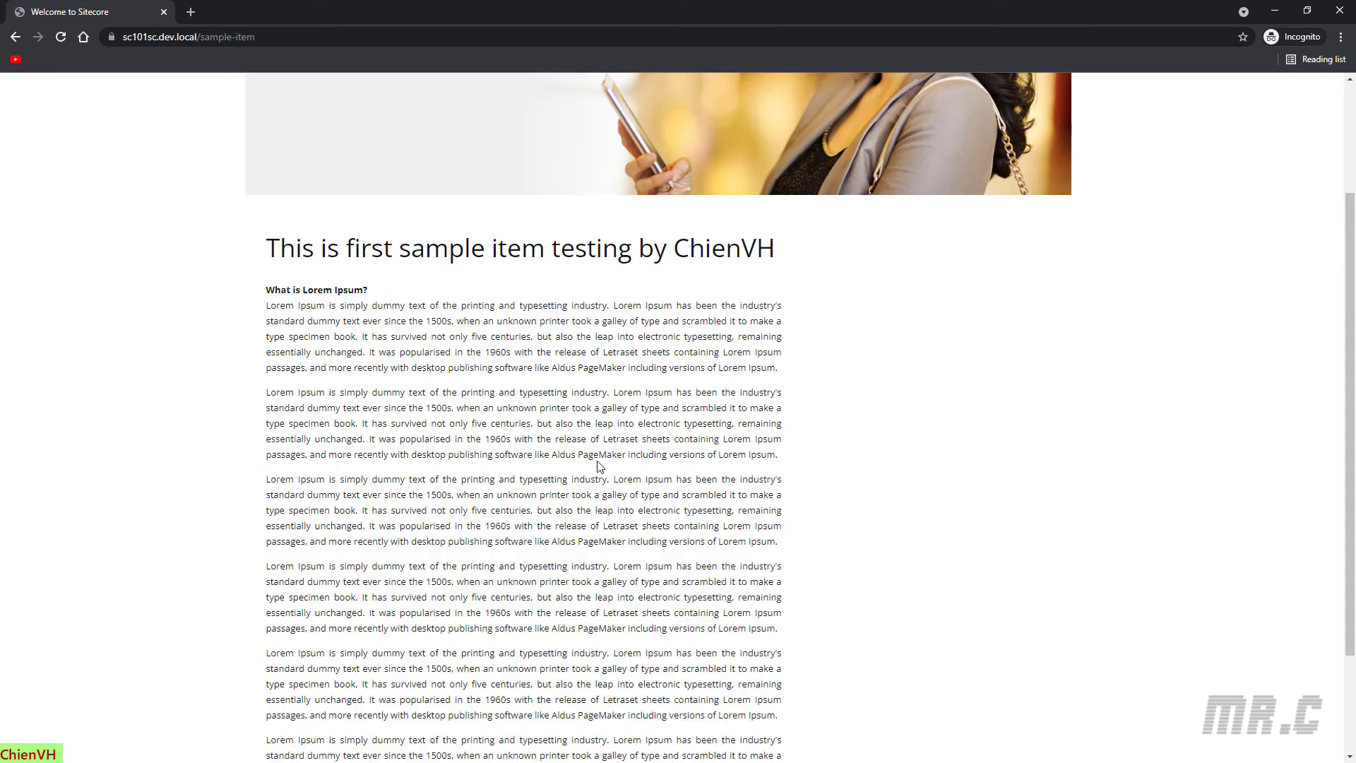
triple_click(610, 407)
click(946, 425)
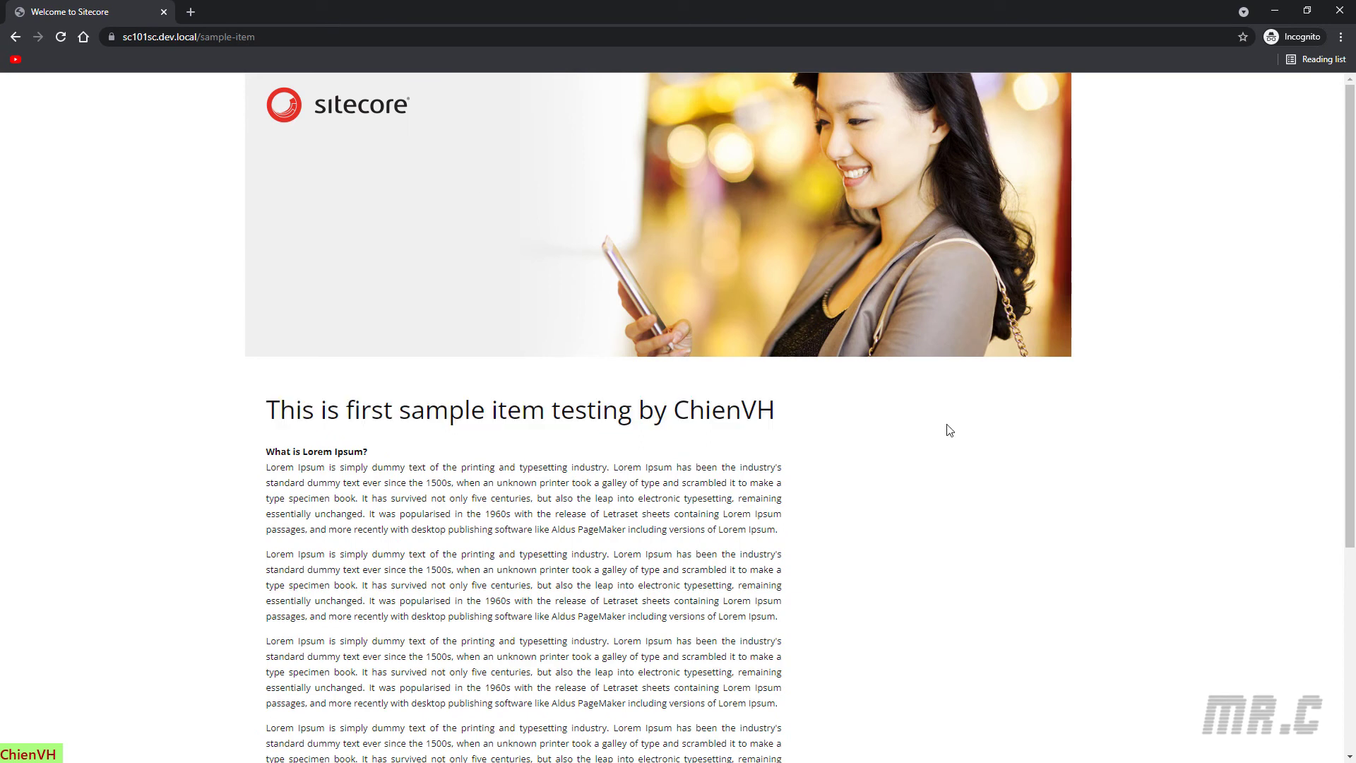
click(1280, 9)
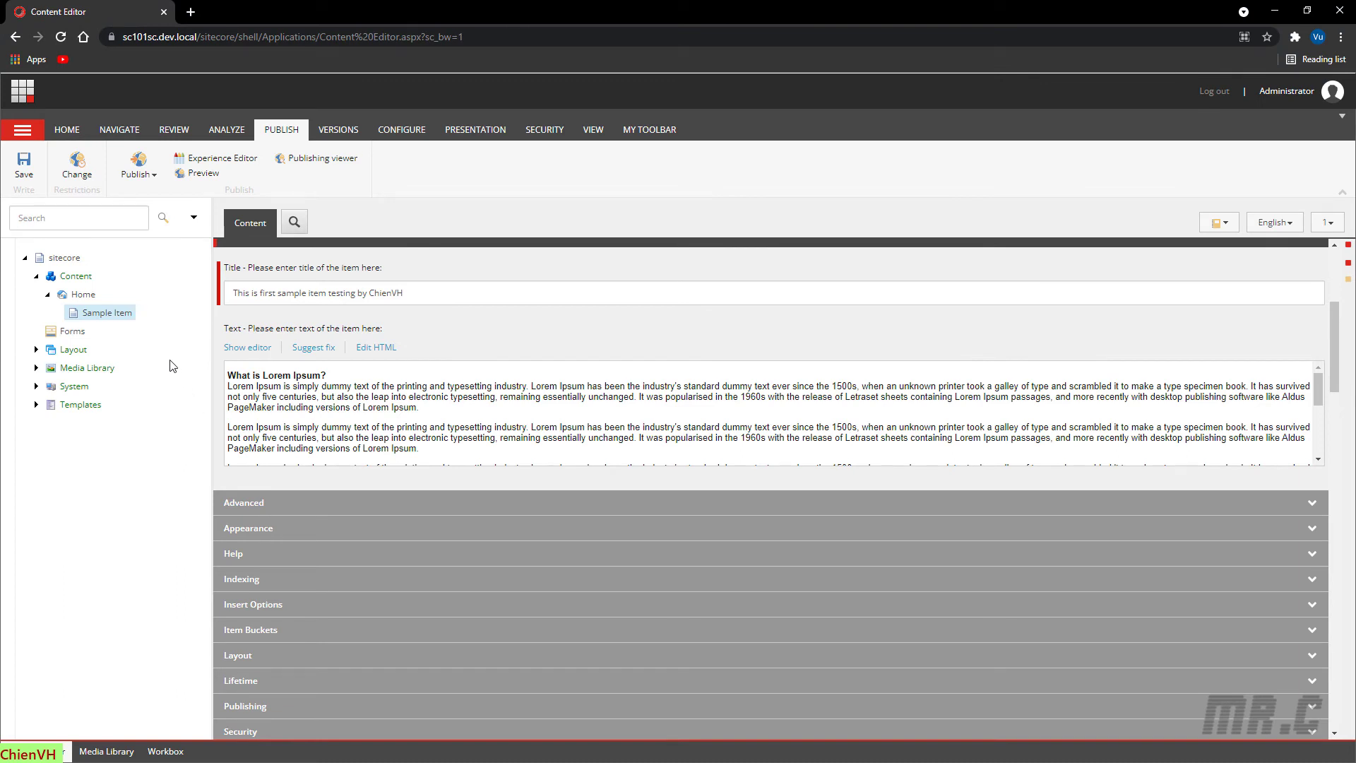
- Duplicate Sample Item into a new item, which ends up named 'Second Items'
right_click(115, 319)
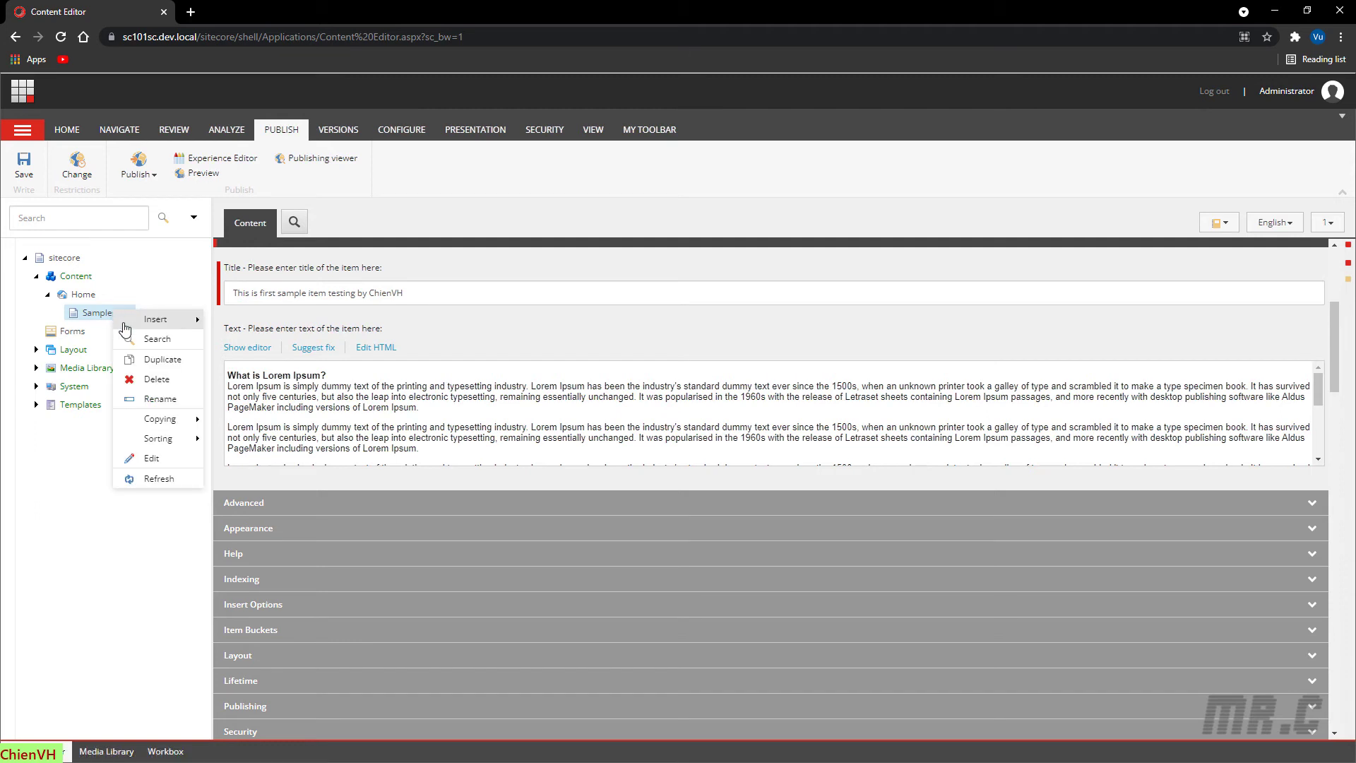
click(168, 360)
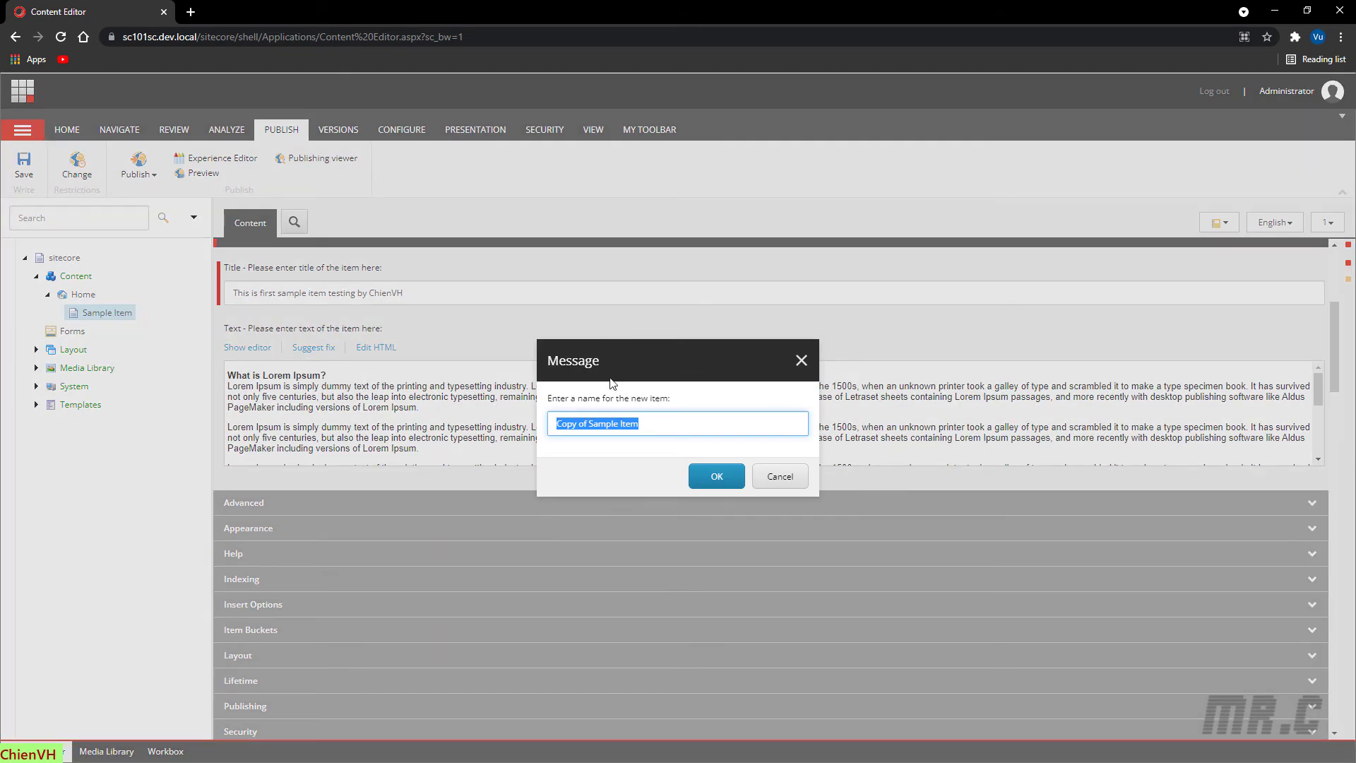
click(590, 426)
key(ctrl+a)
text(S)
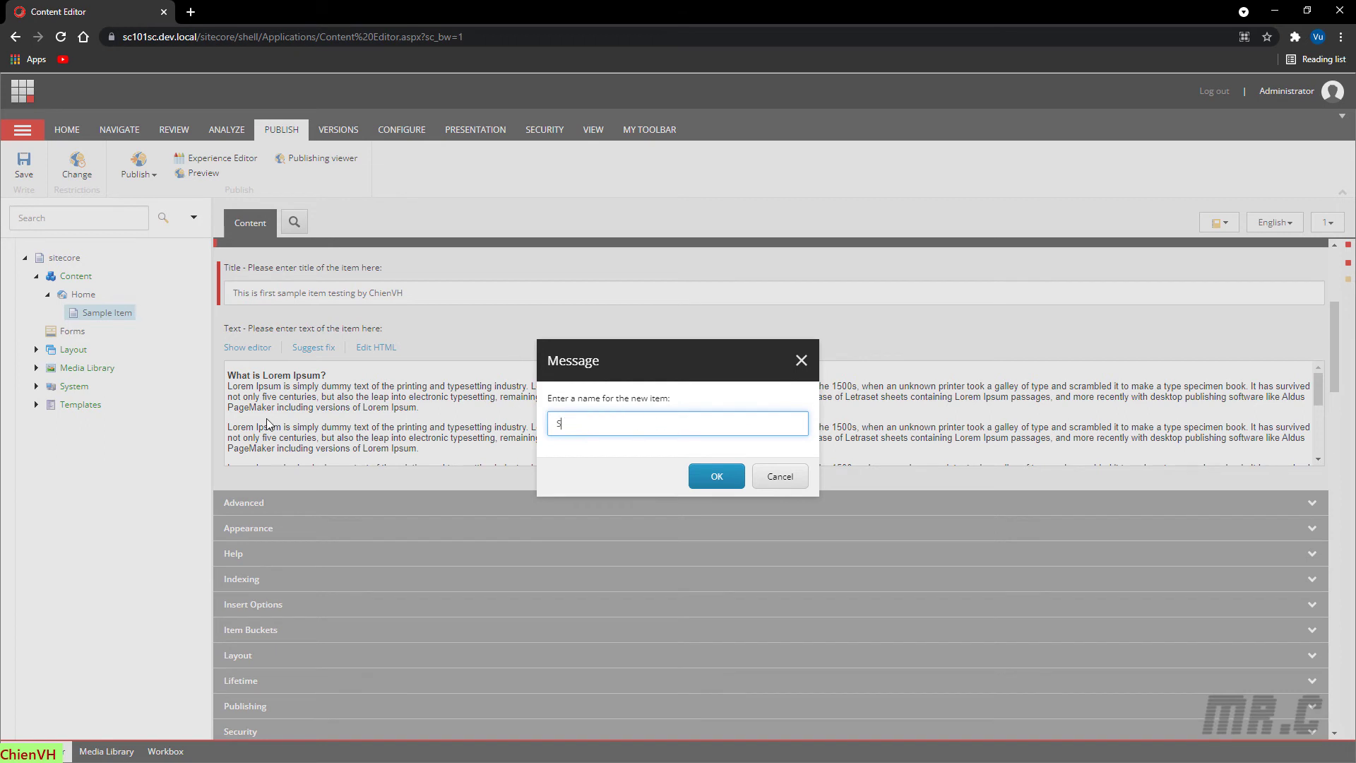
text(econd Pa)
key(BackSpace)
key(BackSpace)
text(Item)
key(Return)
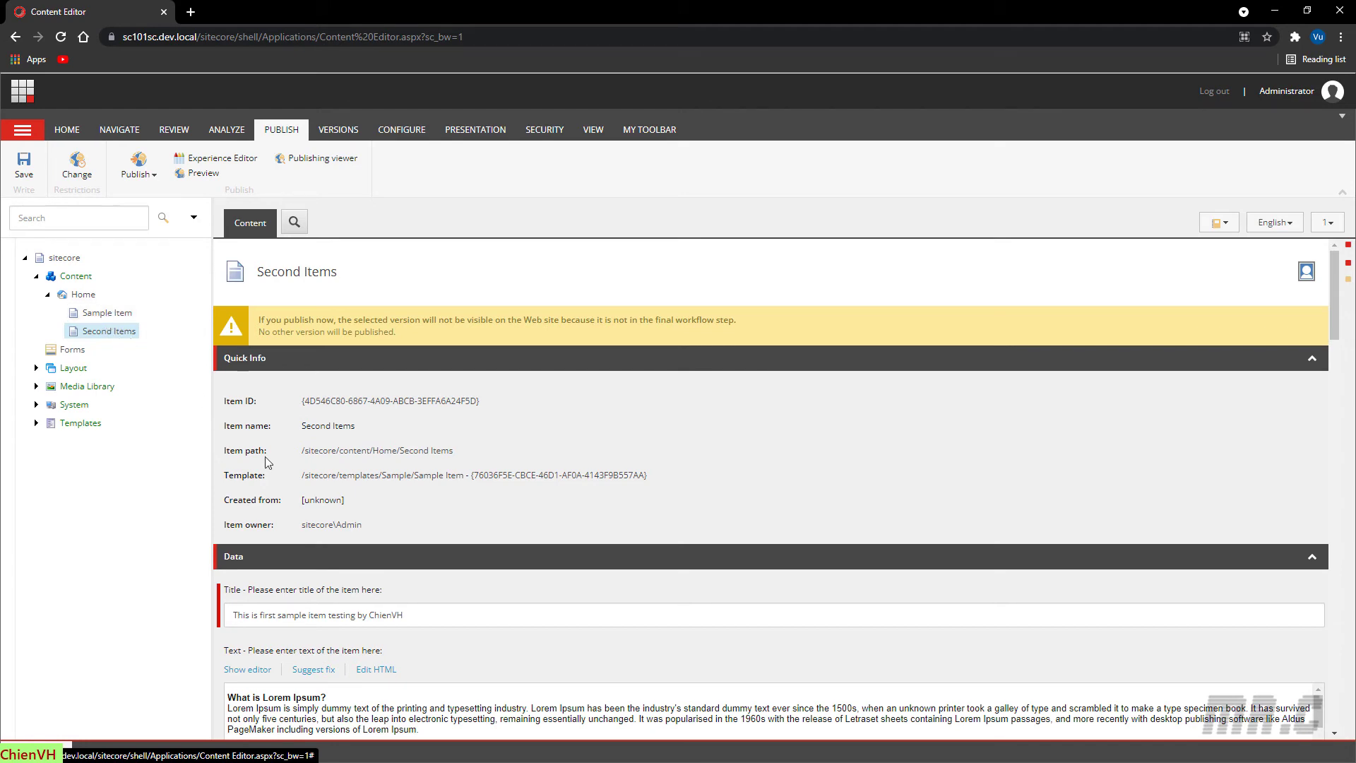
scroll(370, 534, down, 3)
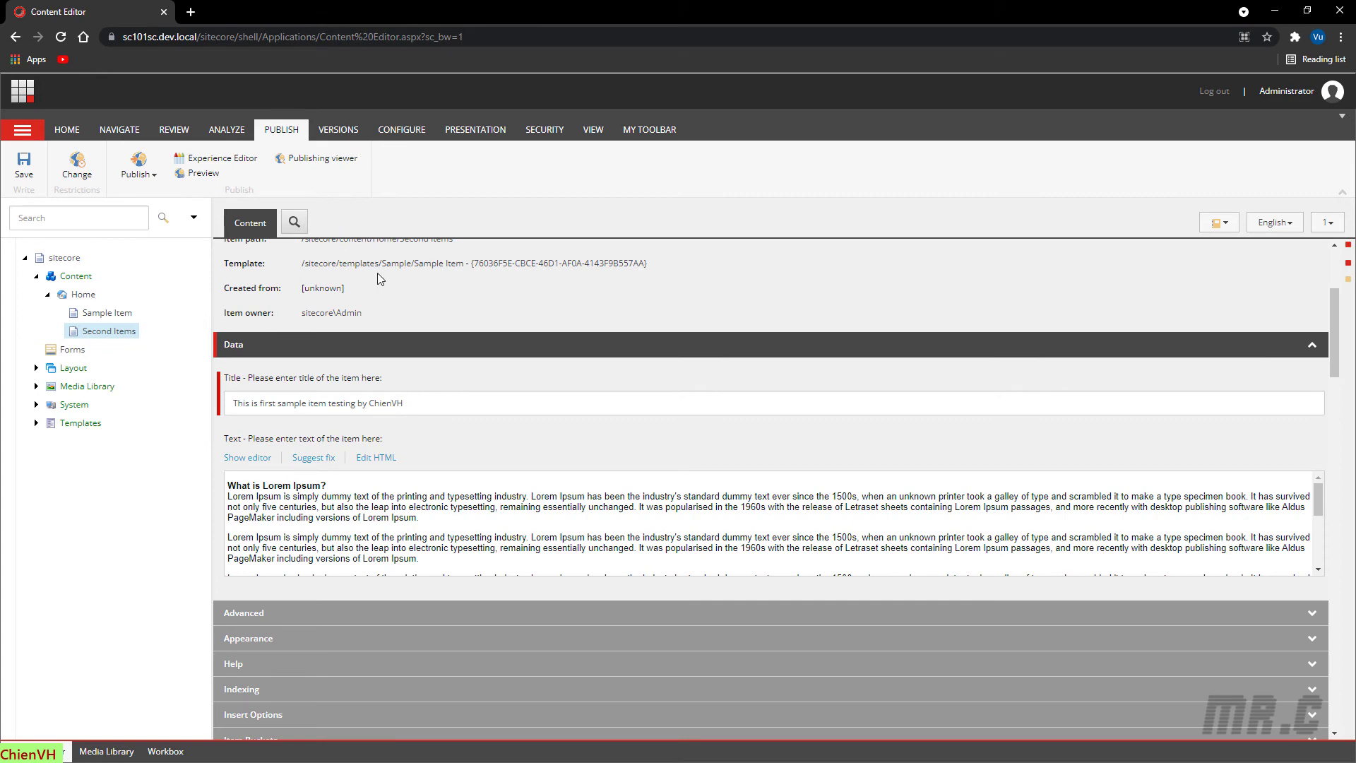
scroll(380, 280, up, 3)
- Rename the duplicate from 'Second Items' to 'Second Item'
right_click(120, 338)
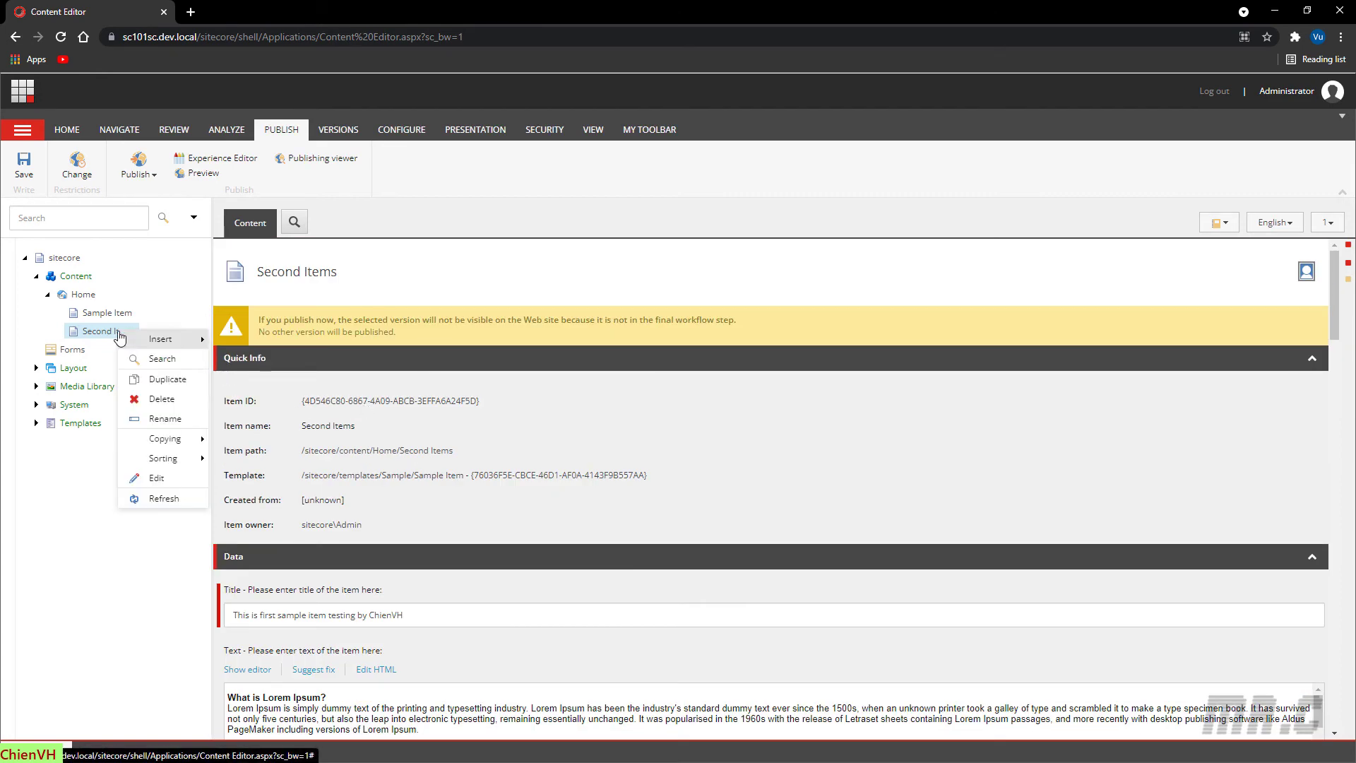
click(164, 418)
click(647, 424)
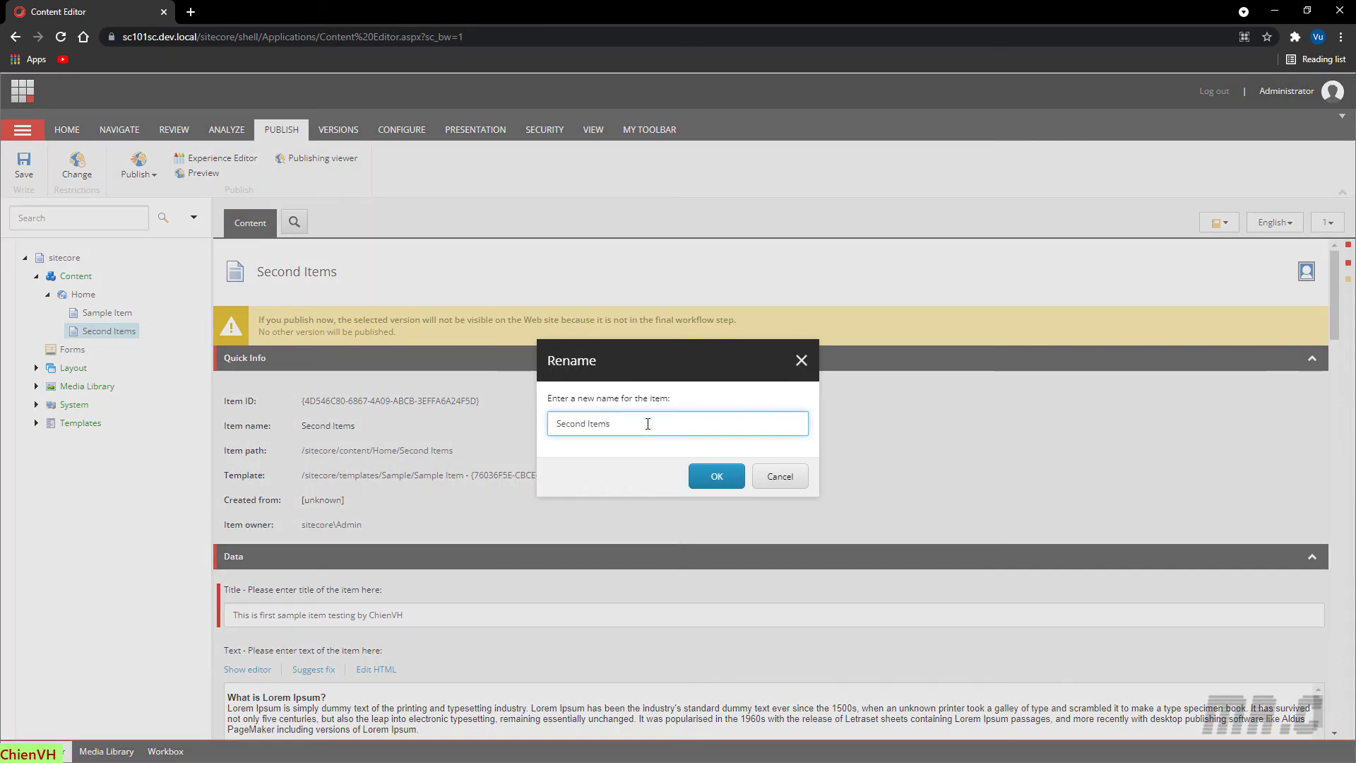
click(716, 476)
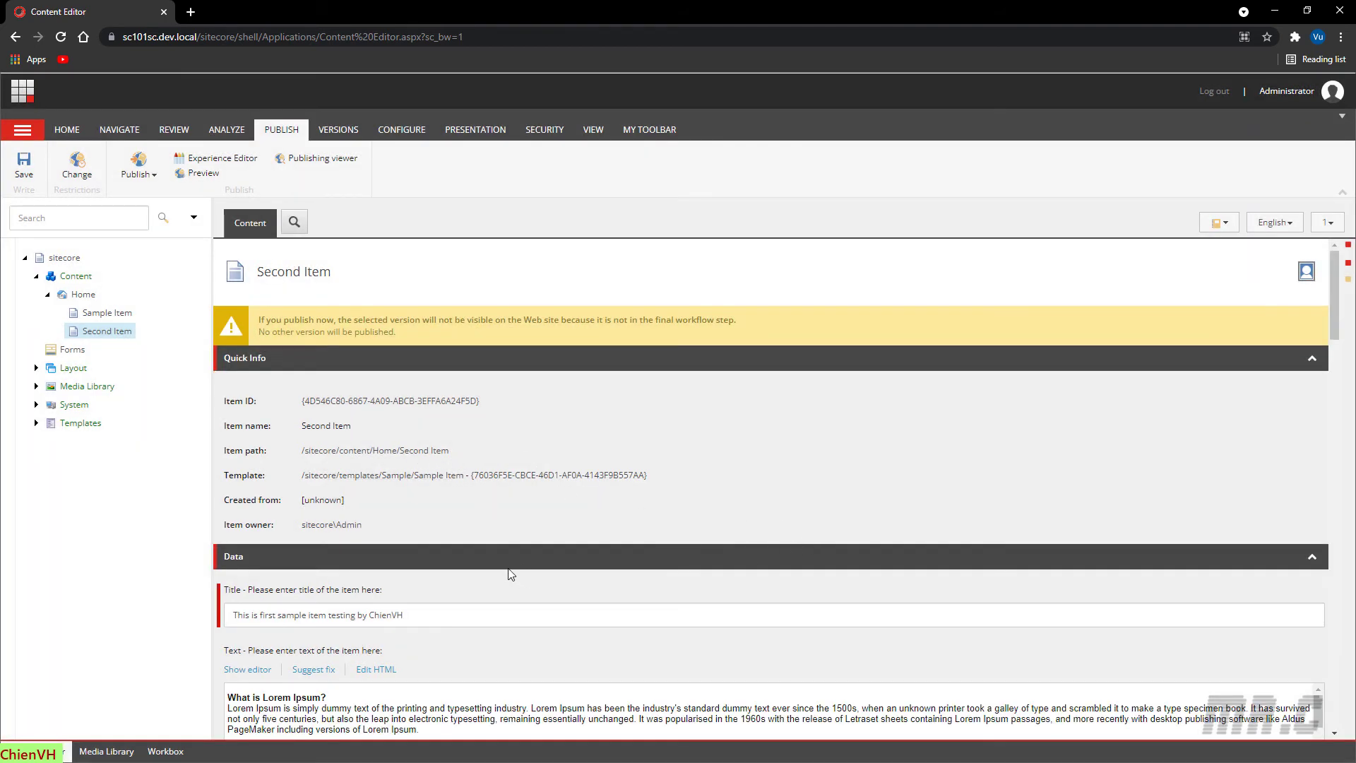
scroll(328, 503, down, 2)
triple_click(459, 472)
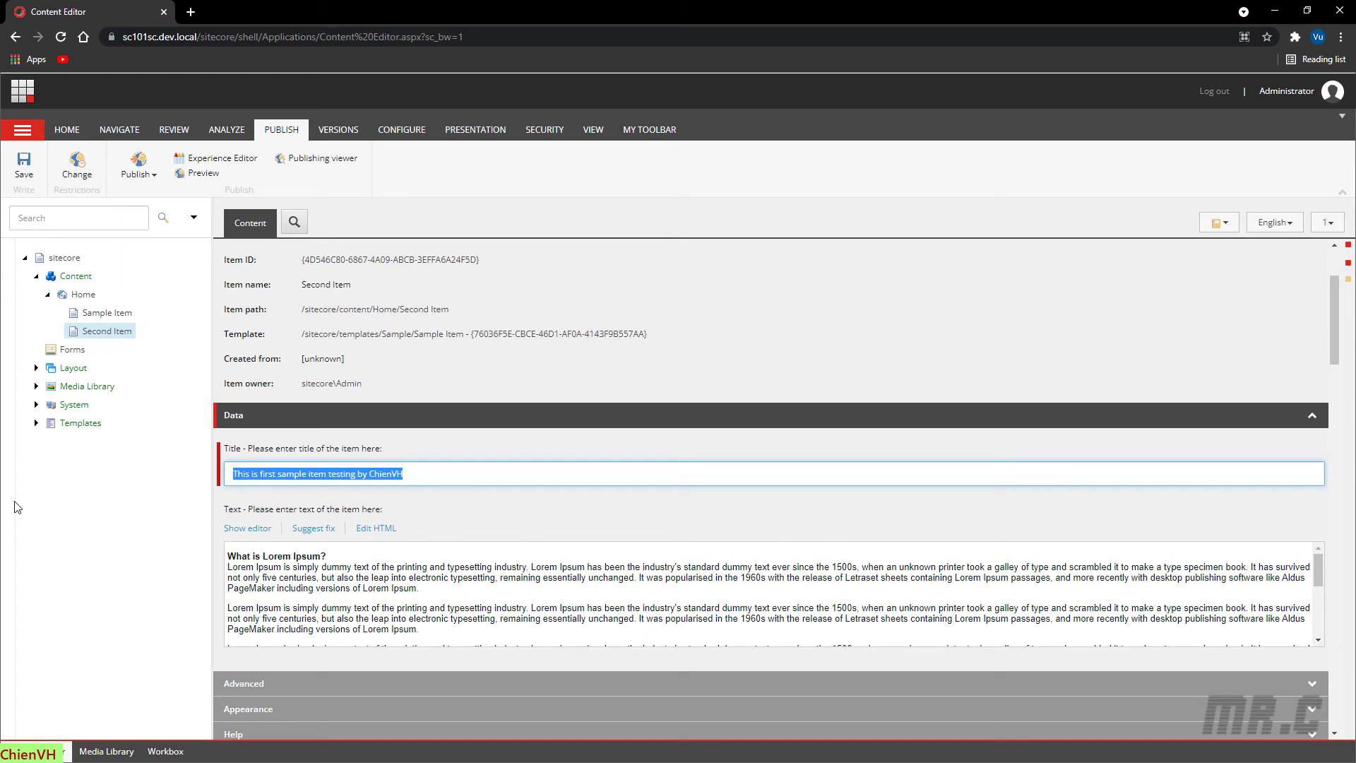
- Copy the heading 'What is Lorem Ipsum?' from the body text into Second Item's Title and save
click(304, 551)
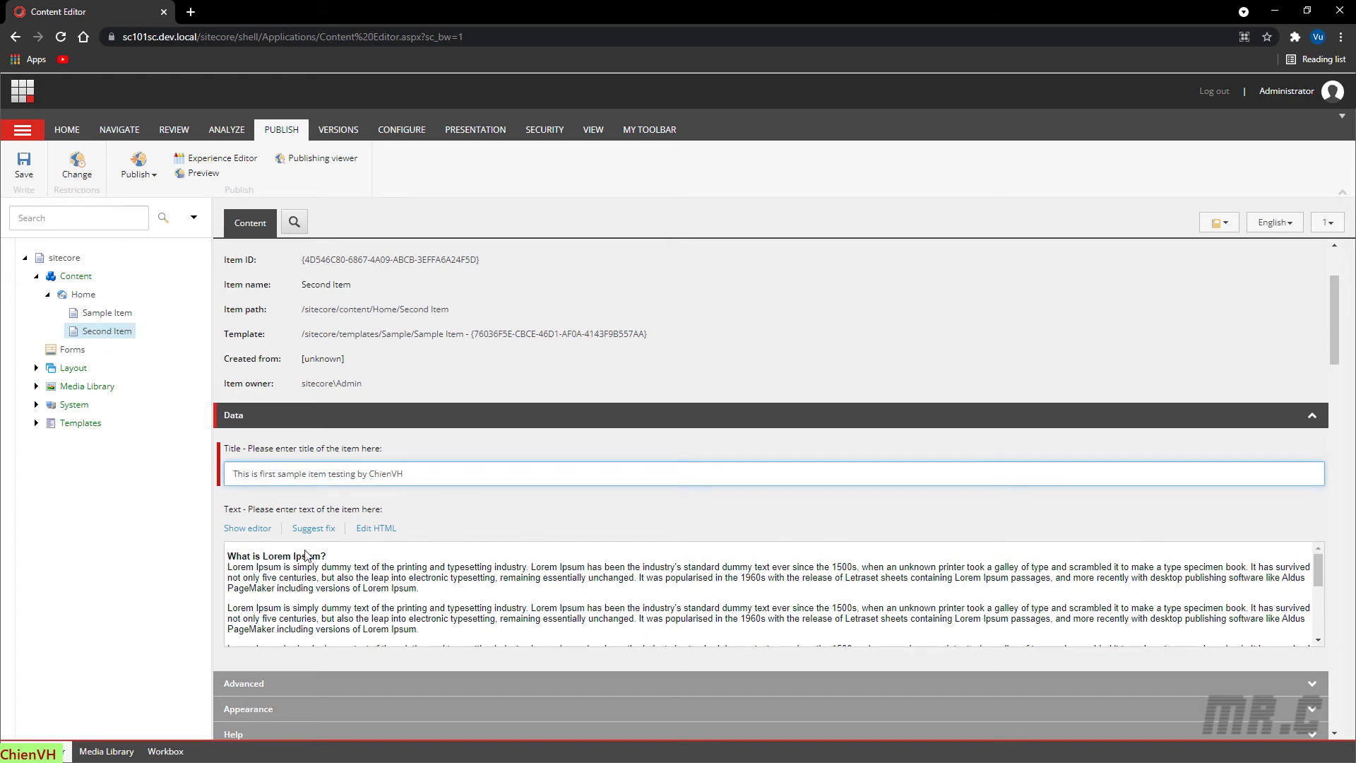
click(246, 528)
drag(370, 252, 192, 257)
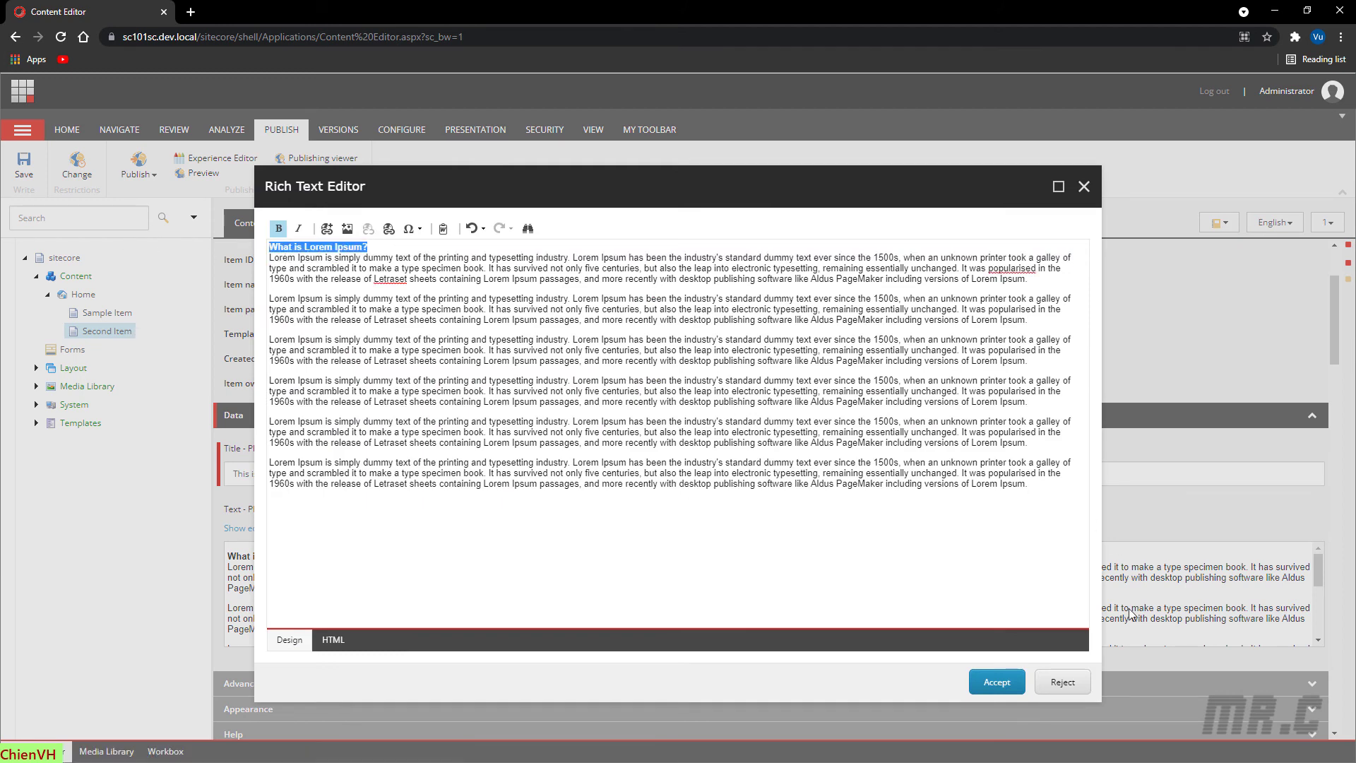
click(1063, 682)
triple_click(413, 474)
key(ctrl+v)
scroll(445, 505, down, 2)
click(24, 169)
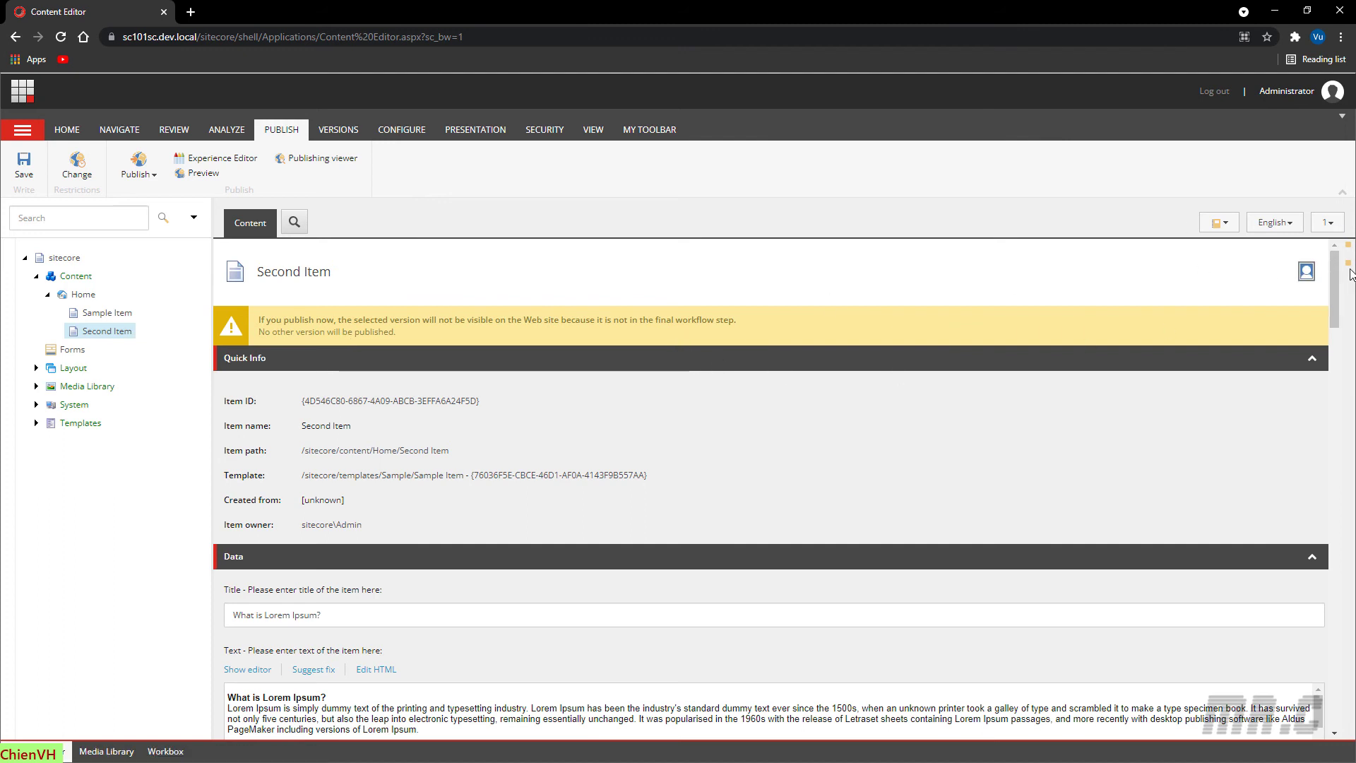
drag(1337, 276, 1351, 702)
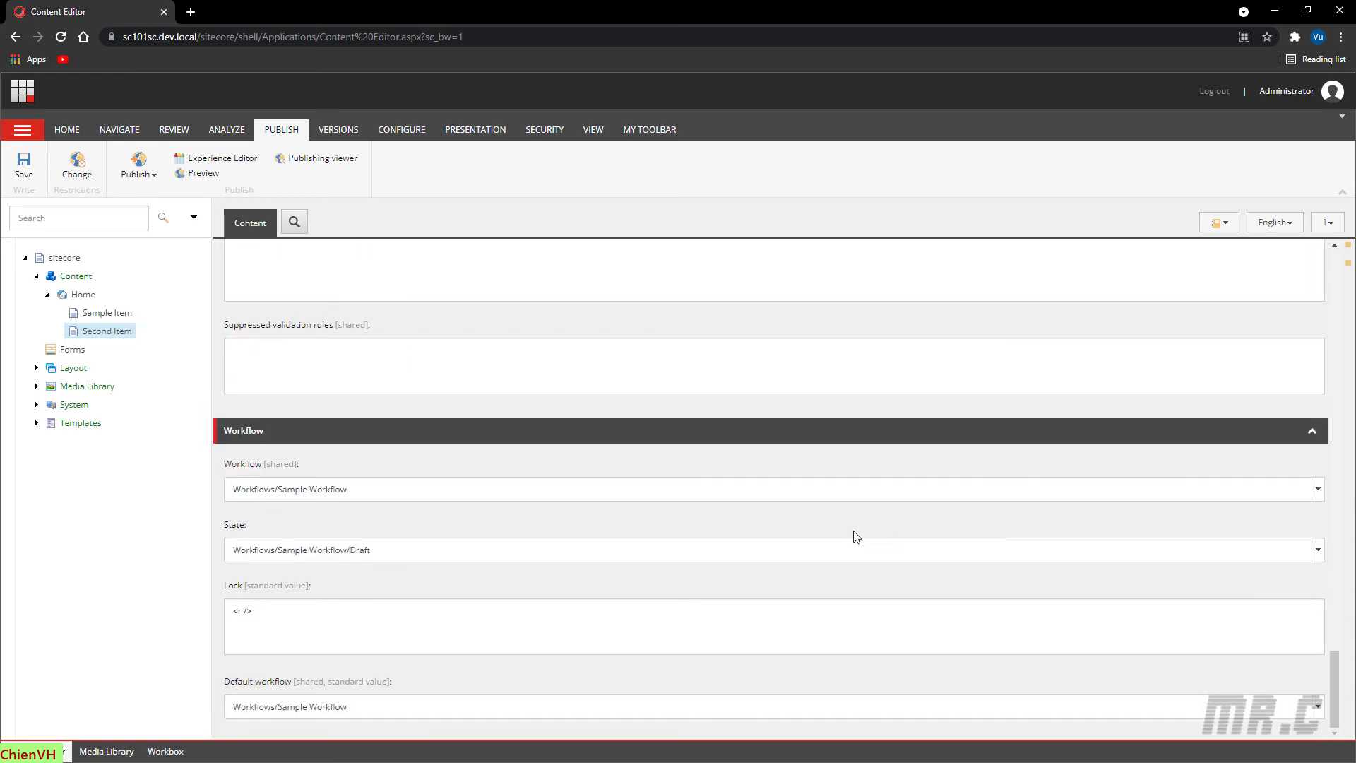
- Set Second Item's workflow state to Approved and save it
click(847, 549)
click(1167, 605)
click(21, 164)
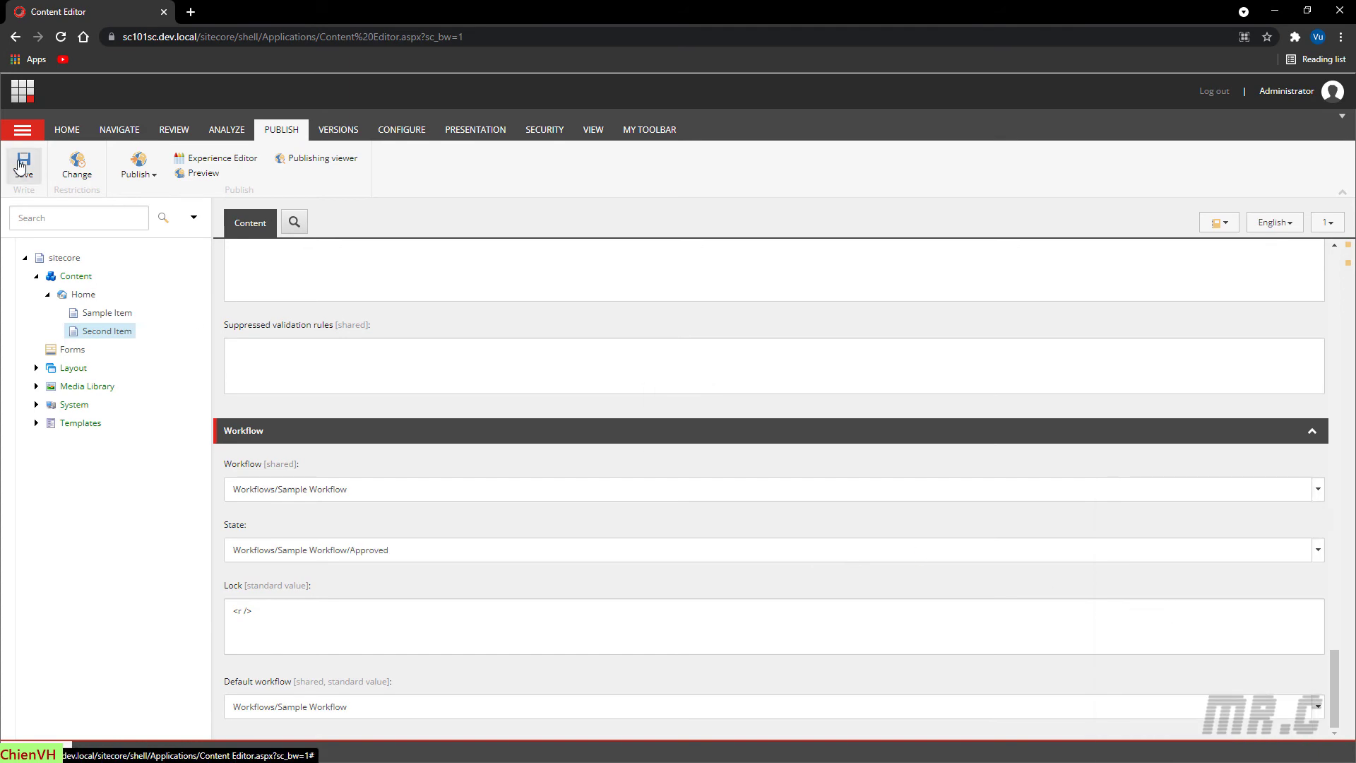
scroll(332, 256, up, 20)
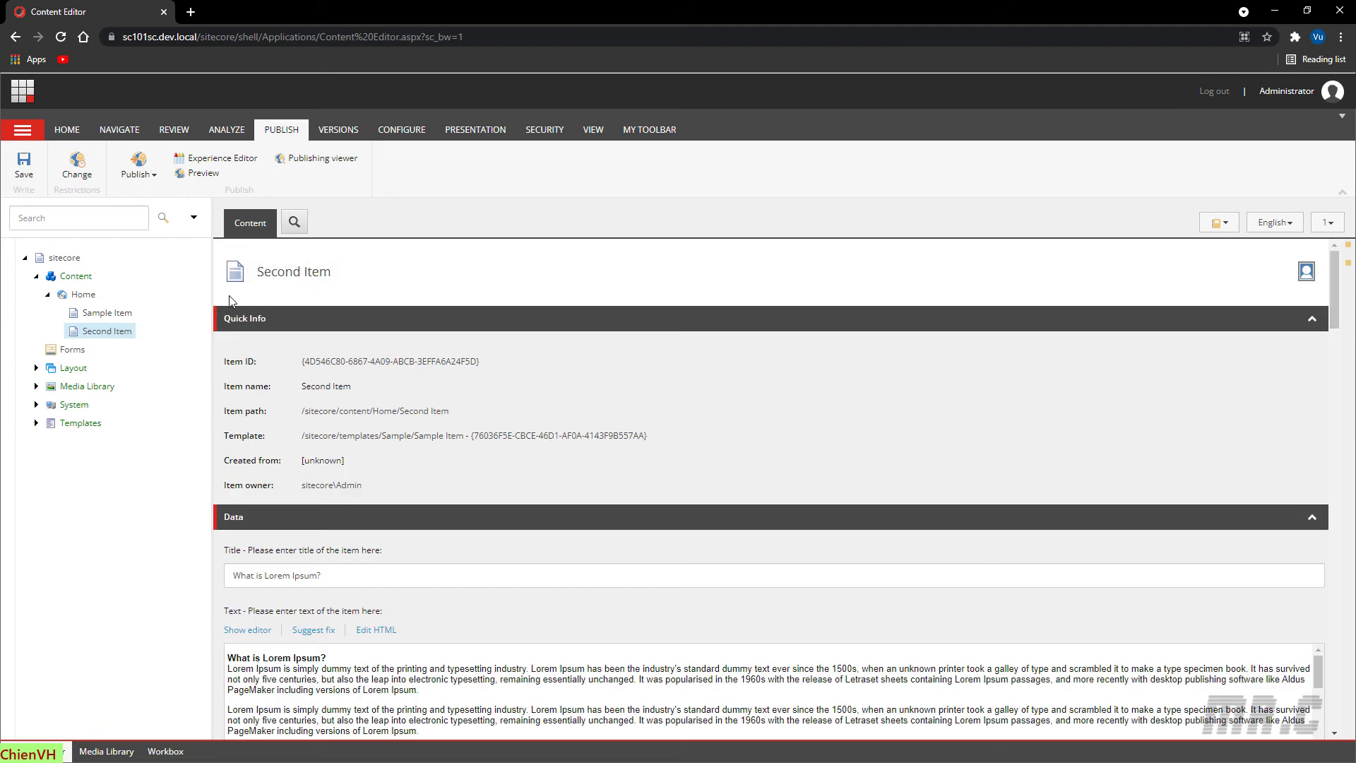
- Publish Second Item and its subitems using Publish Item
click(152, 181)
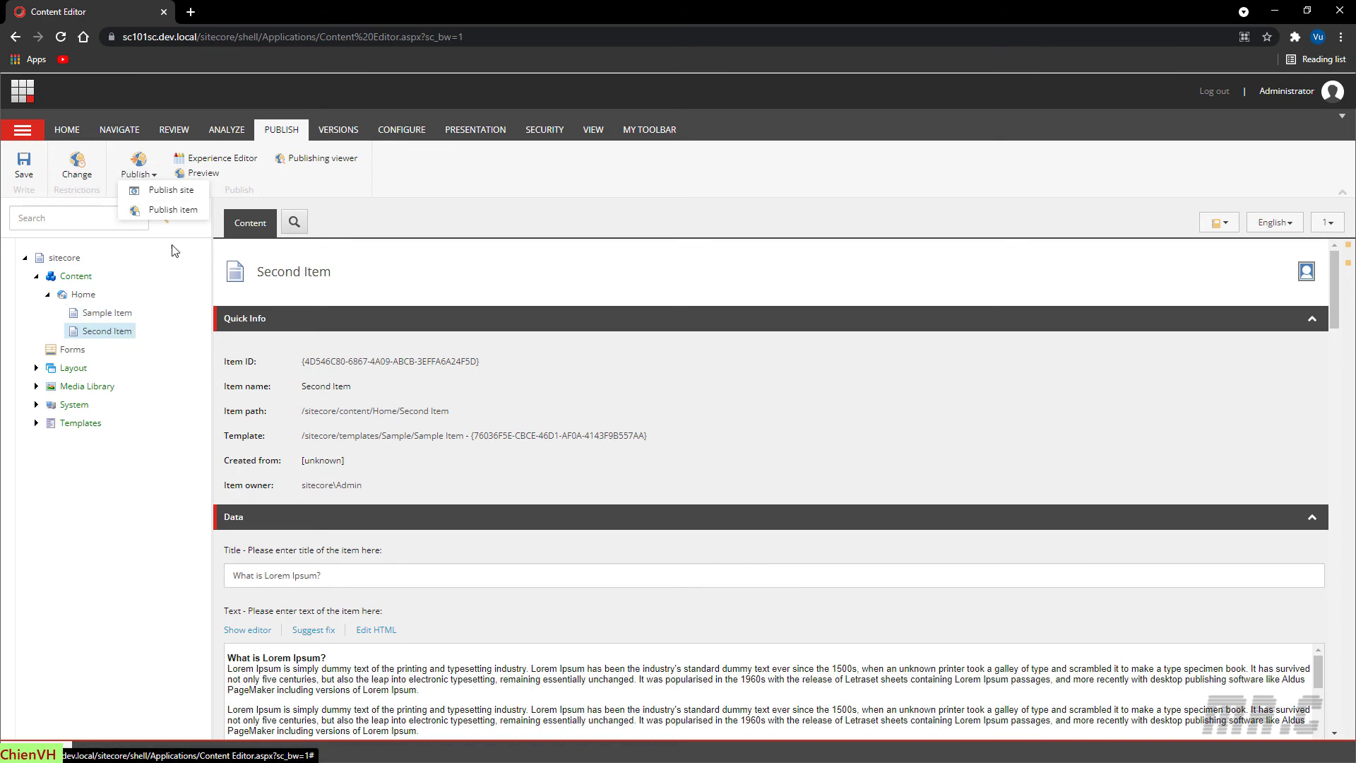
click(174, 210)
click(752, 615)
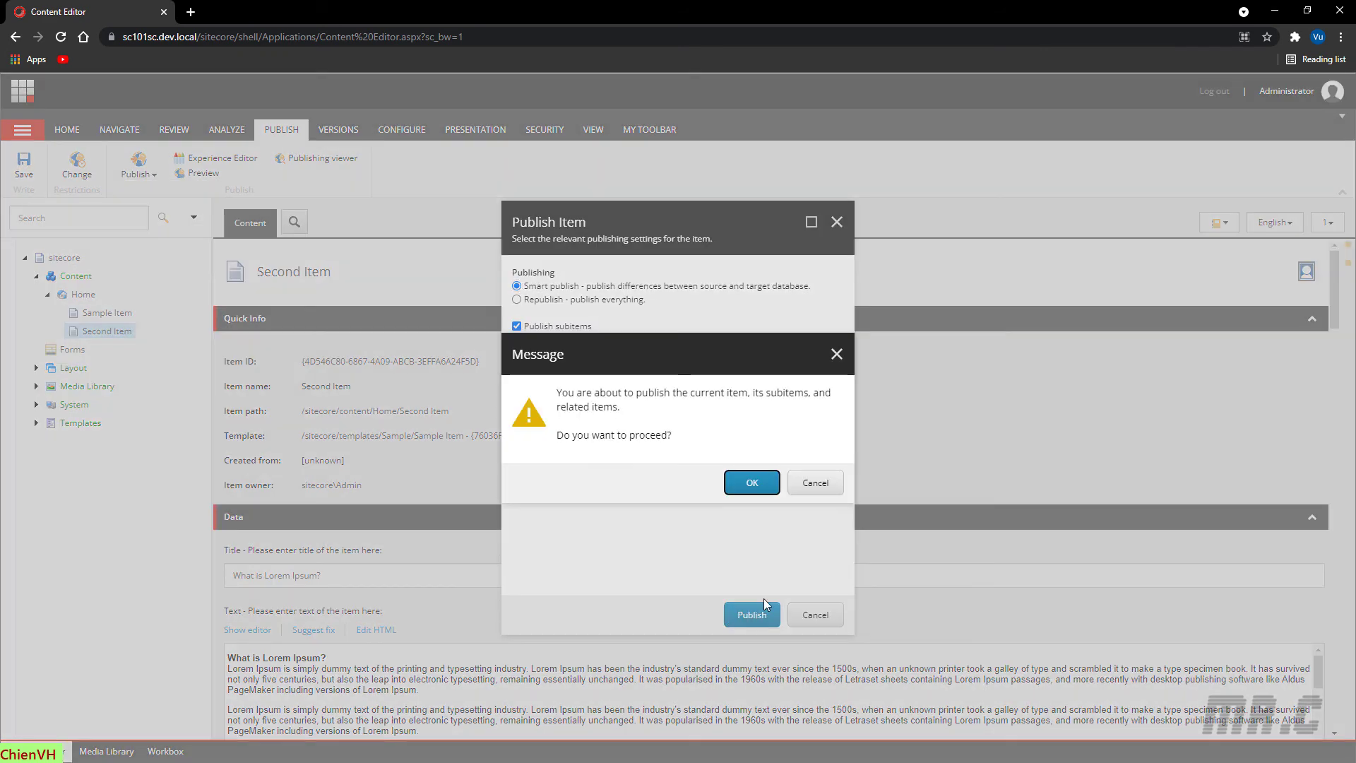
click(744, 480)
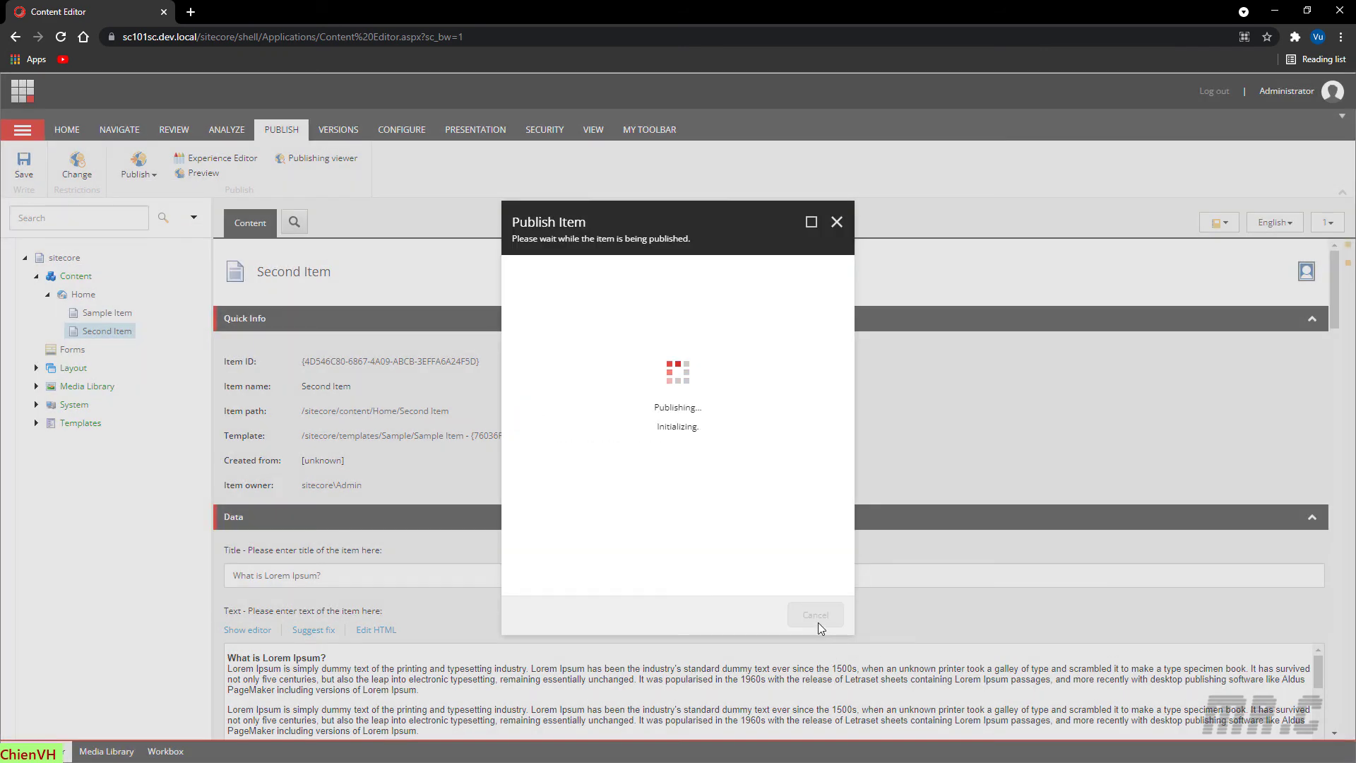
click(816, 620)
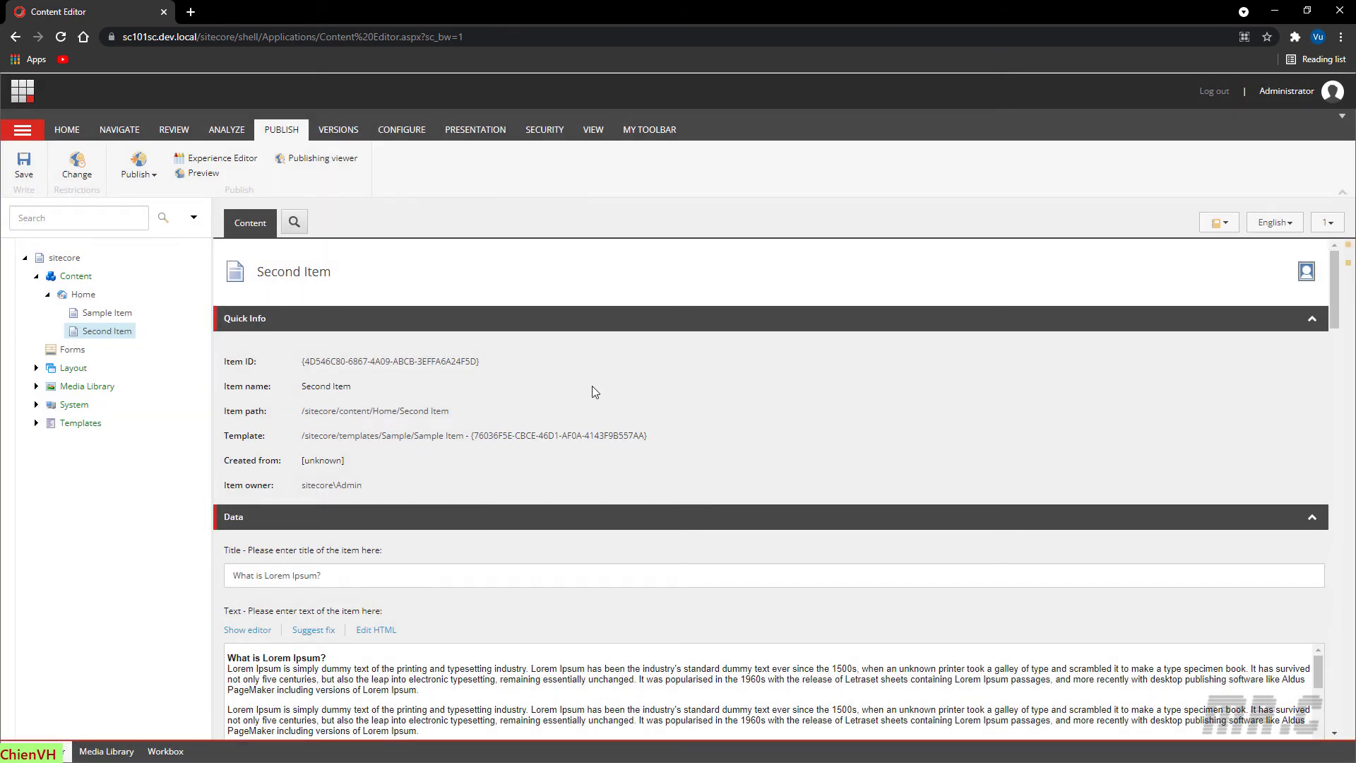
key(alt+Tab)
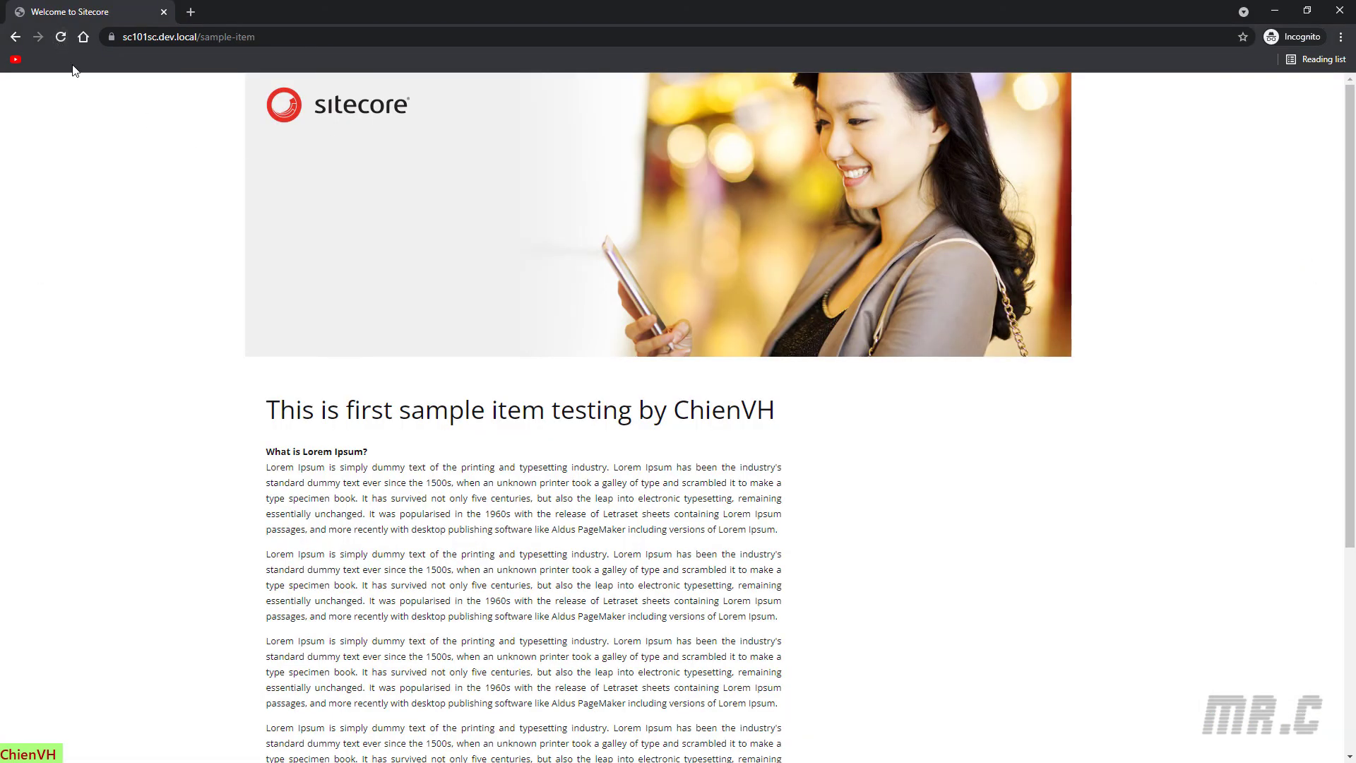
- Duplicate the sample-item tab and point it at /second-item
right_click(124, 12)
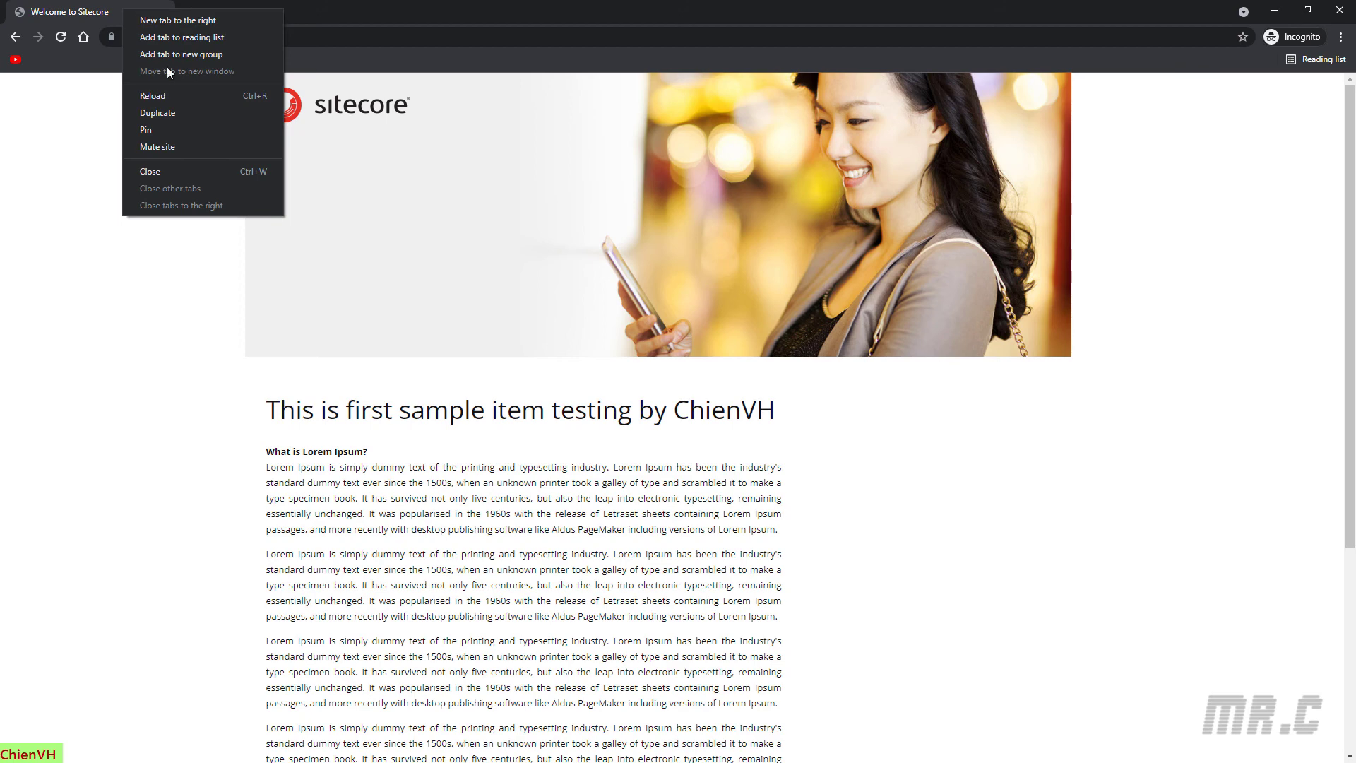
click(163, 114)
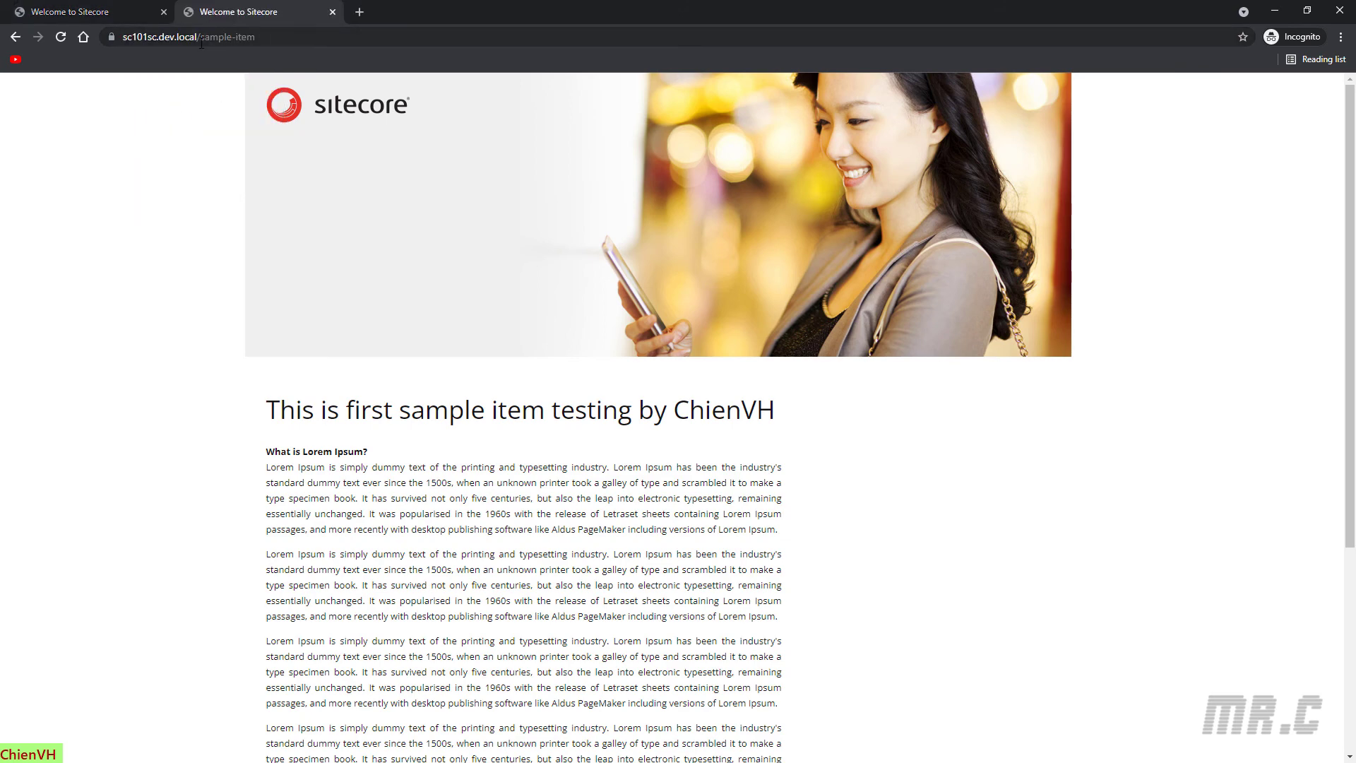
drag(200, 38, 612, 55)
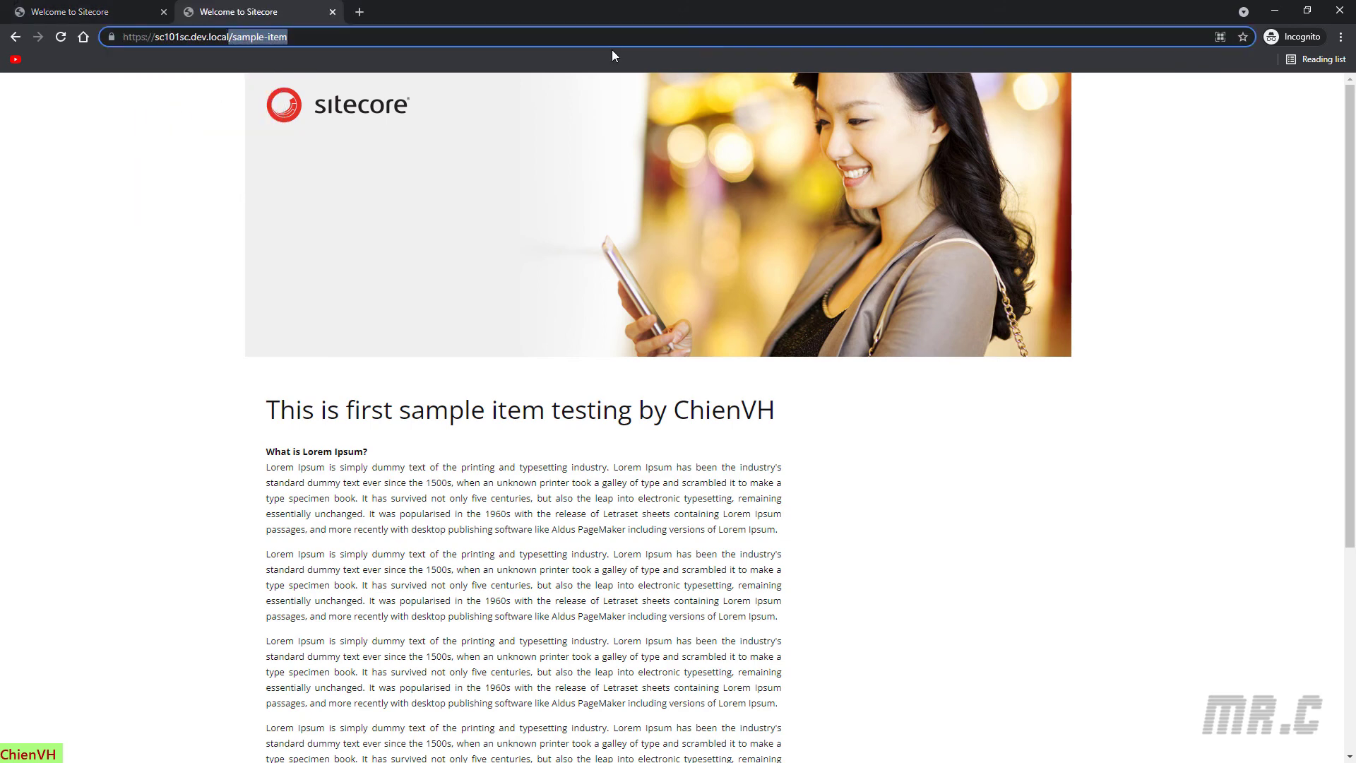
text(/)
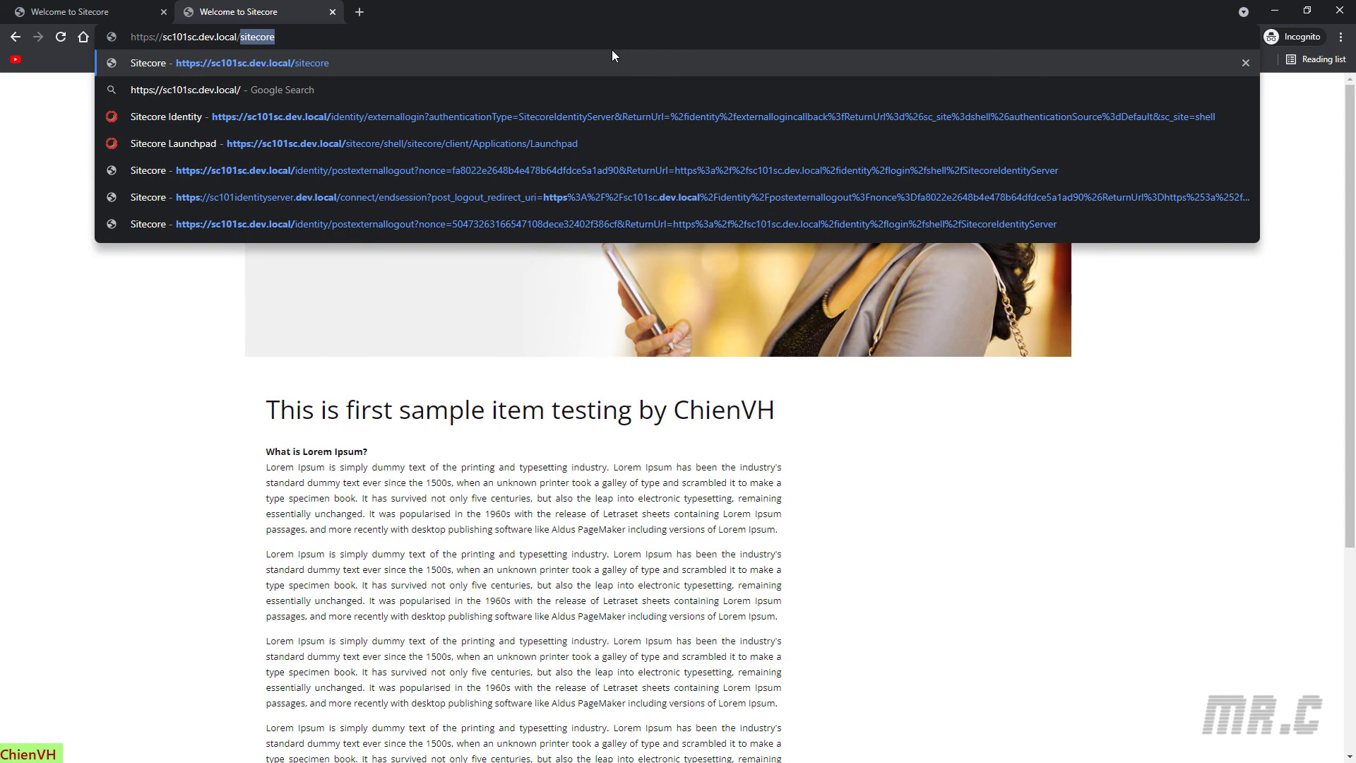
text(second-item)
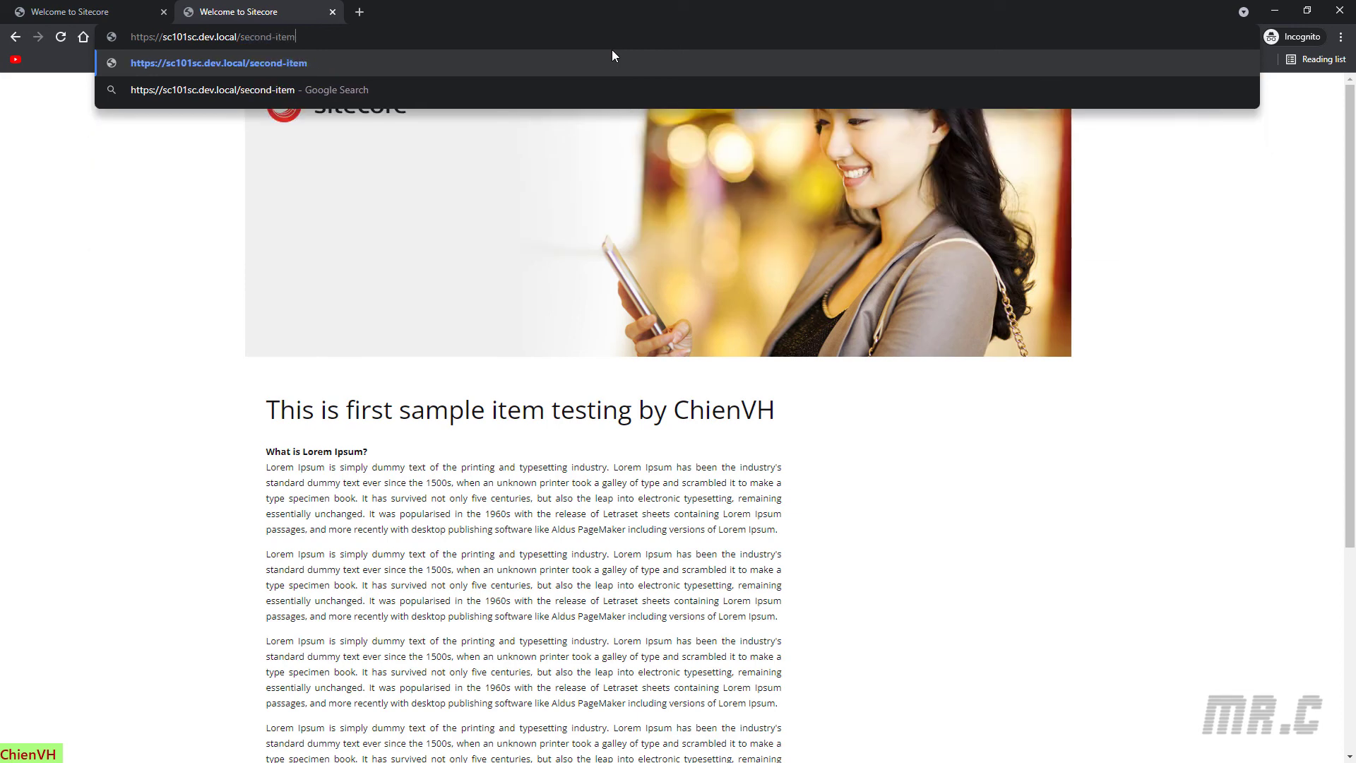
key(Return)
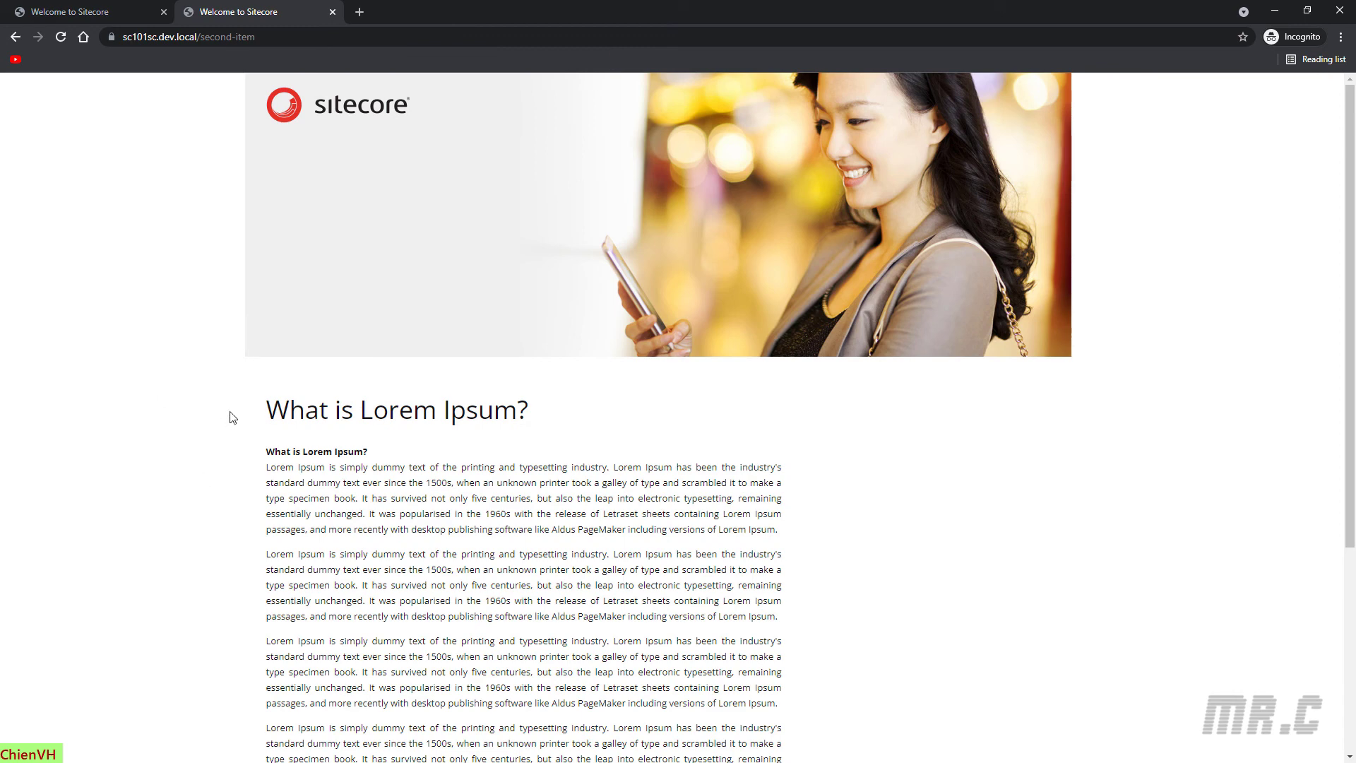
- Review the second-item page's content, then return to the sample-item tab
scroll(240, 401, down, 4)
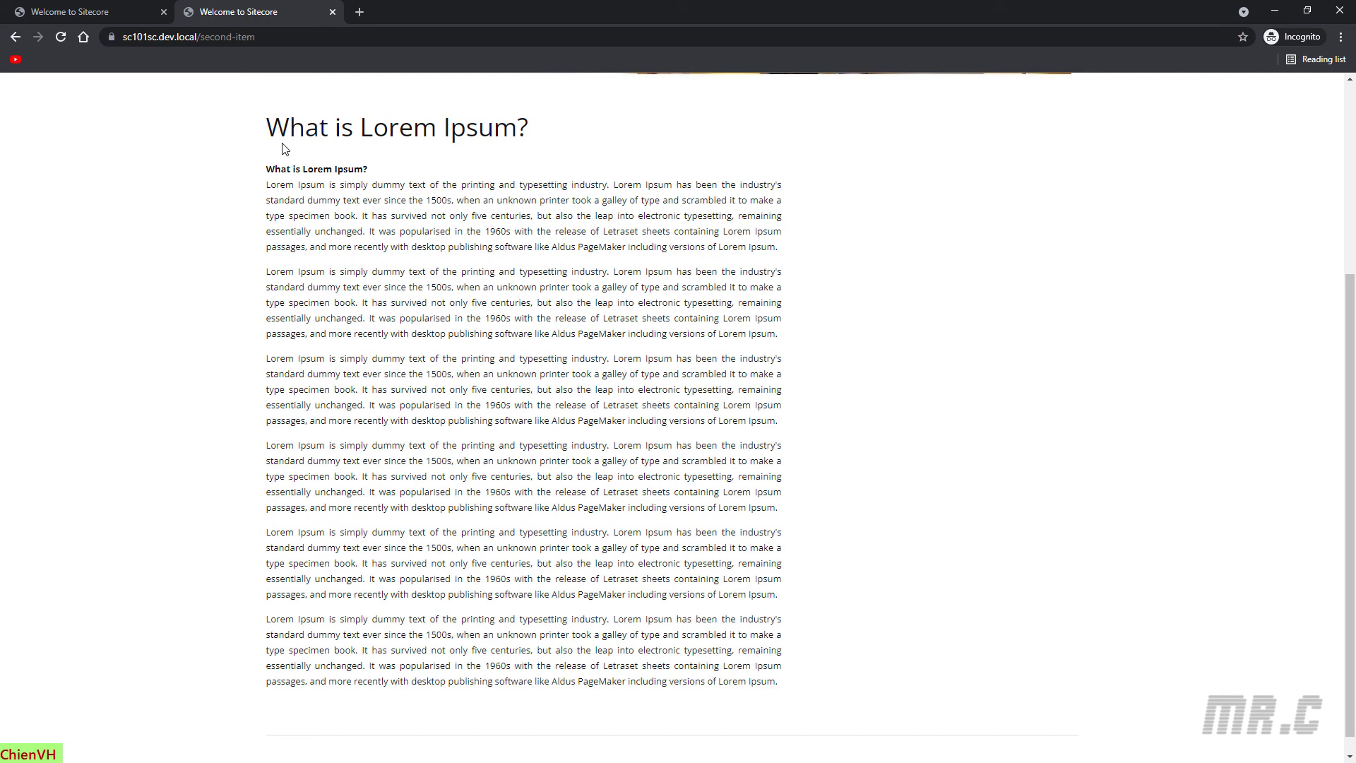
drag(235, 175, 913, 656)
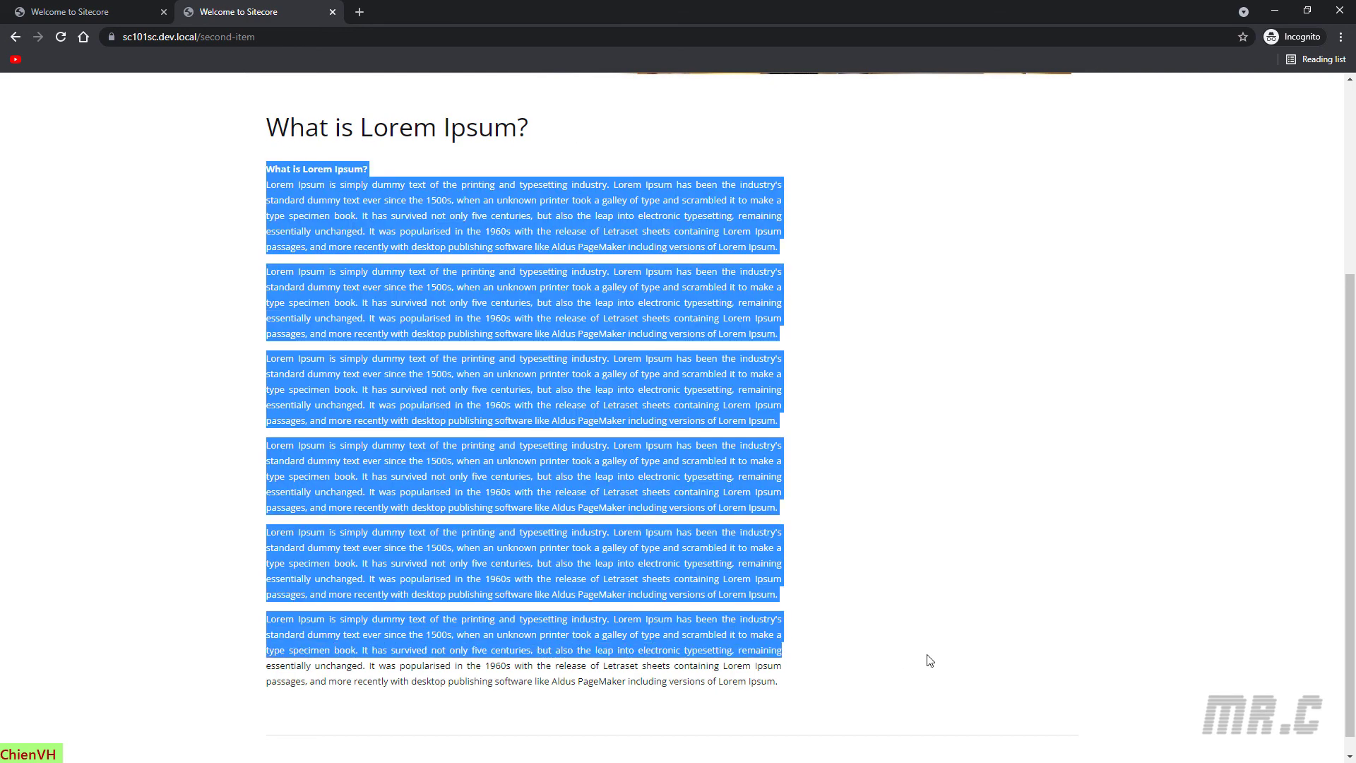
click(944, 648)
scroll(828, 563, up, 4)
click(141, 12)
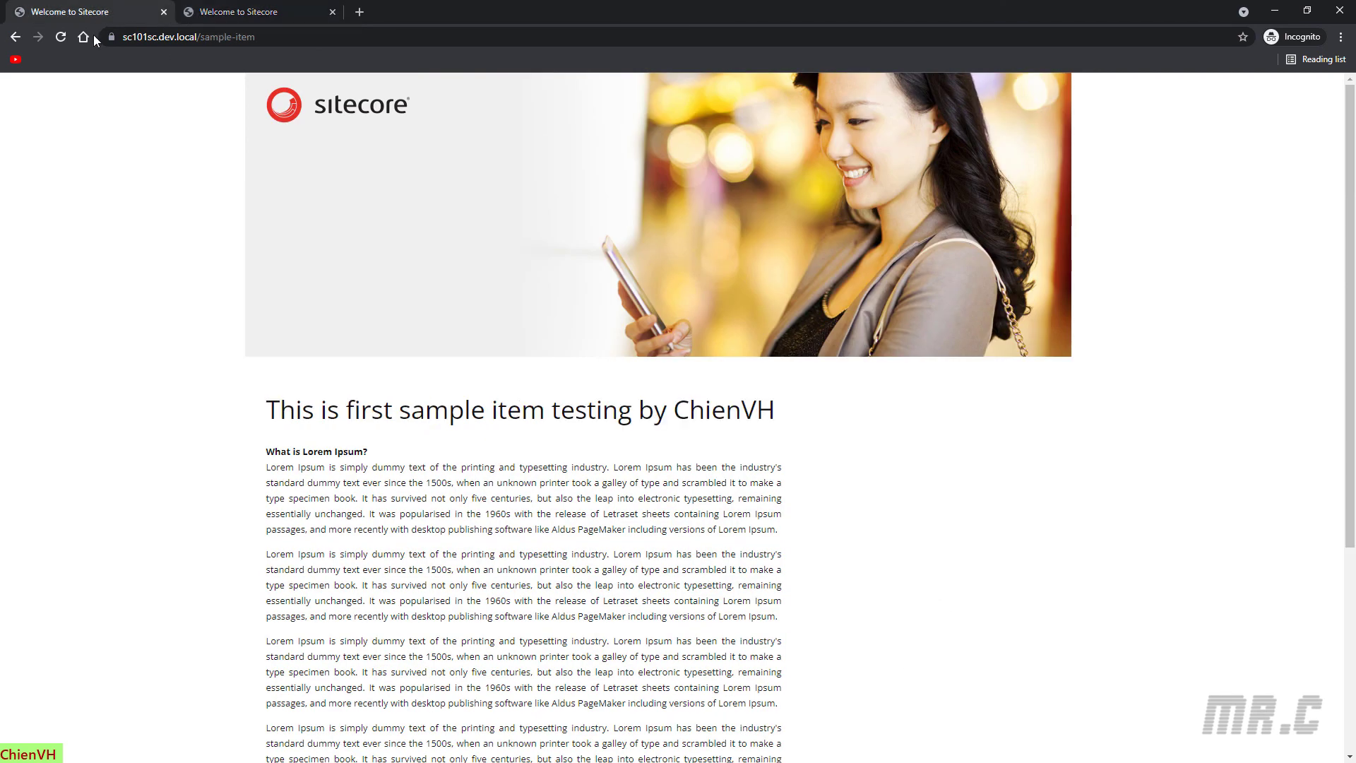
- Compare the sample-item heading with the second-item page's 'What is Lorem Ipsum?' heading
triple_click(399, 411)
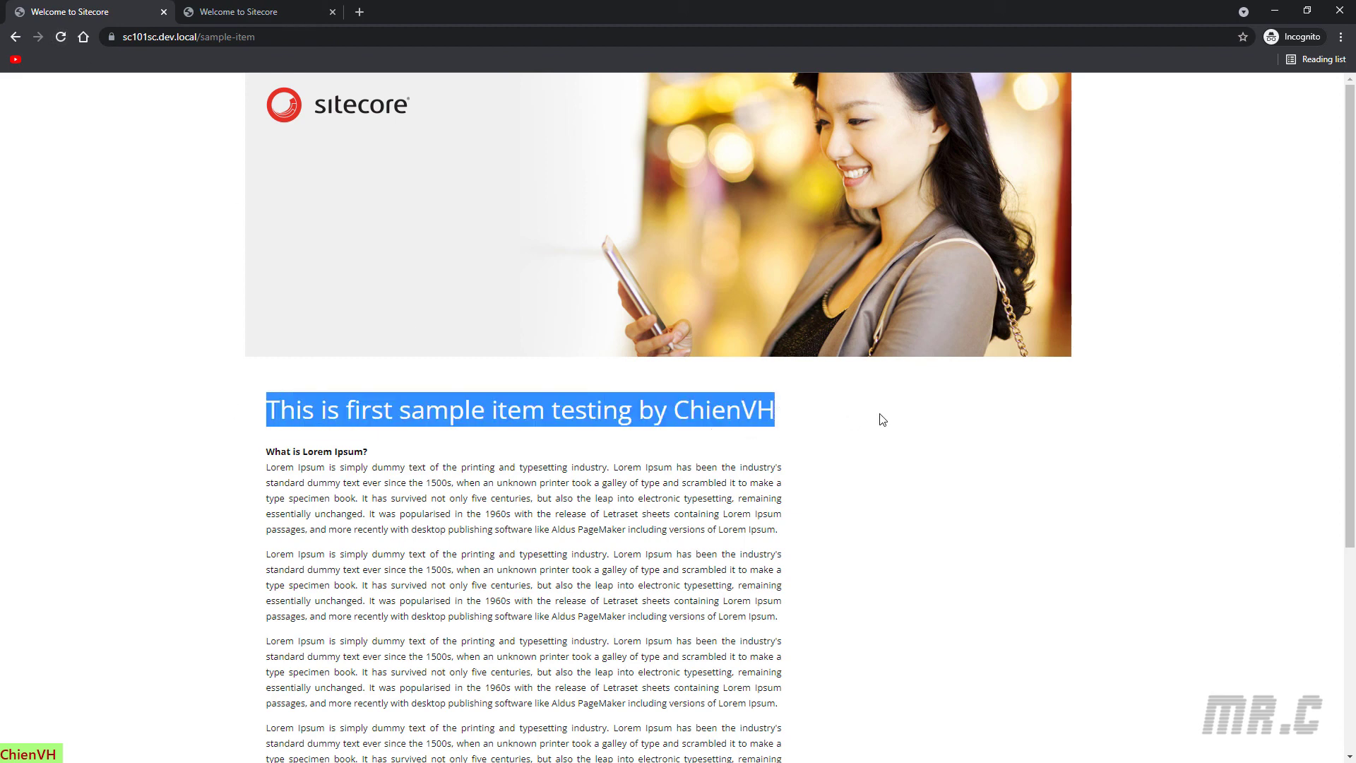
scroll(279, 494, down, 3)
drag(265, 253, 731, 701)
scroll(731, 701, up, 3)
click(218, 10)
triple_click(363, 410)
click(507, 559)
scroll(507, 559, down, 4)
scroll(406, 134, up, 4)
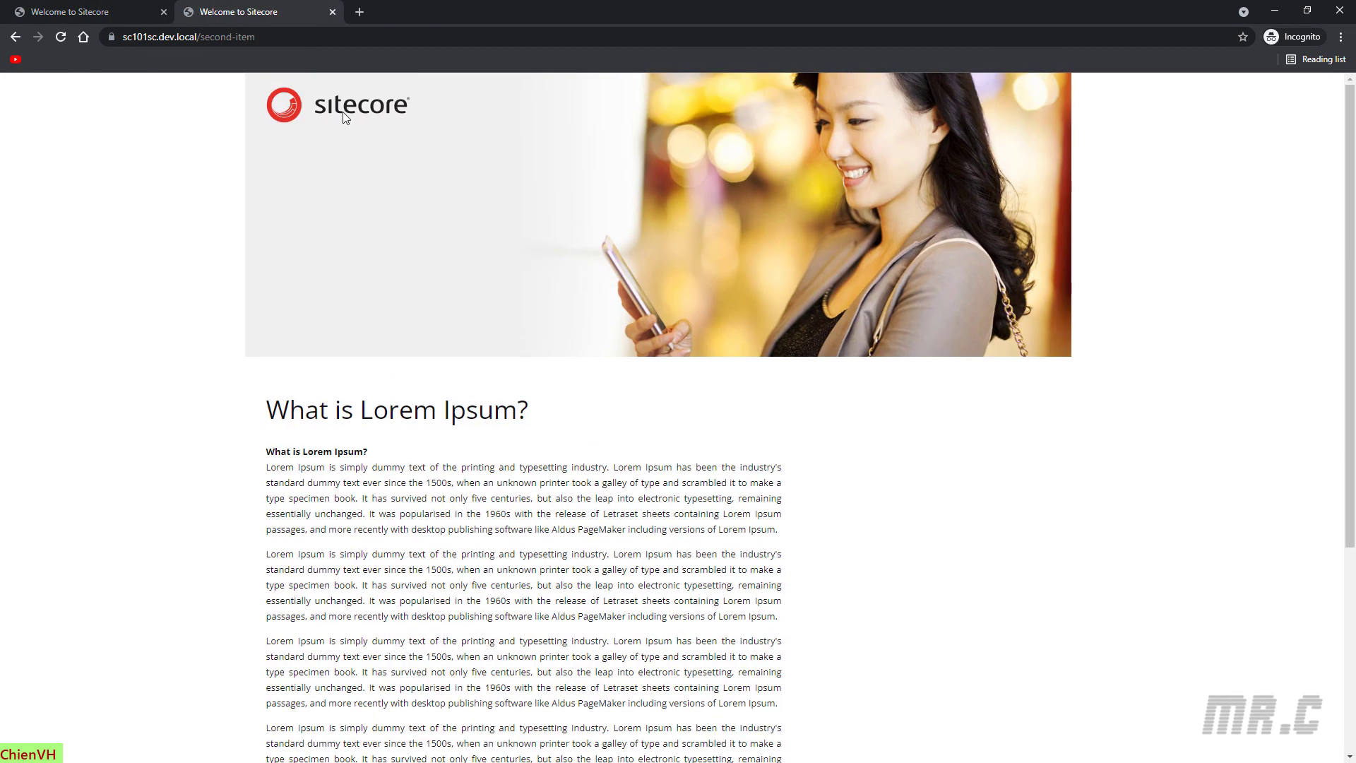